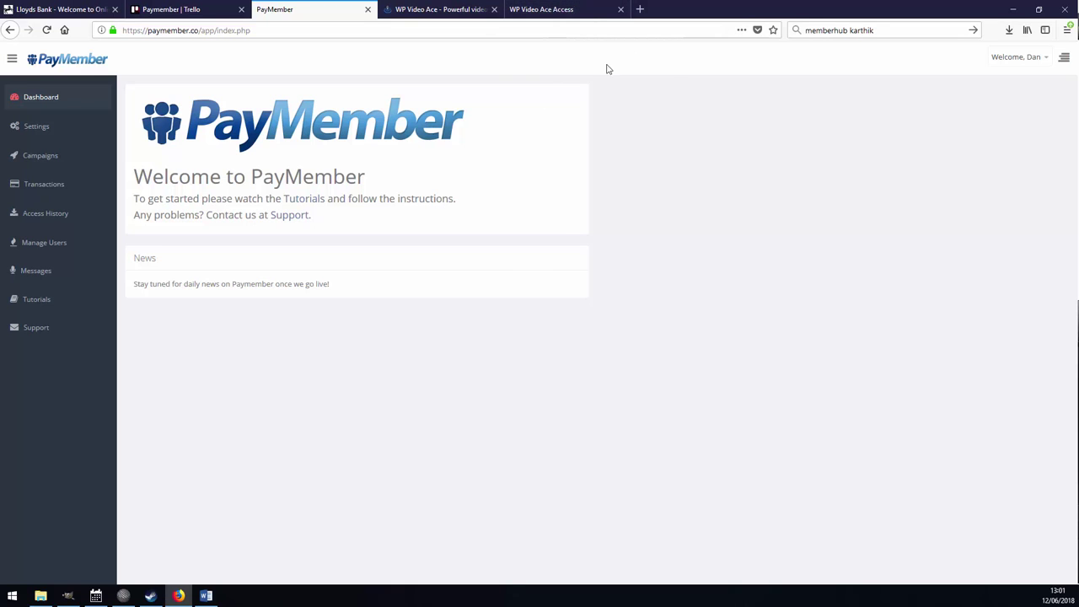
Examine the WP Video Ace members access page, including its plugin download, unannounced bonuses and web address
{"action": "left_click", "coordinate": [548, 9]}
{"action": "scroll", "coordinate": [284, 244], "scroll_direction": "down", "scroll_amount": 20}
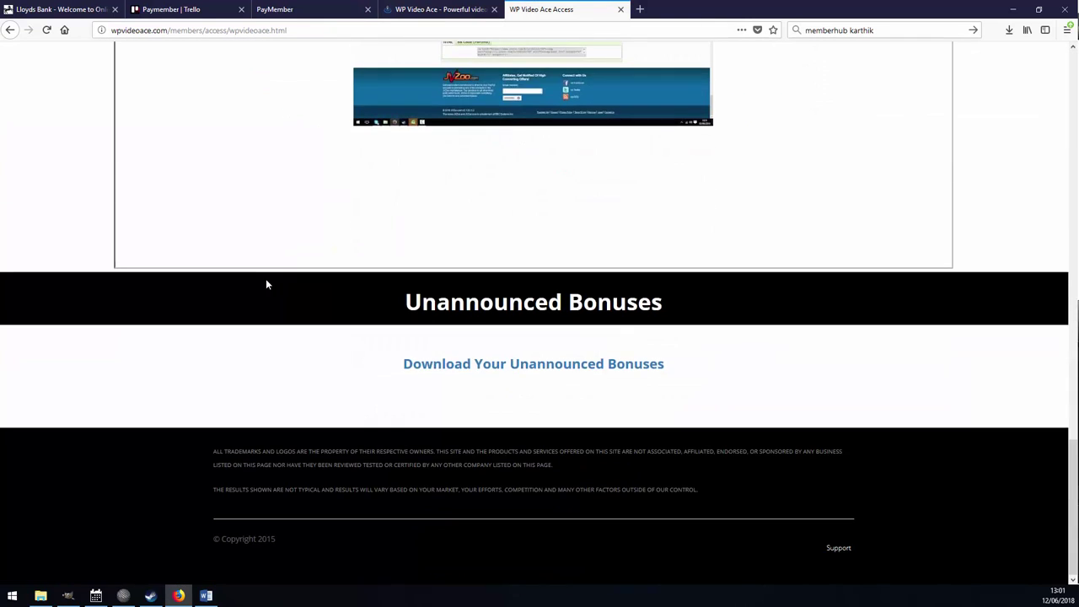
{"action": "scroll", "coordinate": [266, 284], "scroll_direction": "up", "scroll_amount": 20}
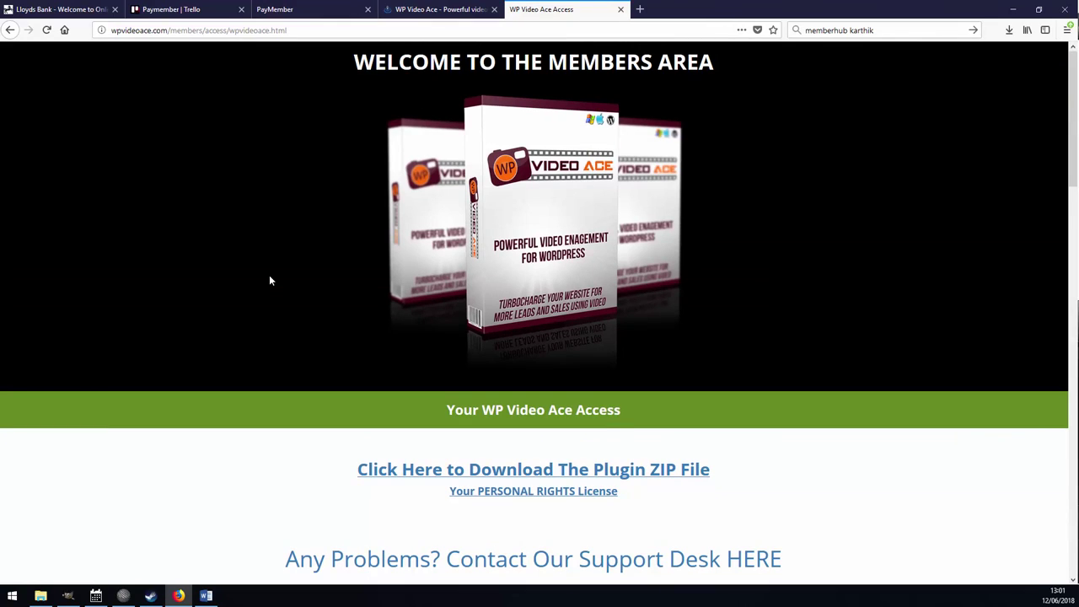
{"action": "left_click", "coordinate": [321, 29]}
{"action": "left_click", "coordinate": [204, 271]}
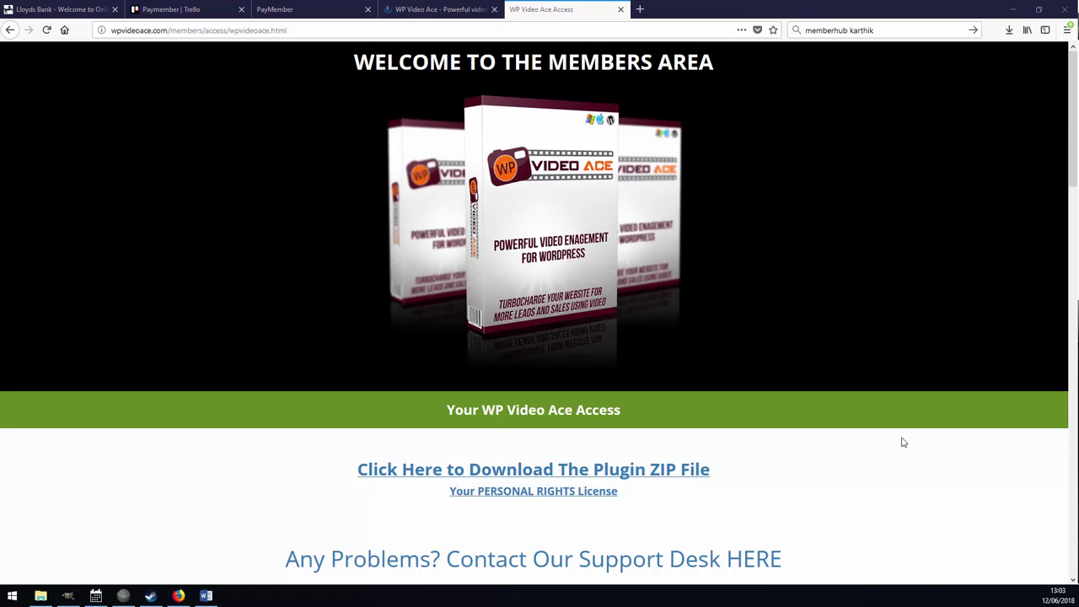
{"action": "scroll", "coordinate": [484, 306], "scroll_direction": "down", "scroll_amount": 3}
{"action": "scroll", "coordinate": [532, 312], "scroll_direction": "up", "scroll_amount": 3}
{"action": "left_click", "coordinate": [297, 30]}
Clear the address shown for the WP Video Ace sales page and look through the page down to its purchase offer
{"action": "key", "text": "ctrl+a"}
{"action": "key", "text": "BackSpace"}
{"action": "left_click", "coordinate": [438, 9]}
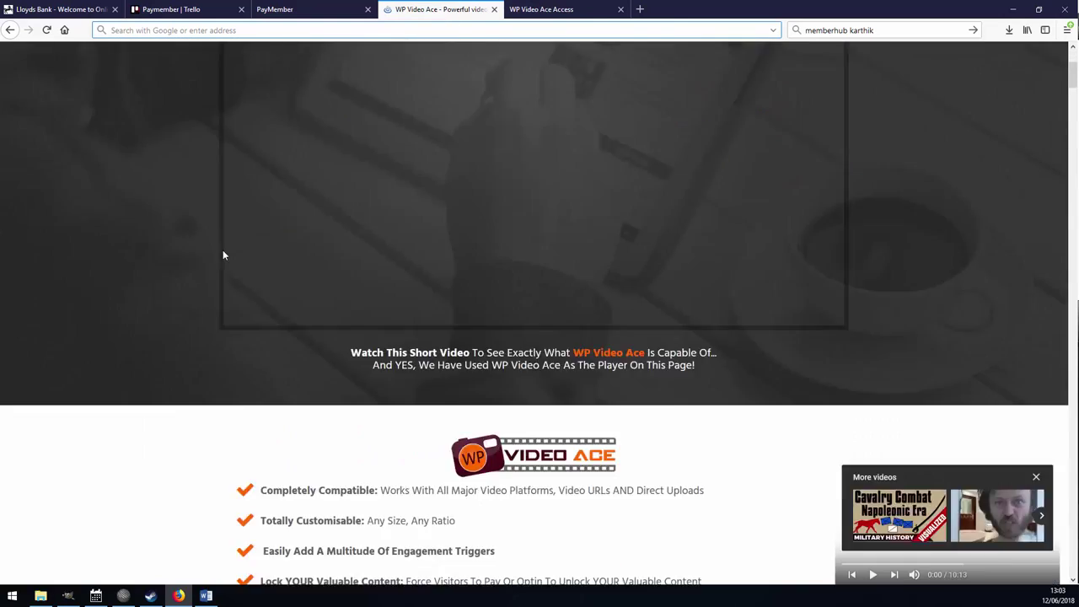
{"action": "scroll", "coordinate": [223, 253], "scroll_direction": "down", "scroll_amount": 5}
{"action": "scroll", "coordinate": [225, 268], "scroll_direction": "up", "scroll_amount": 5}
{"action": "scroll", "coordinate": [406, 336], "scroll_direction": "down", "scroll_amount": 4}
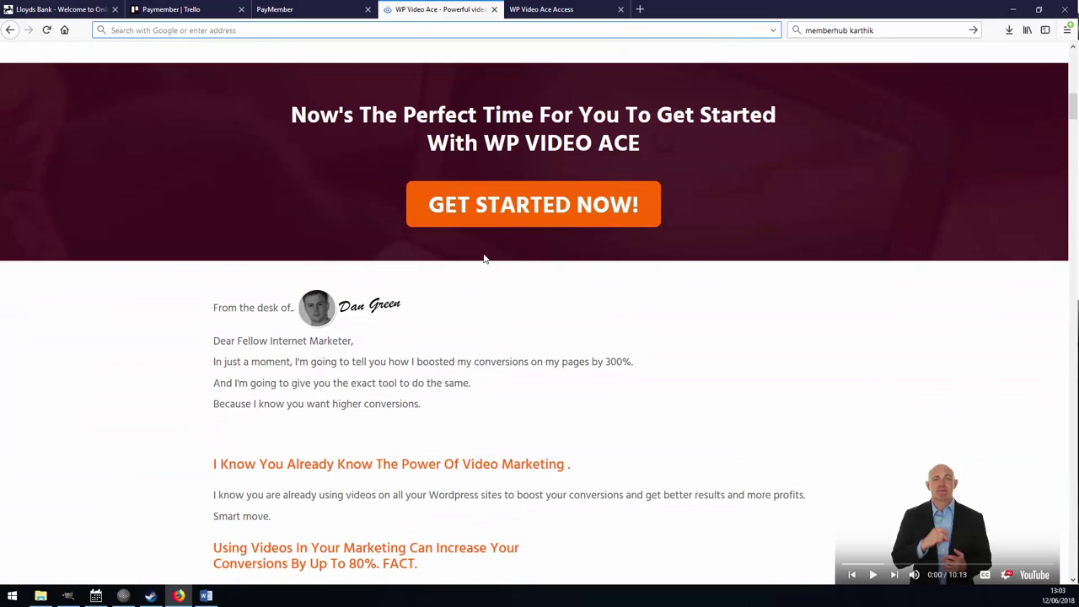
{"action": "left_click", "coordinate": [489, 224]}
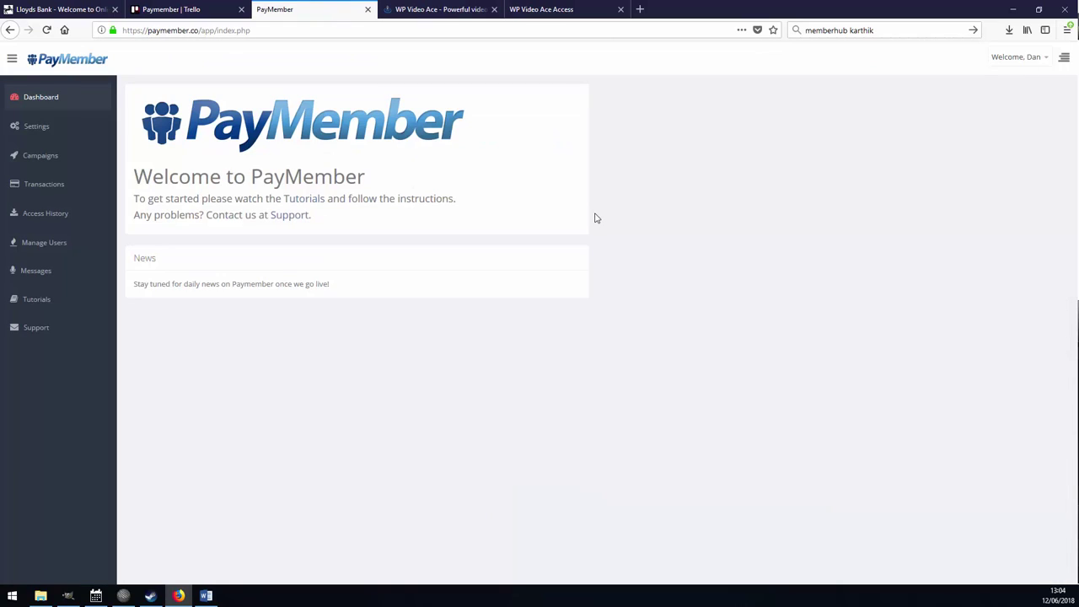
Add a new PayMember campaign and name it WP Video Ace
{"action": "left_click", "coordinate": [55, 166]}
{"action": "left_click", "coordinate": [193, 131]}
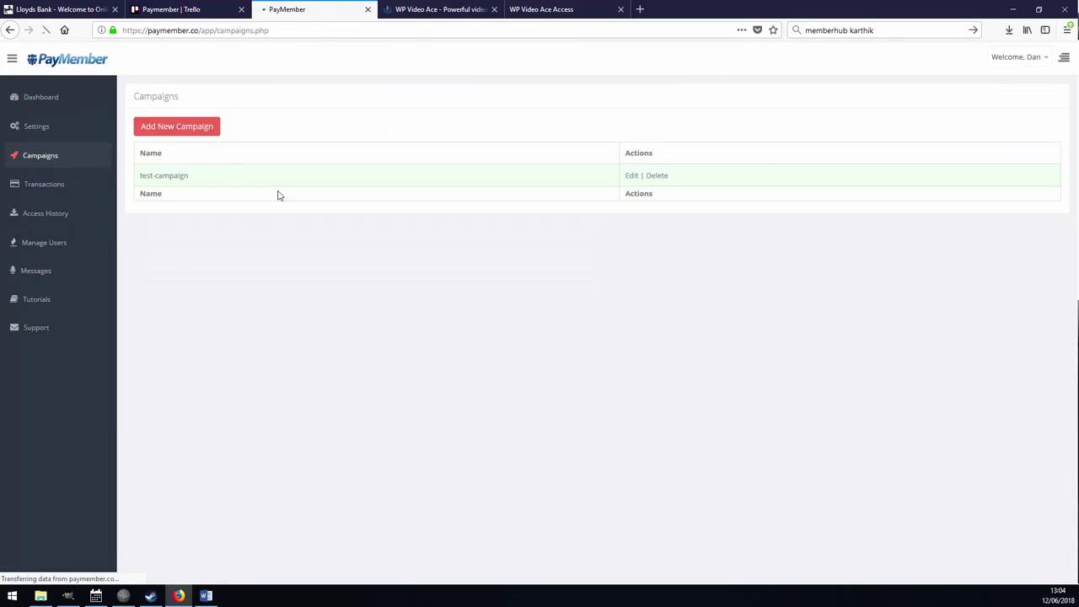
{"action": "left_click", "coordinate": [354, 124]}
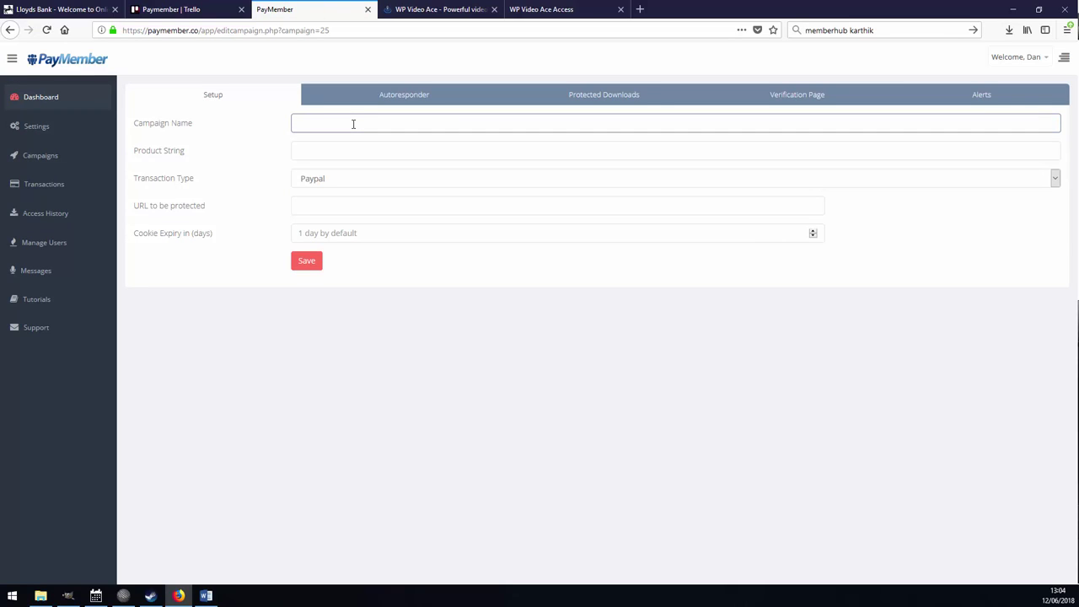
{"action": "type", "text": "WP V"}
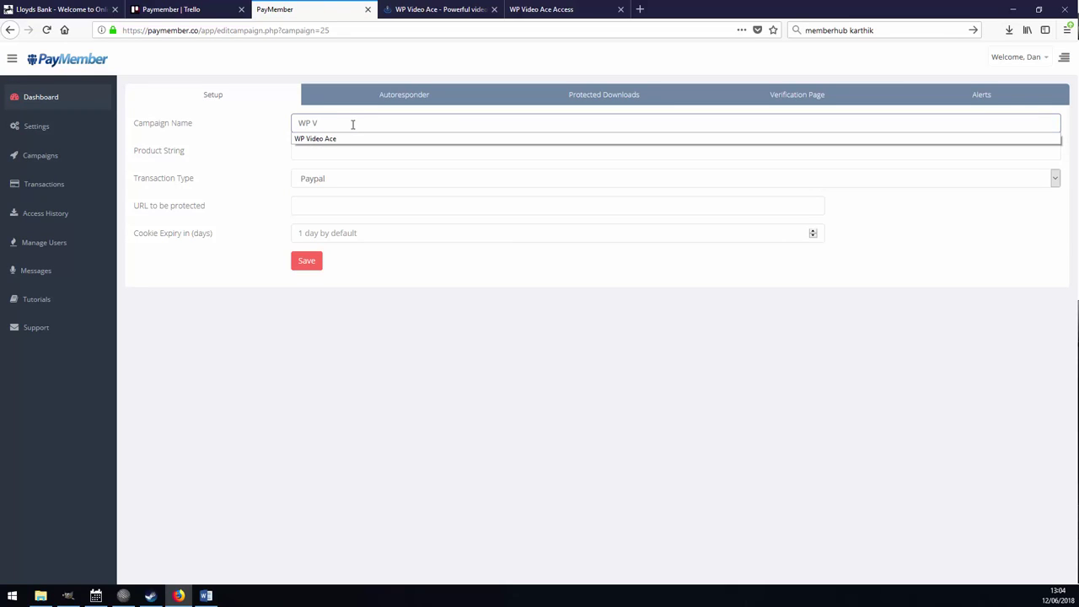
{"action": "type", "text": "id"}
{"action": "left_click", "coordinate": [337, 138]}
Examine the JVZoo purchase offer on the WP Video Ace sales page and compare it with the members access page
{"action": "left_click", "coordinate": [459, 9]}
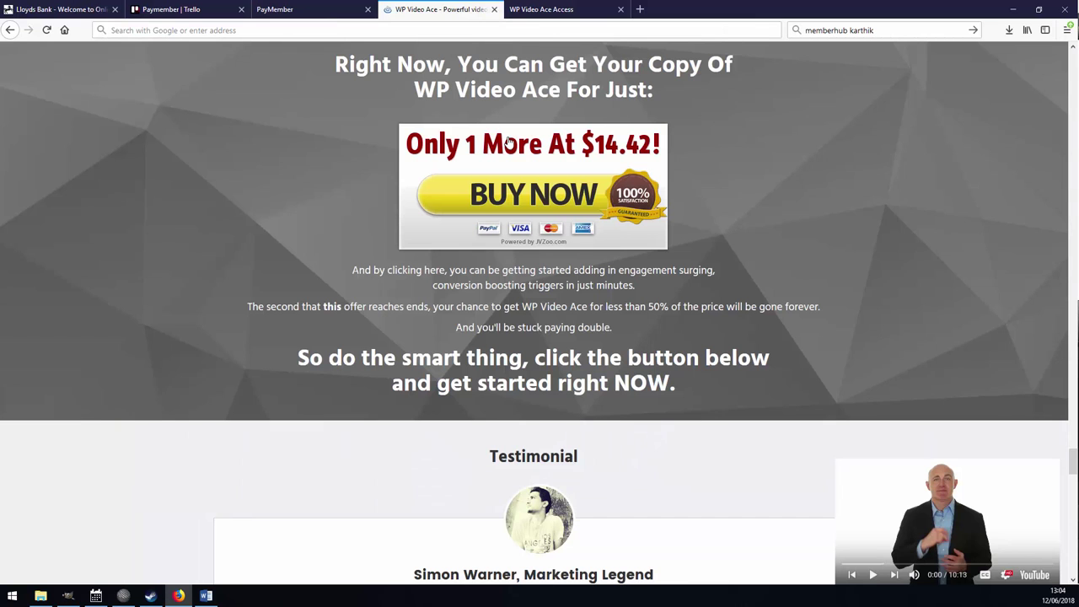
{"action": "left_click", "coordinate": [358, 9]}
{"action": "left_click", "coordinate": [543, 10]}
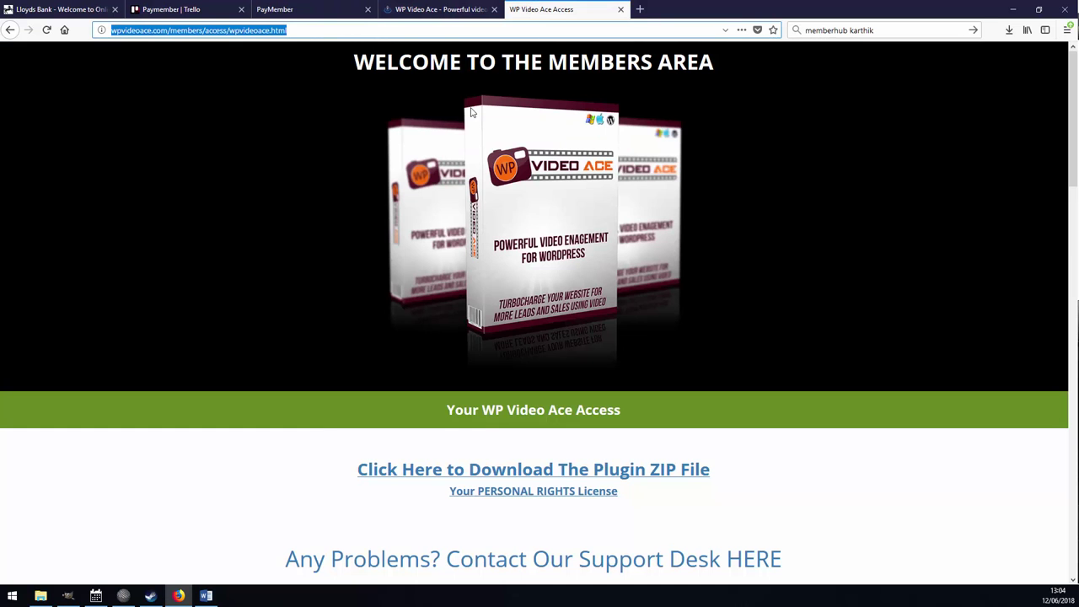
{"action": "left_click", "coordinate": [310, 6]}
{"action": "left_click", "coordinate": [420, 9]}
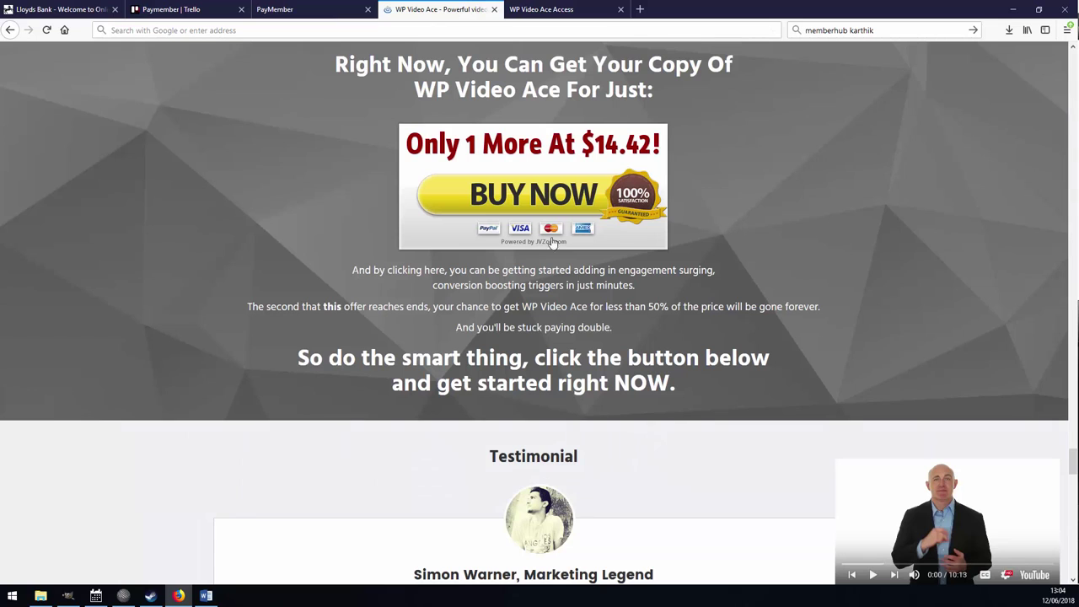
{"action": "scroll", "coordinate": [467, 109], "scroll_direction": "up", "scroll_amount": 2}
{"action": "scroll", "coordinate": [422, 205], "scroll_direction": "down", "scroll_amount": 4}
{"action": "scroll", "coordinate": [398, 139], "scroll_direction": "up", "scroll_amount": 3}
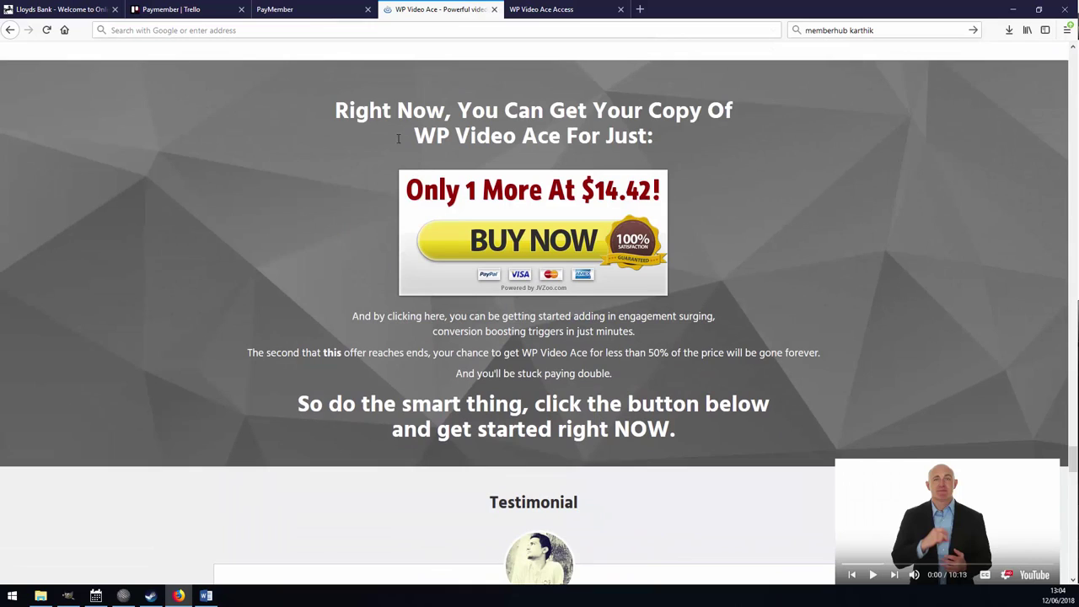
{"action": "left_click", "coordinate": [309, 10]}
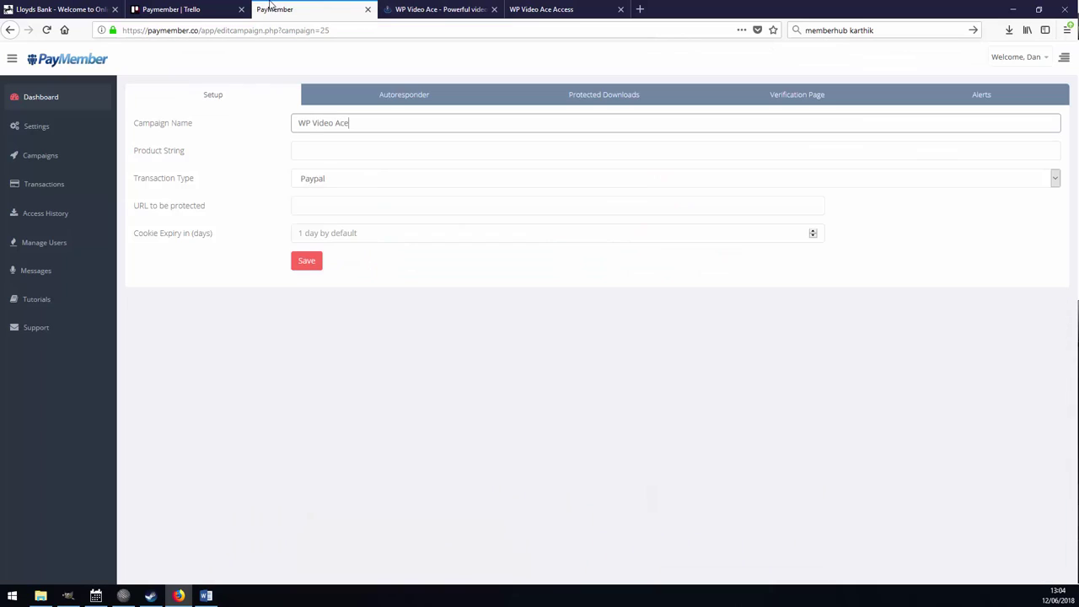
Set the campaign's transaction type to JVZoo
{"action": "left_click", "coordinate": [315, 149]}
{"action": "left_click", "coordinate": [349, 176]}
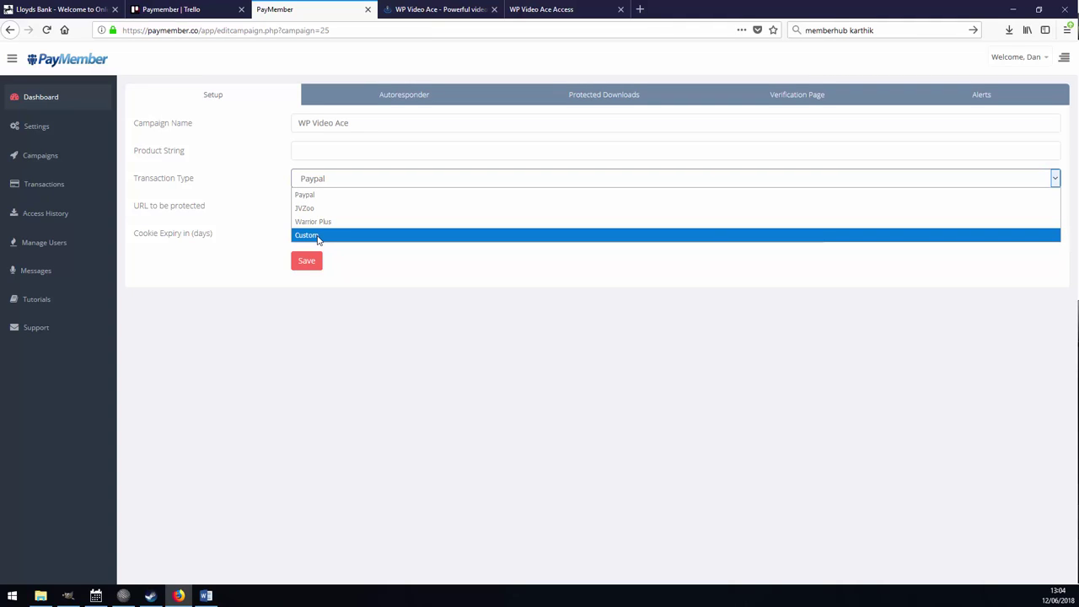
{"action": "left_click", "coordinate": [329, 208]}
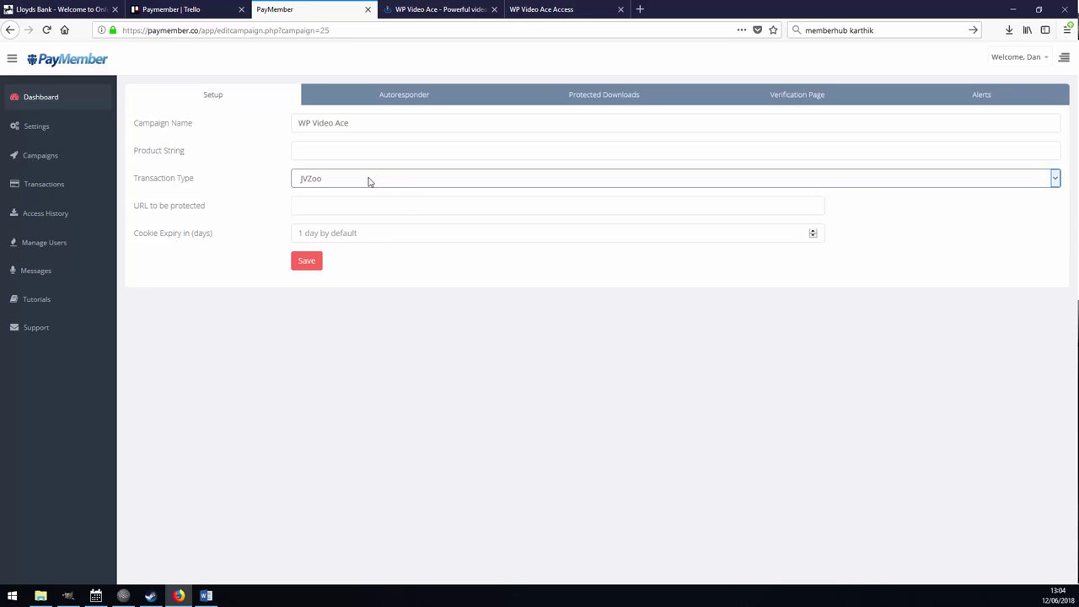
{"action": "left_click", "coordinate": [341, 151]}
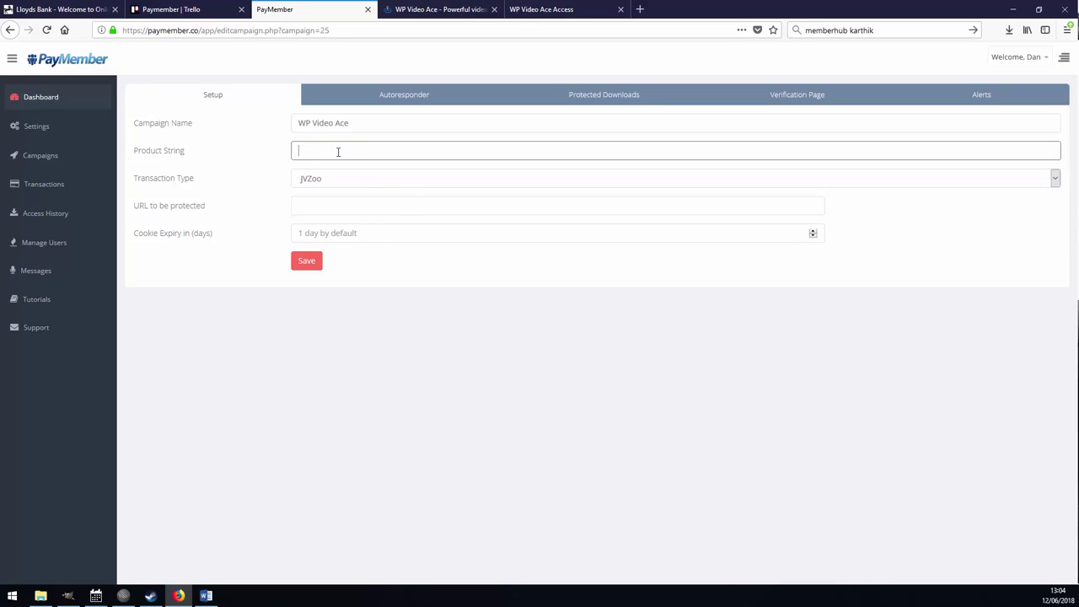
{"action": "left_click", "coordinate": [540, 9]}
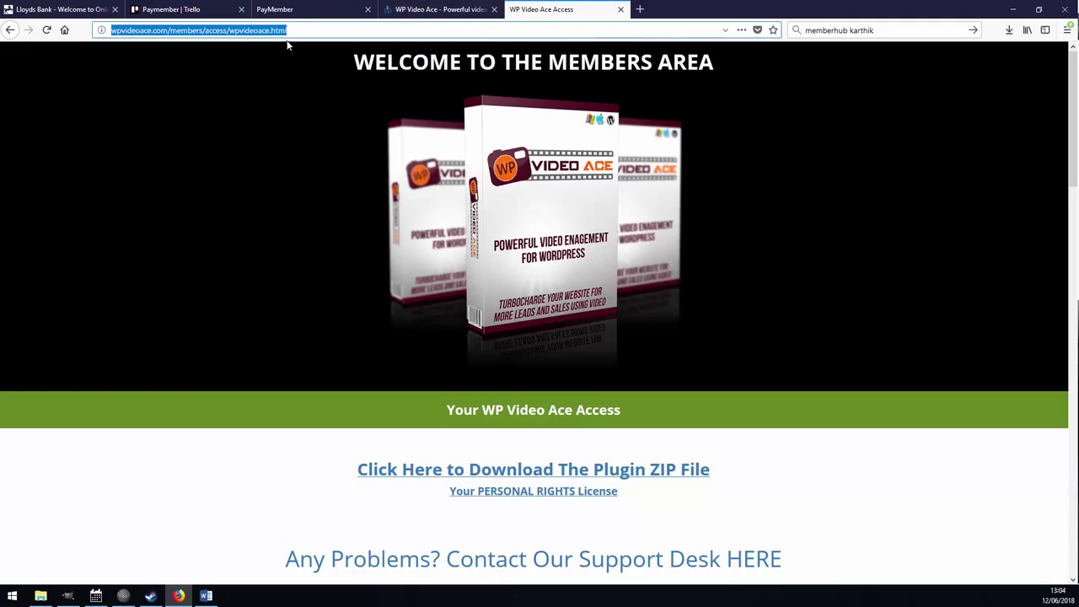
{"action": "left_click_drag", "start_coordinate": [293, 32], "coordinate": [109, 31]}
{"action": "right_click", "coordinate": [155, 32]}
{"action": "left_click", "coordinate": [182, 67]}
{"action": "left_click", "coordinate": [298, 15]}
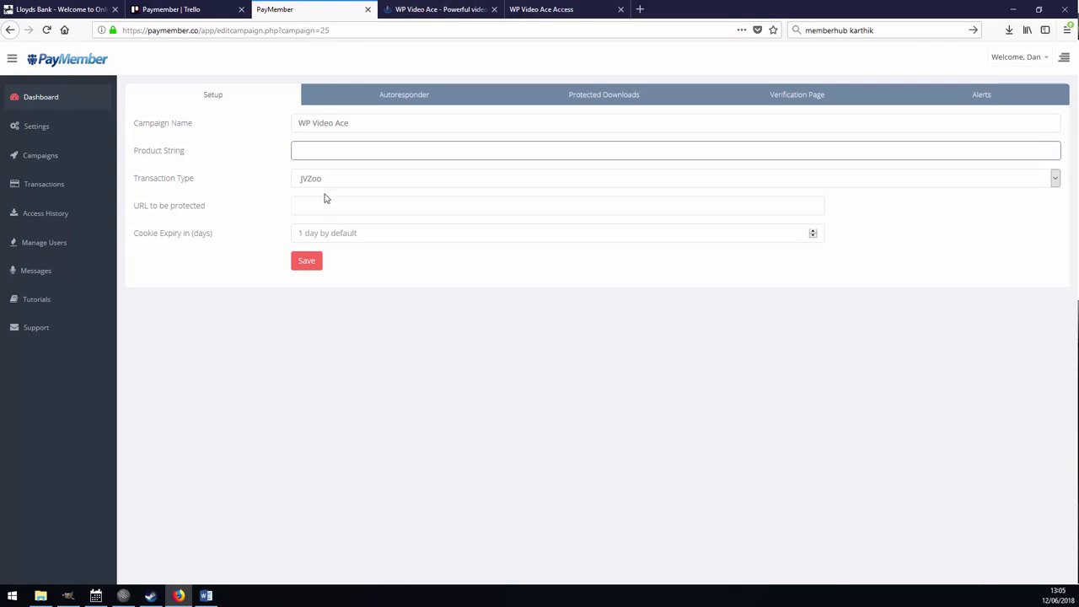
{"action": "left_click", "coordinate": [326, 204]}
{"action": "left_click", "coordinate": [345, 252]}
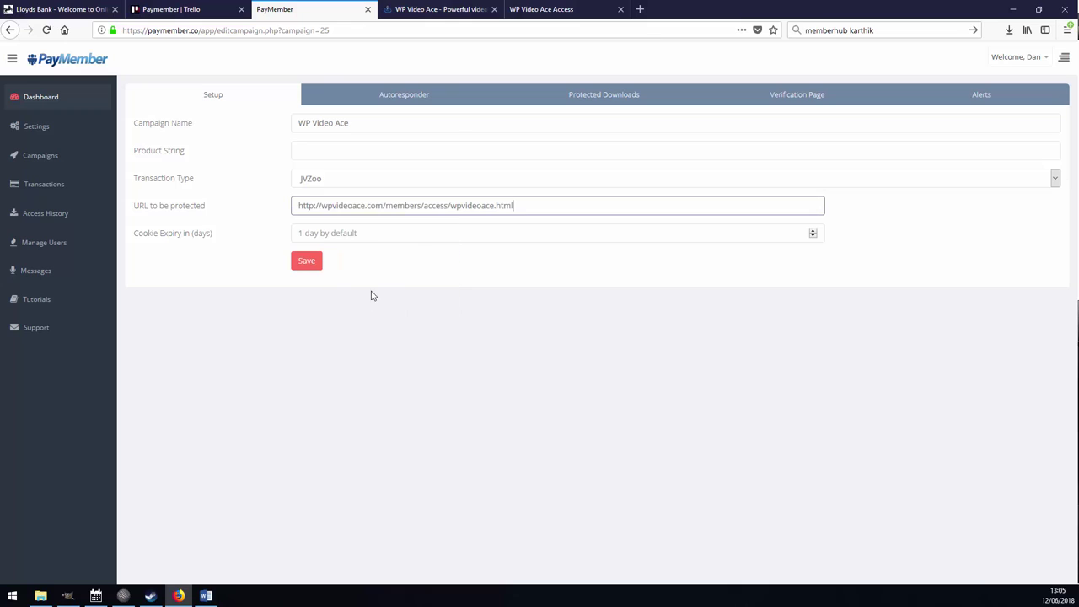
{"action": "left_click", "coordinate": [371, 234]}
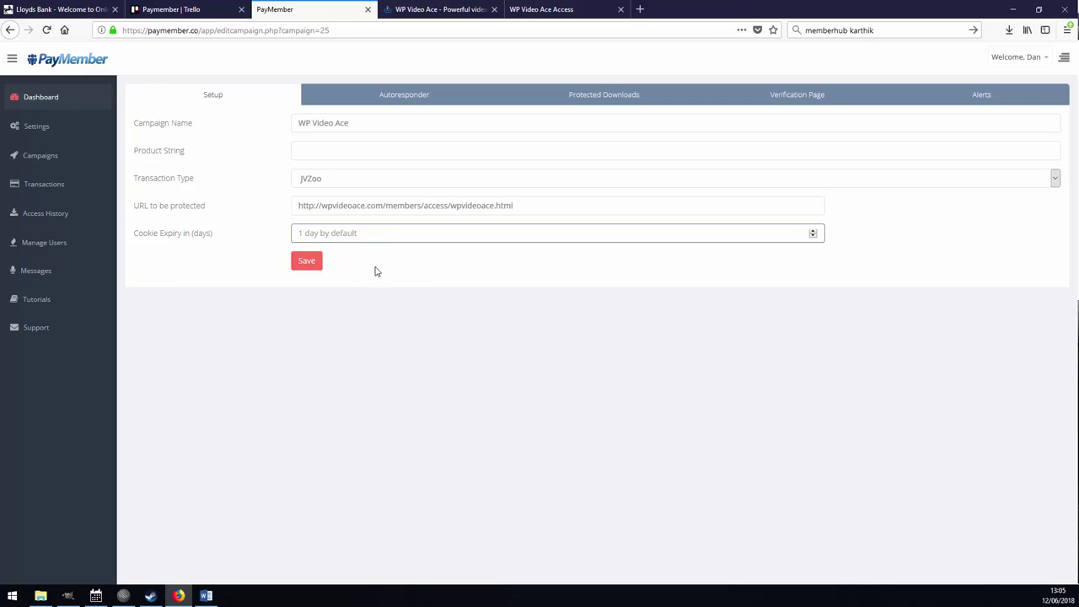
Set the product string to WP Video Ace and save the campaign setup
{"action": "left_click", "coordinate": [314, 152]}
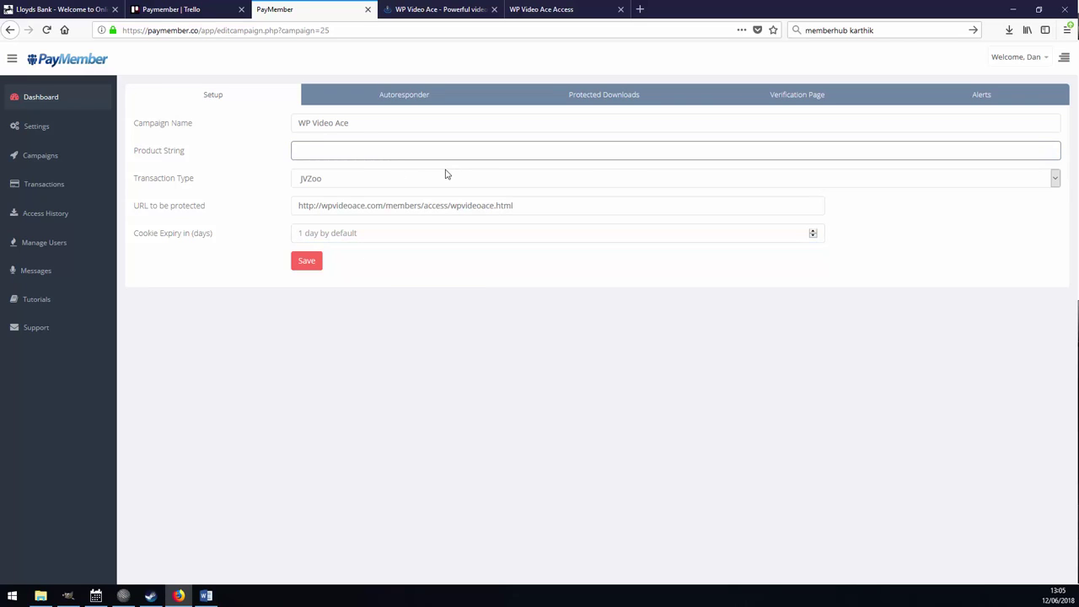
{"action": "type", "text": "WP Vi"}
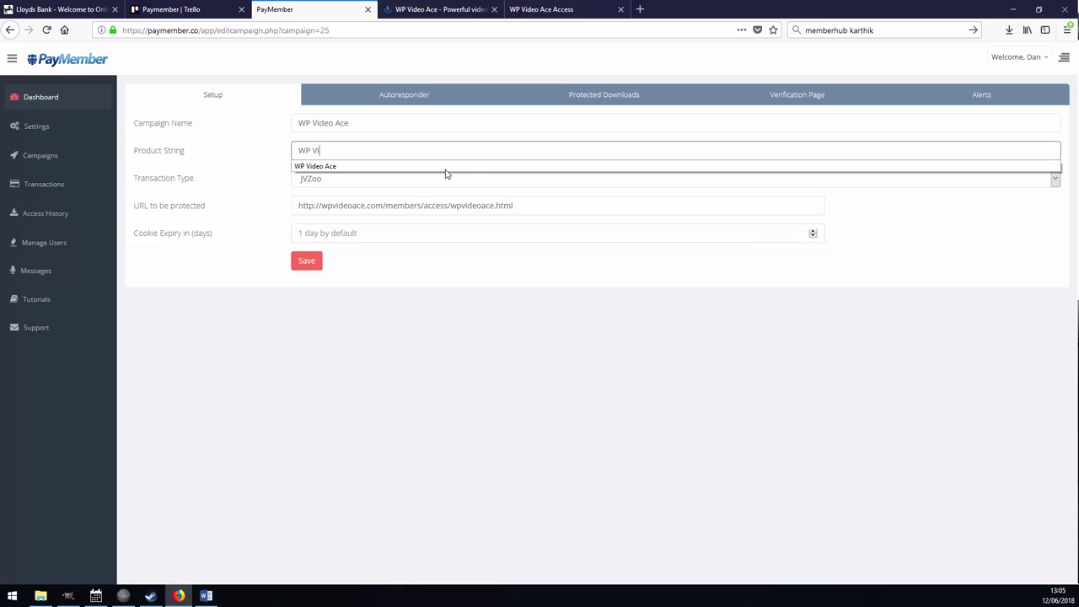
{"action": "type", "text": "deo Ace"}
{"action": "left_click", "coordinate": [335, 169]}
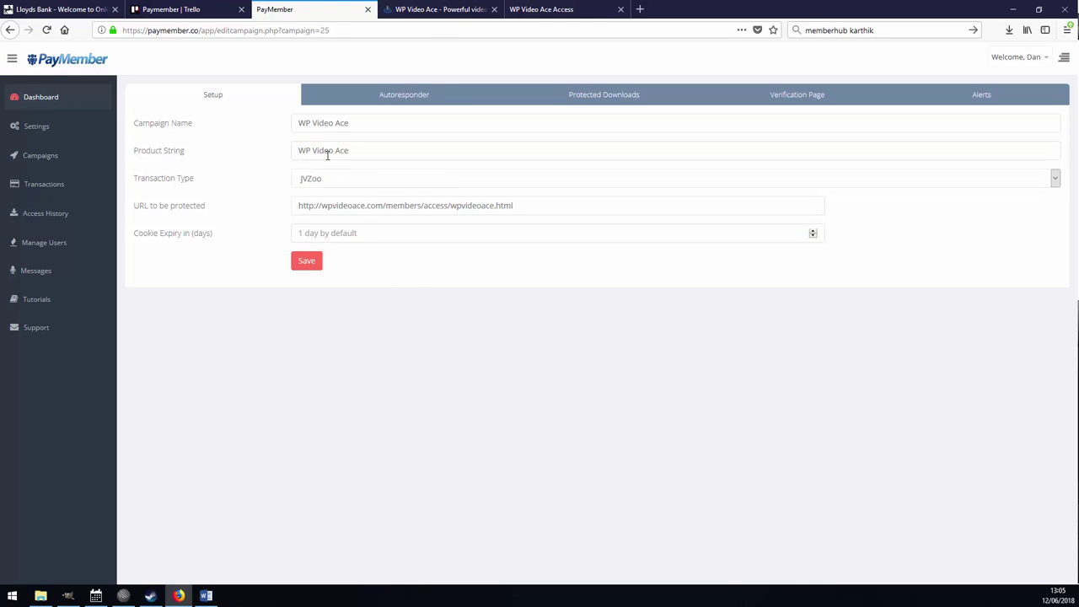
{"action": "left_click", "coordinate": [308, 263]}
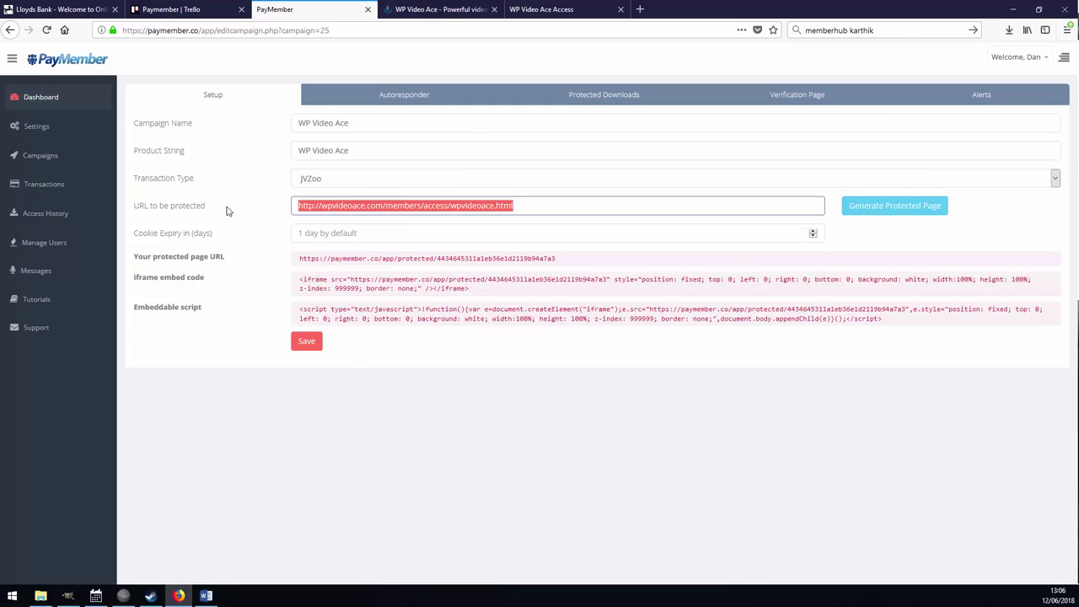
Examine the saved campaign's URL to be protected, product string and protected page URL
{"action": "left_click_drag", "start_coordinate": [533, 211], "coordinate": [227, 211]}
{"action": "left_click_drag", "start_coordinate": [400, 152], "coordinate": [299, 145]}
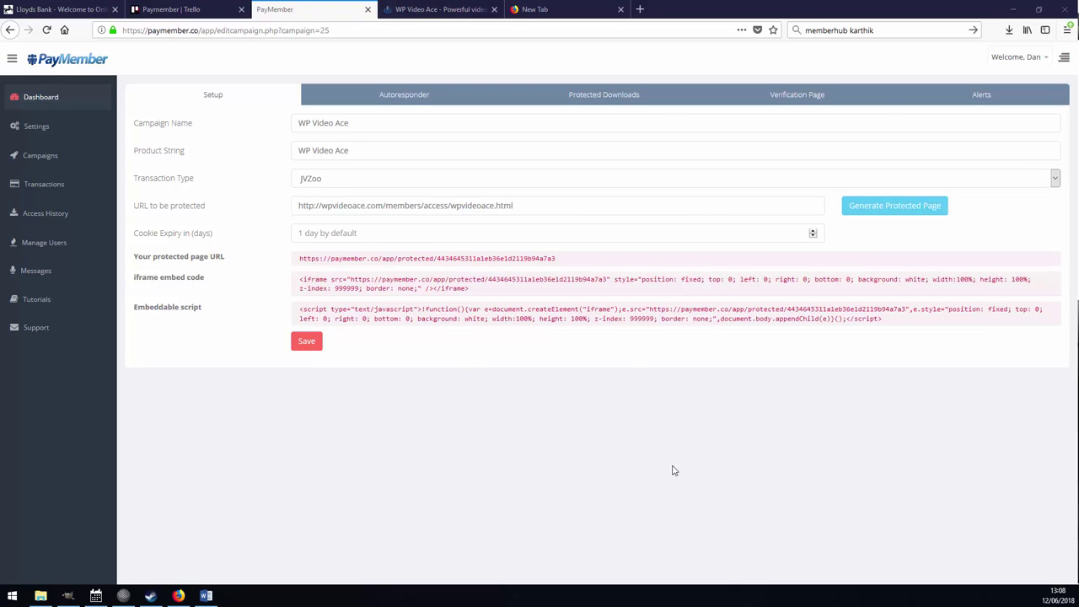
{"action": "triple_click", "coordinate": [331, 262]}
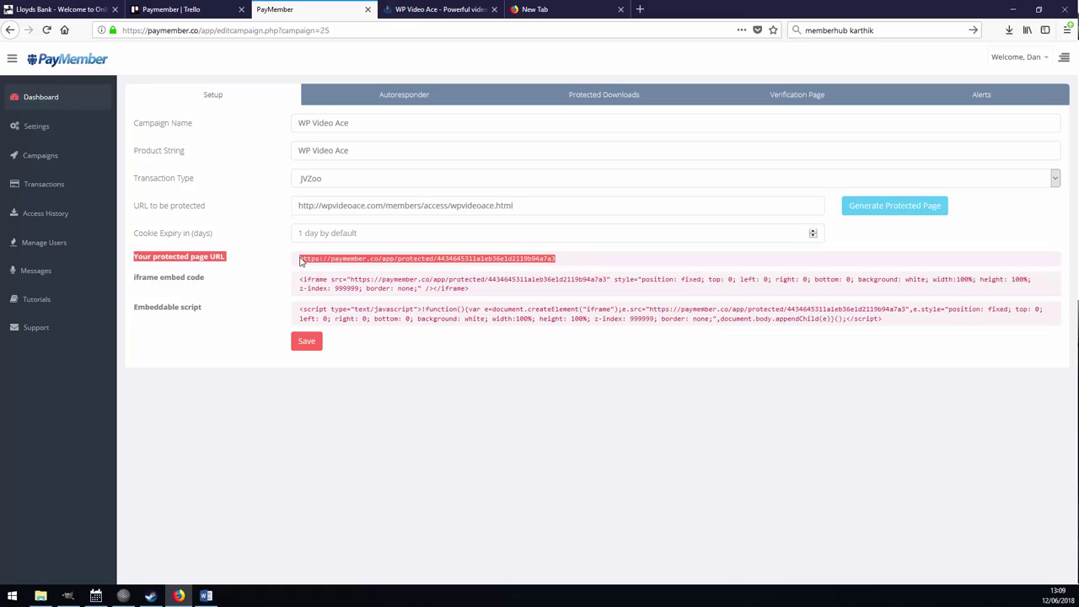
{"action": "double_click", "coordinate": [306, 260]}
{"action": "left_click", "coordinate": [302, 257]}
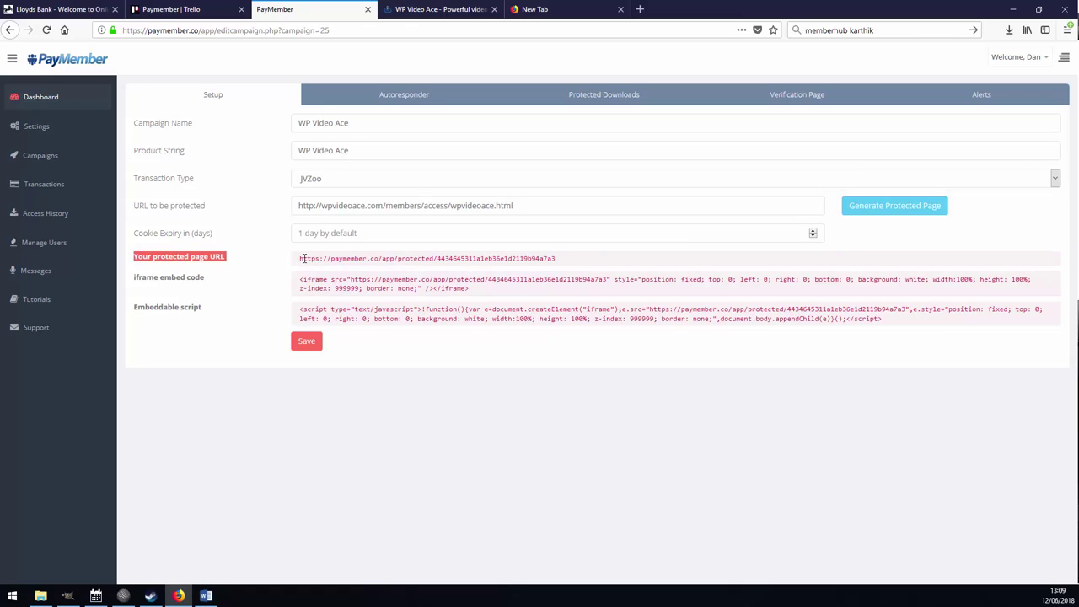
{"action": "left_click_drag", "start_coordinate": [296, 257], "coordinate": [554, 275]}
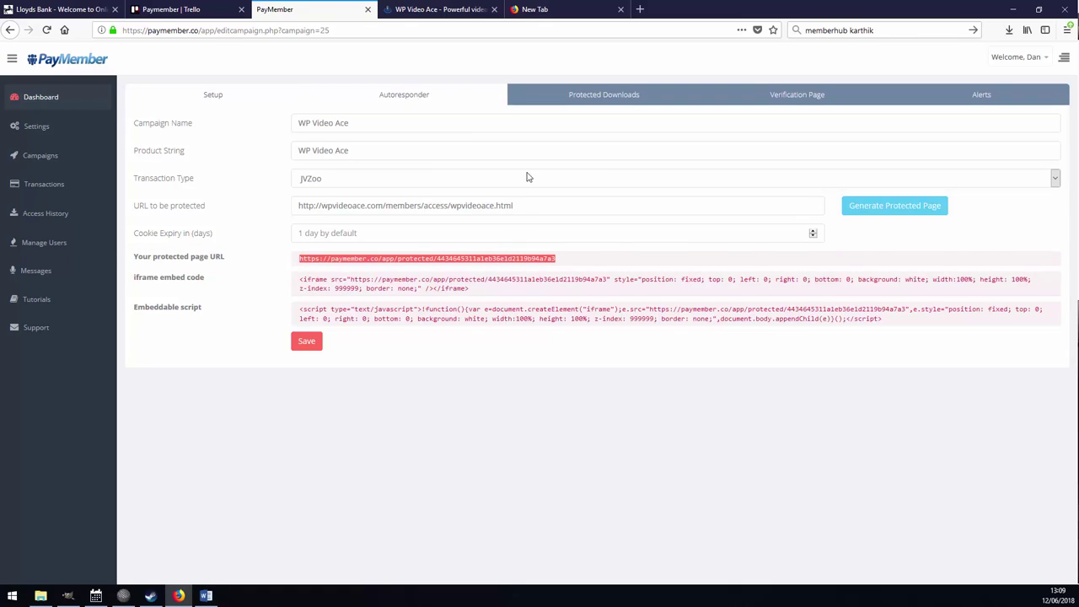
{"action": "double_click", "coordinate": [505, 259]}
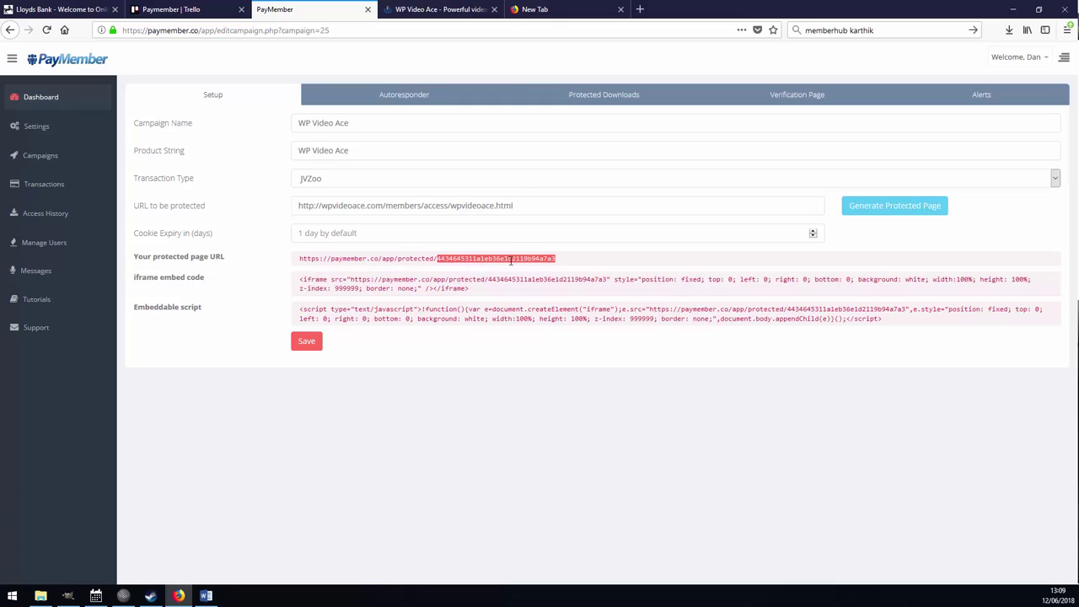
{"action": "triple_click", "coordinate": [506, 259]}
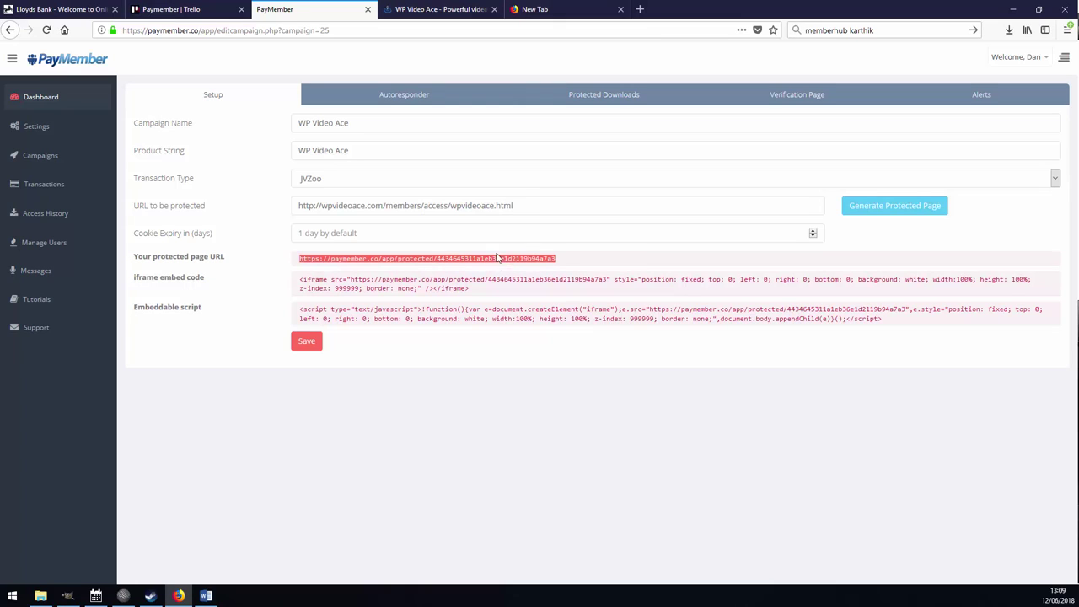
{"action": "left_click", "coordinate": [500, 258]}
{"action": "triple_click", "coordinate": [290, 257]}
Examine the campaign's iframe embed code and embeddable script, and select the full protected page URL
{"action": "left_click_drag", "start_coordinate": [491, 295], "coordinate": [301, 285]}
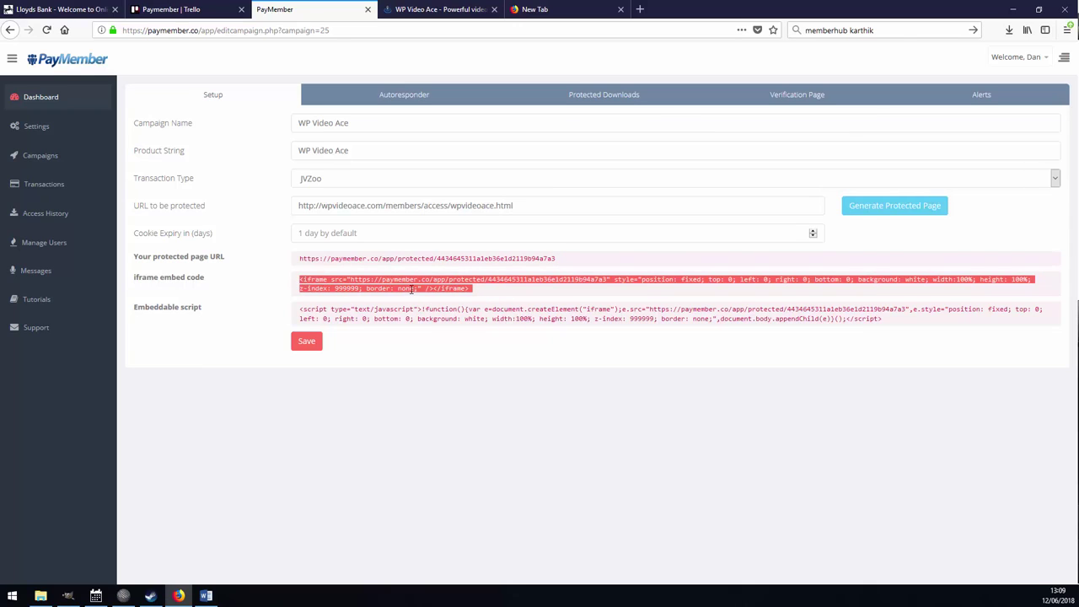
{"action": "left_click", "coordinate": [505, 291]}
{"action": "triple_click", "coordinate": [288, 279]}
{"action": "left_click_drag", "start_coordinate": [888, 320], "coordinate": [289, 315]}
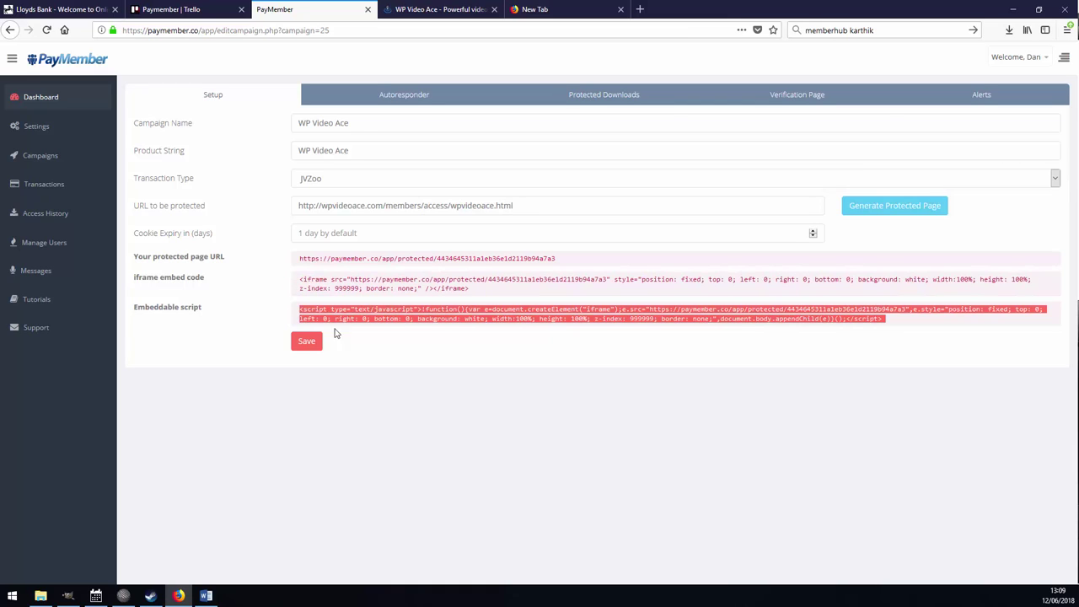
{"action": "left_click", "coordinate": [390, 320]}
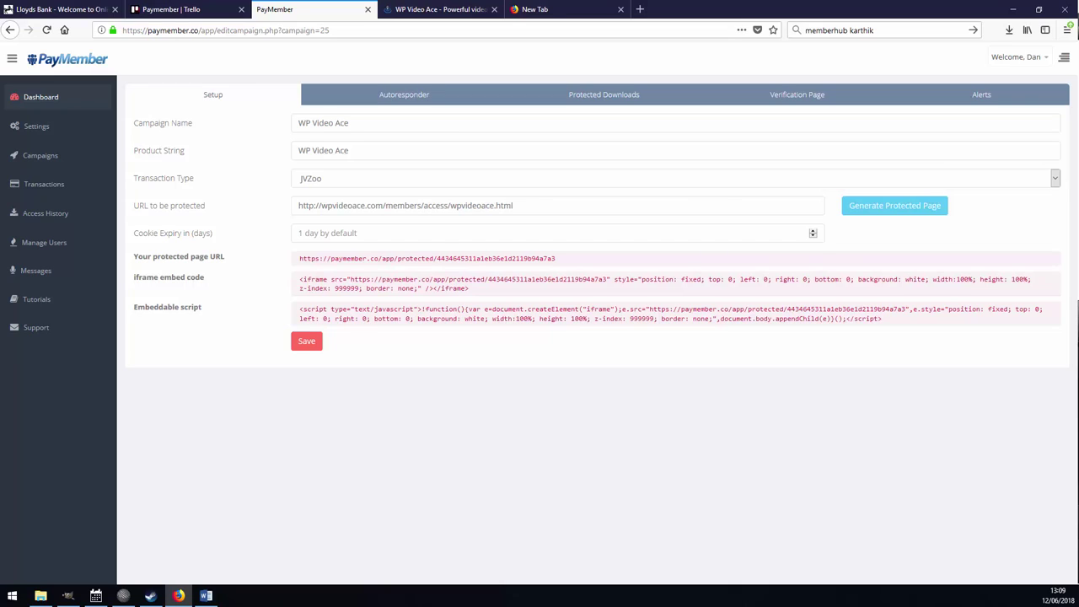
{"action": "left_click_drag", "start_coordinate": [556, 259], "coordinate": [299, 259]}
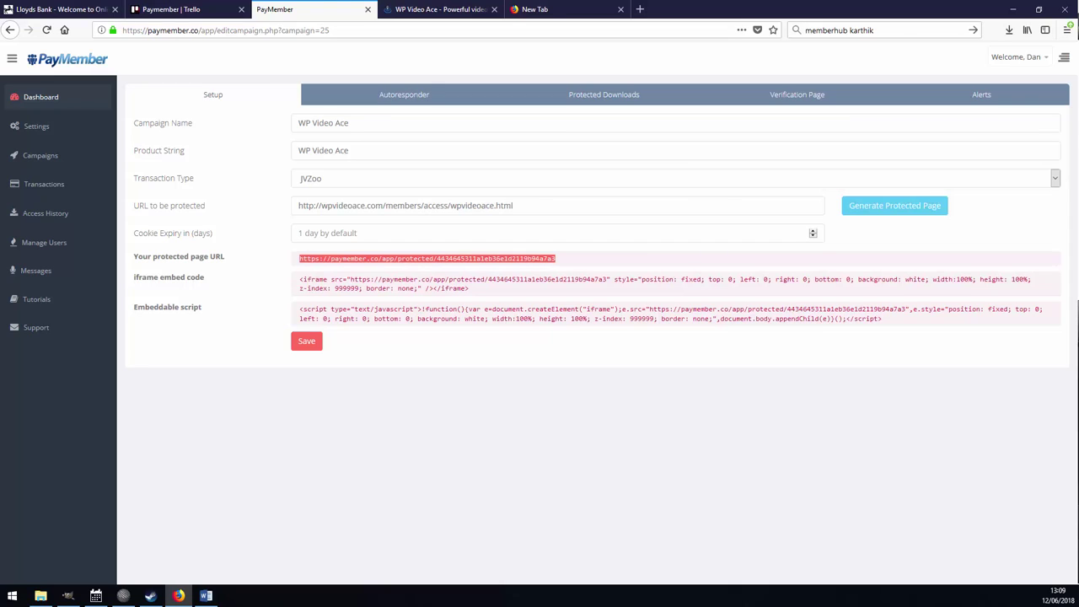
Open the campaign's protected page URL in a new browser tab and view its verification page
{"action": "right_click", "coordinate": [347, 259]}
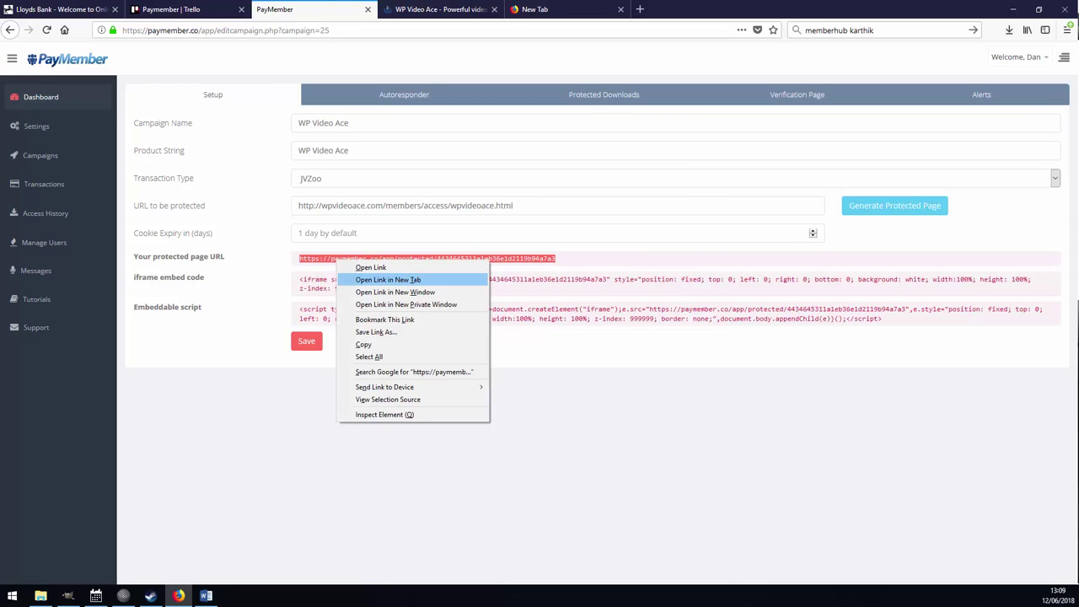
{"action": "left_click", "coordinate": [371, 278]}
{"action": "left_click", "coordinate": [412, 9]}
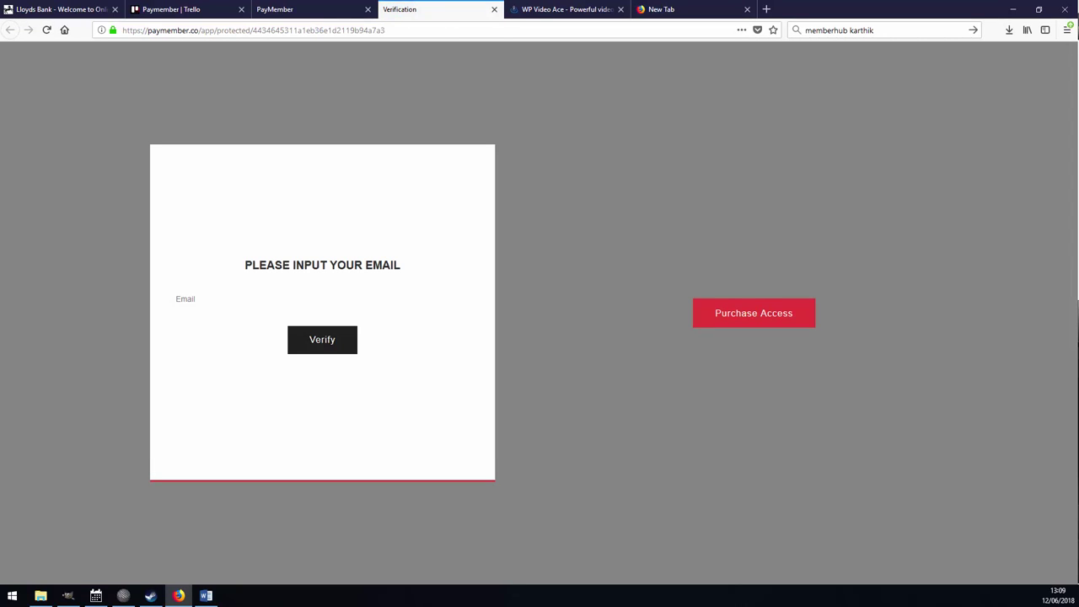
In the campaign's verification page settings, set the title to "Please input your customer email to see content"
{"action": "left_click", "coordinate": [292, 9]}
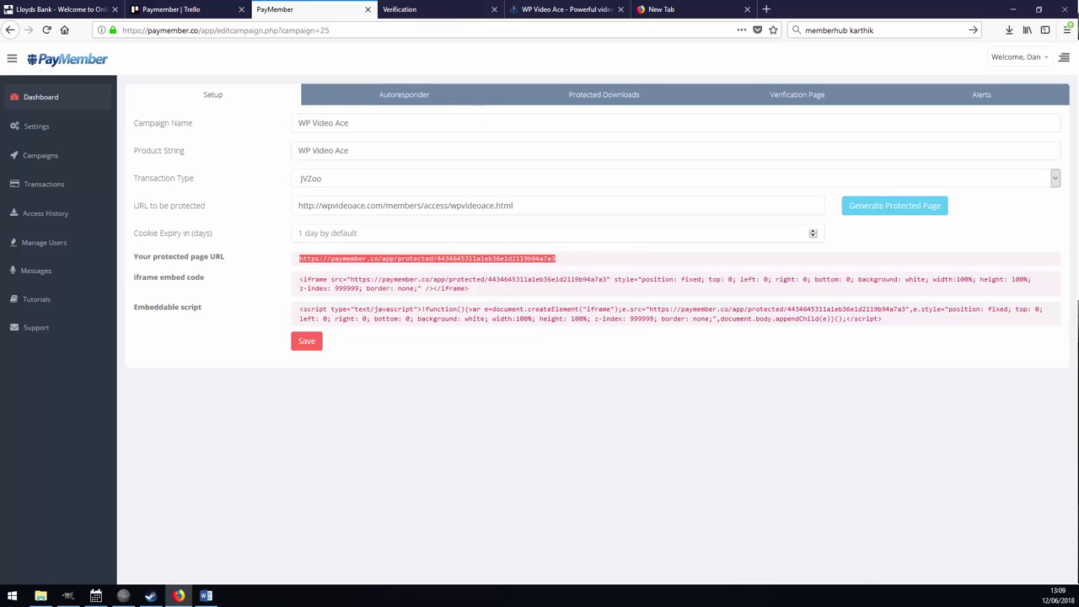
{"action": "left_click", "coordinate": [797, 94]}
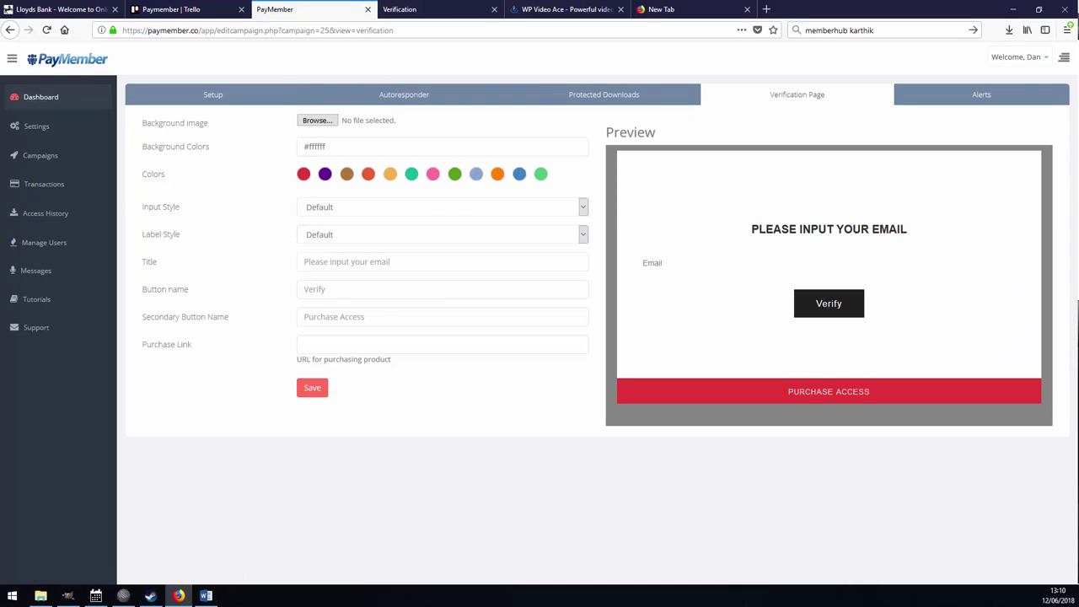
{"action": "left_click", "coordinate": [442, 261]}
{"action": "type", "text": "Pl"}
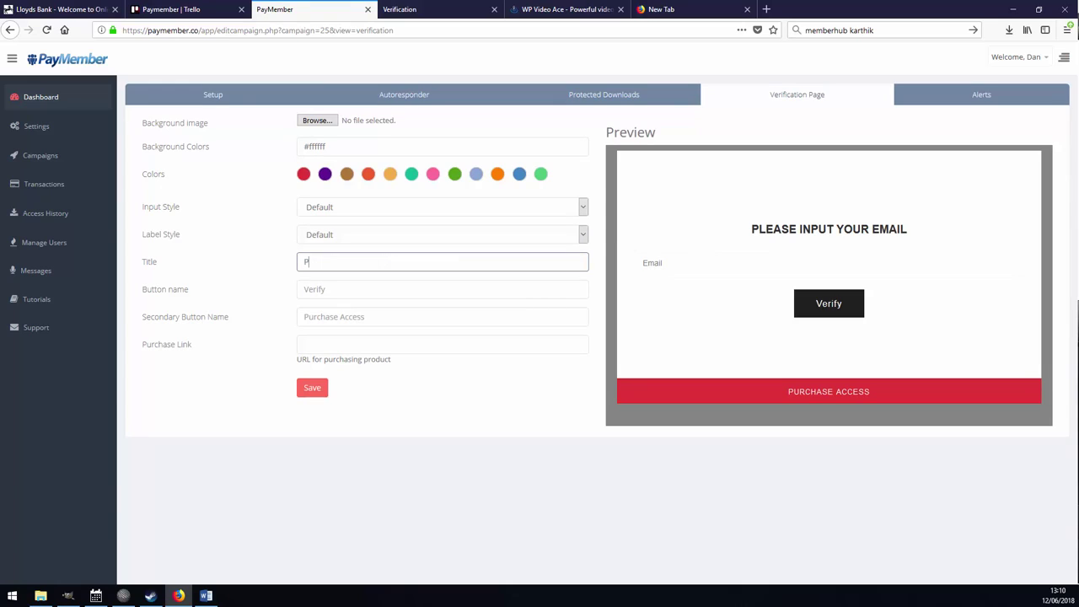
{"action": "type", "text": "ease "}
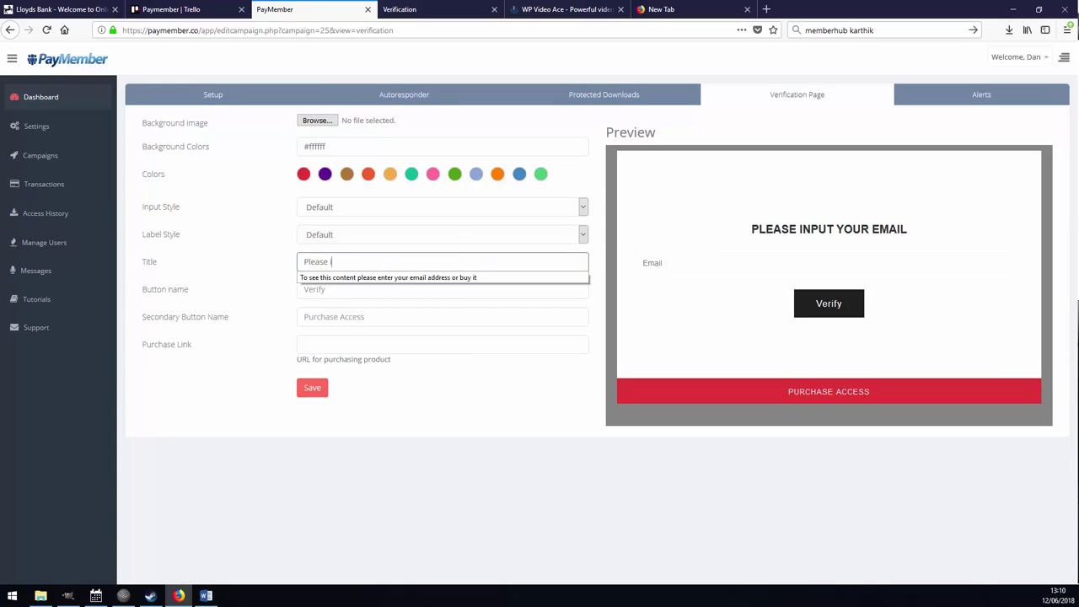
{"action": "type", "text": "input"}
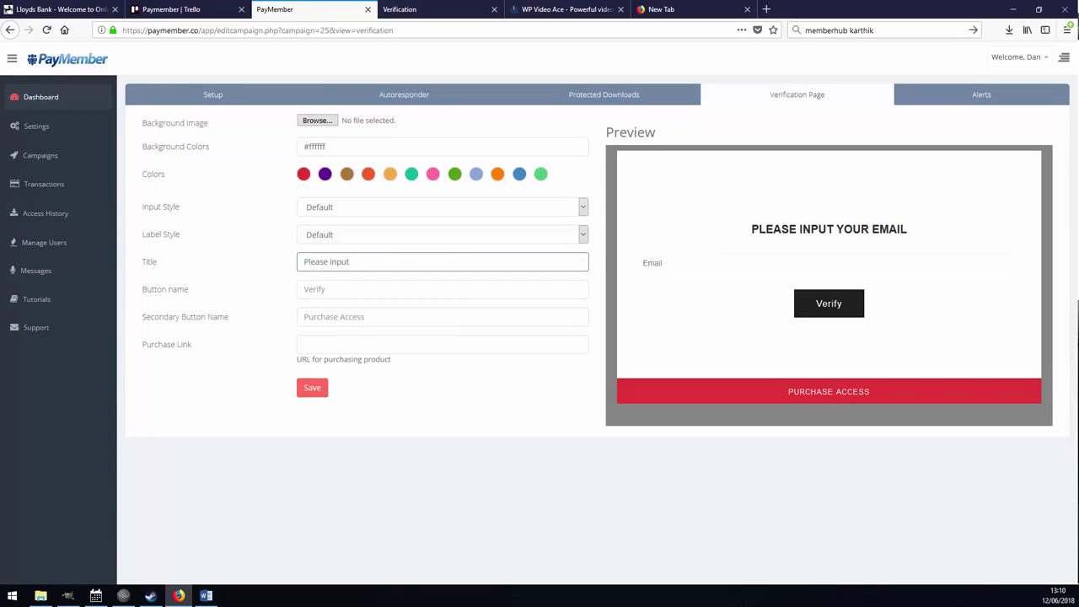
{"action": "type", "text": "y your customer email to see content"}
{"action": "left_click", "coordinate": [472, 400]}
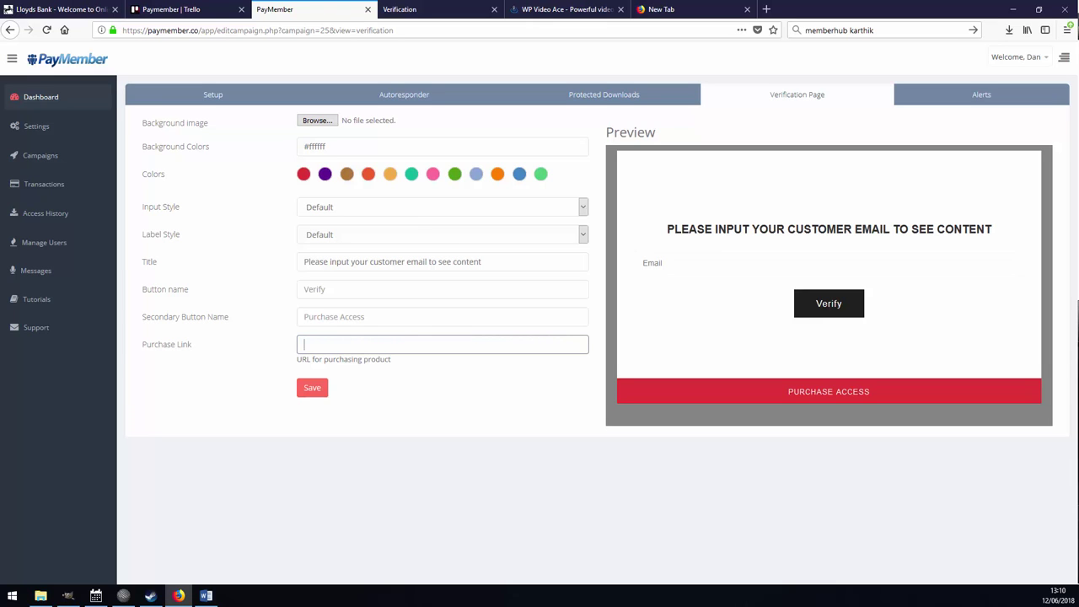
{"action": "left_click", "coordinate": [563, 9]}
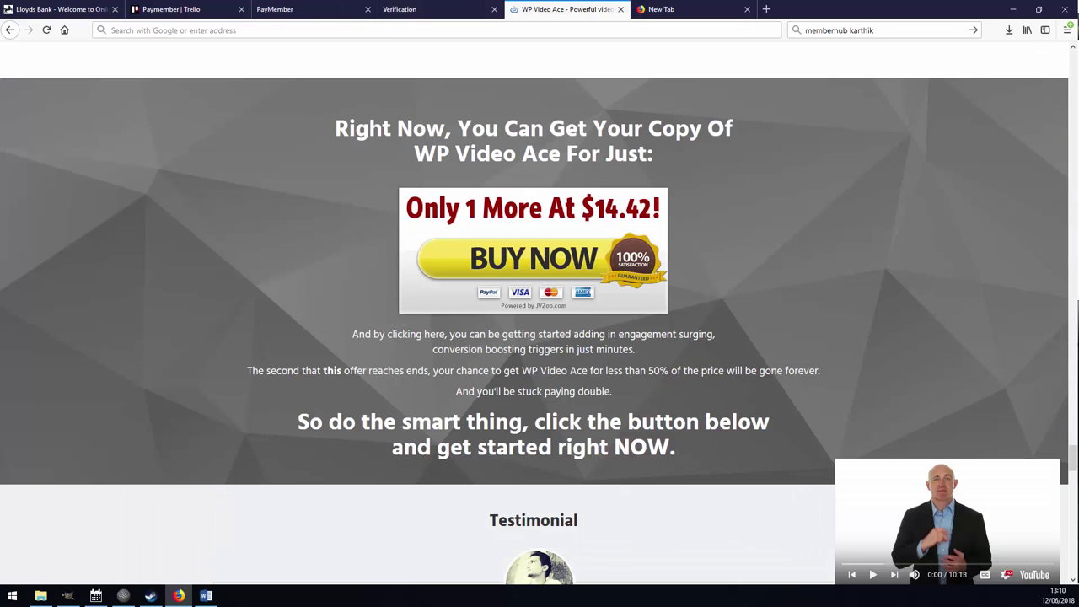
{"action": "scroll", "coordinate": [536, 312], "scroll_direction": "up", "scroll_amount": 5}
{"action": "left_click", "coordinate": [437, 30]}
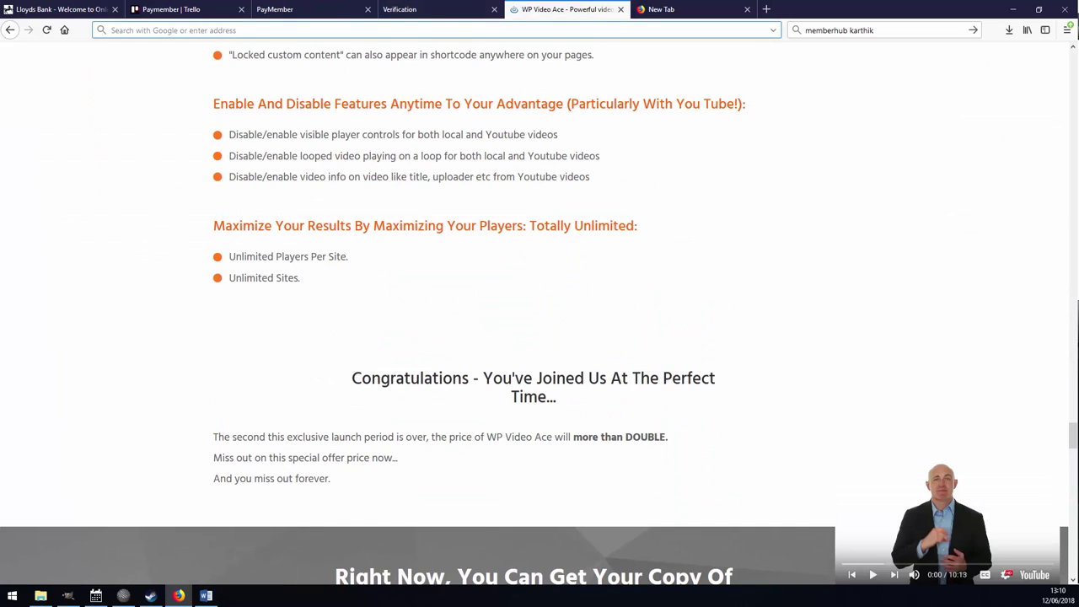
{"action": "key", "text": "alt+Left"}
{"action": "key", "text": "alt+Right"}
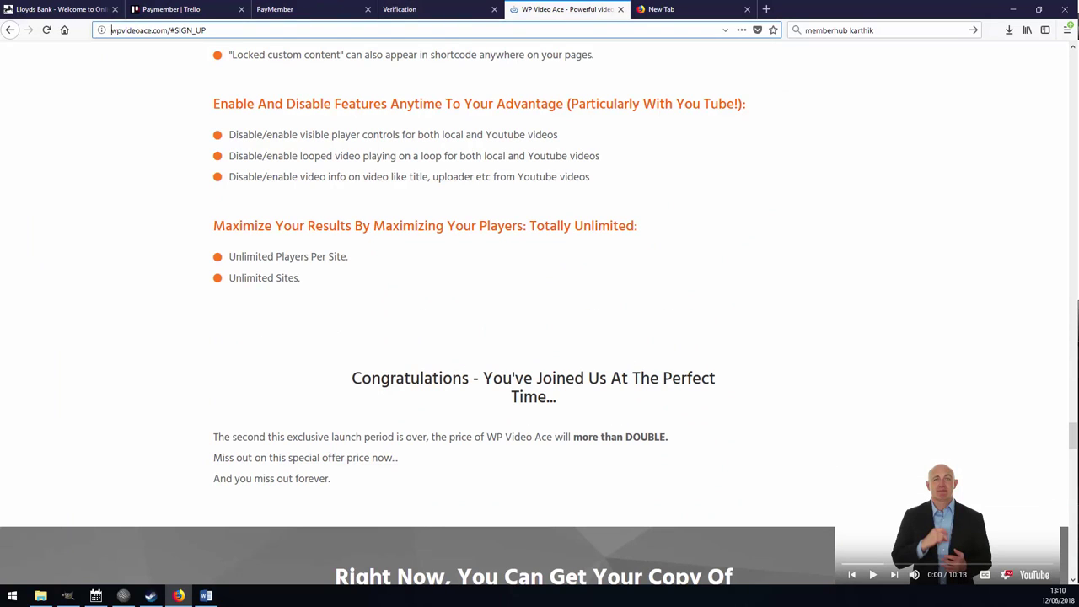
{"action": "left_click_drag", "start_coordinate": [208, 30], "coordinate": [110, 30]}
{"action": "key", "text": "ctrl+c"}
{"action": "left_click", "coordinate": [291, 9]}
{"action": "key", "text": "ctrl+v"}
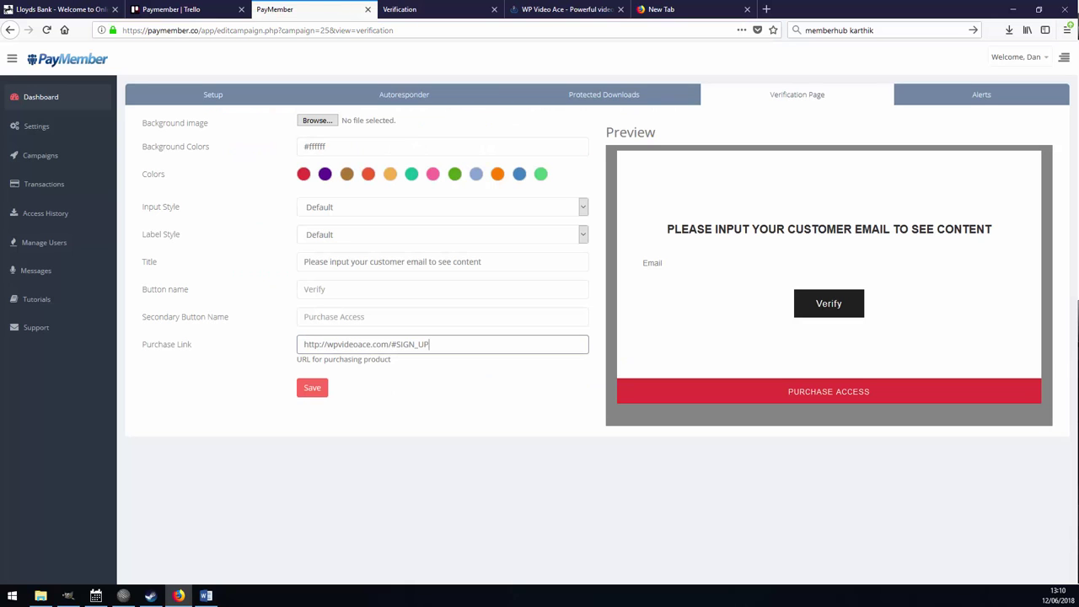
{"action": "left_click", "coordinate": [312, 388]}
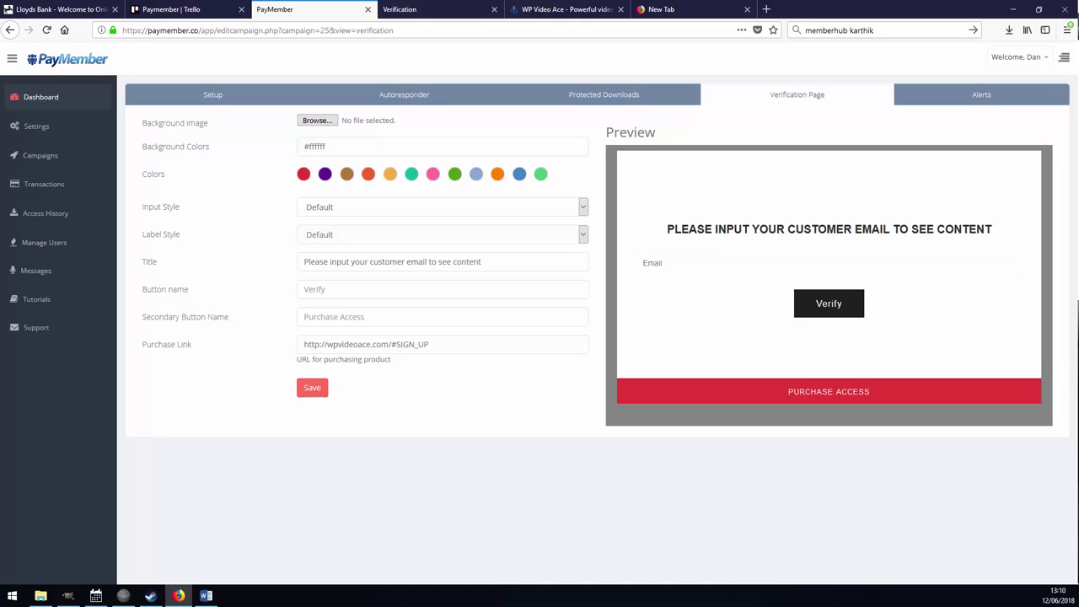
Choose purple as the verification page's colour, set maxresdefault.jpg as its background image, and save the settings
{"action": "left_click", "coordinate": [325, 173]}
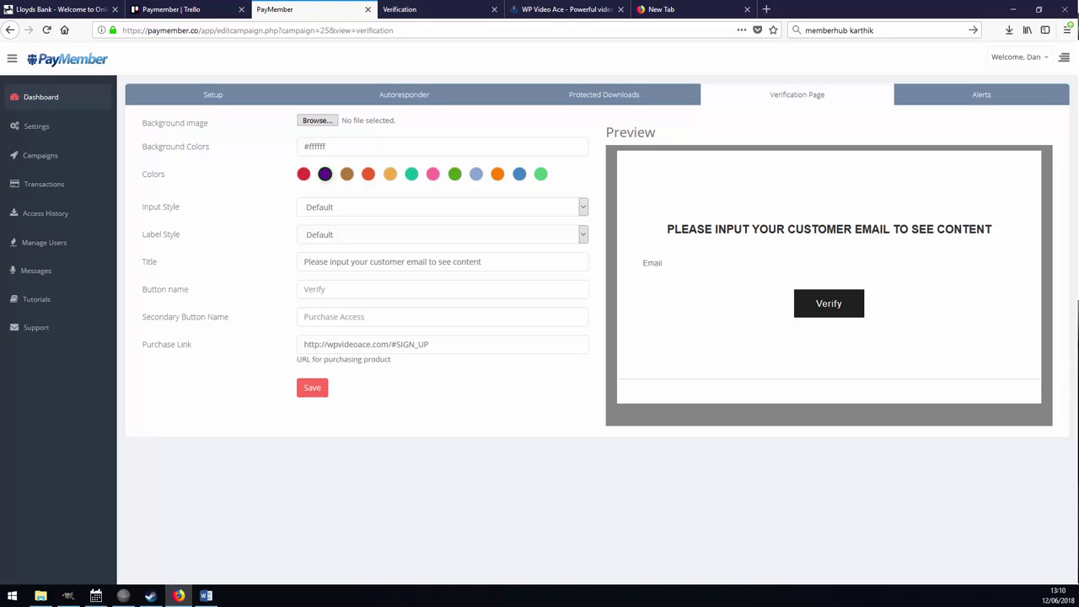
{"action": "left_click", "coordinate": [317, 120]}
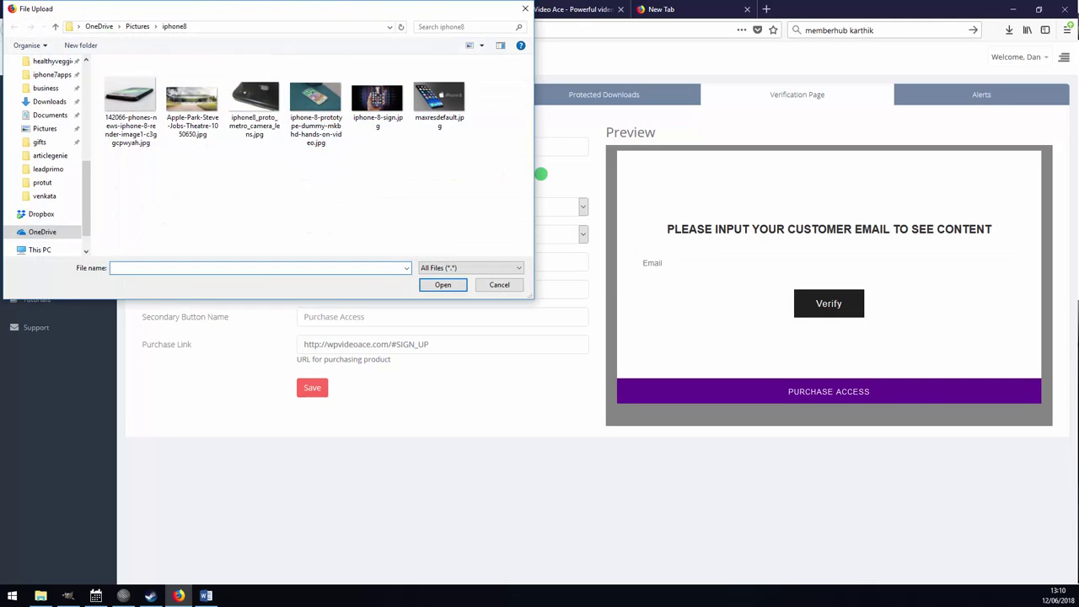
{"action": "double_click", "coordinate": [438, 100]}
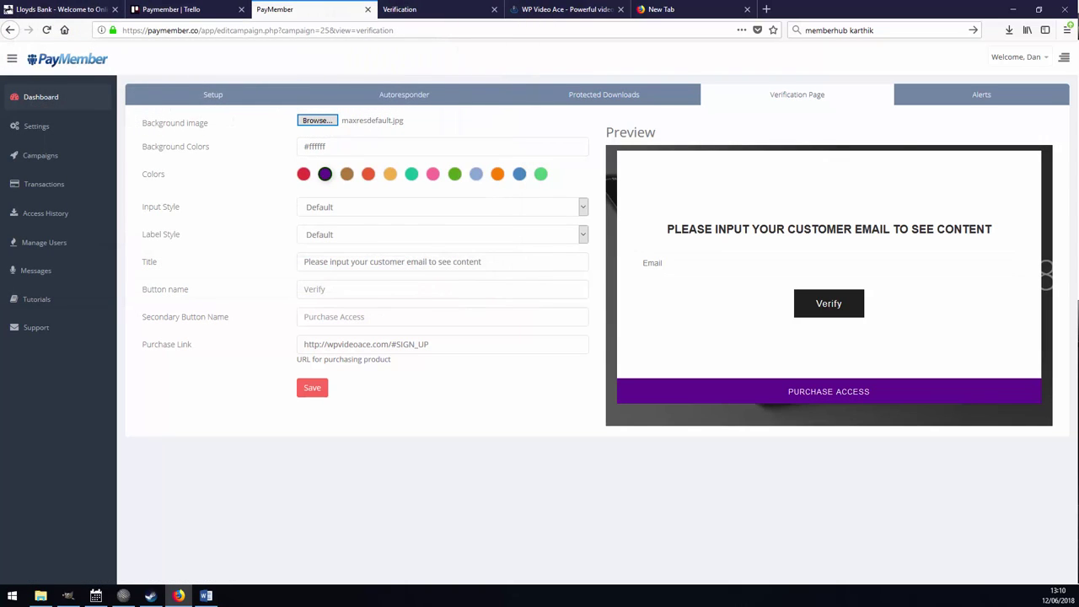
{"action": "left_click", "coordinate": [312, 387]}
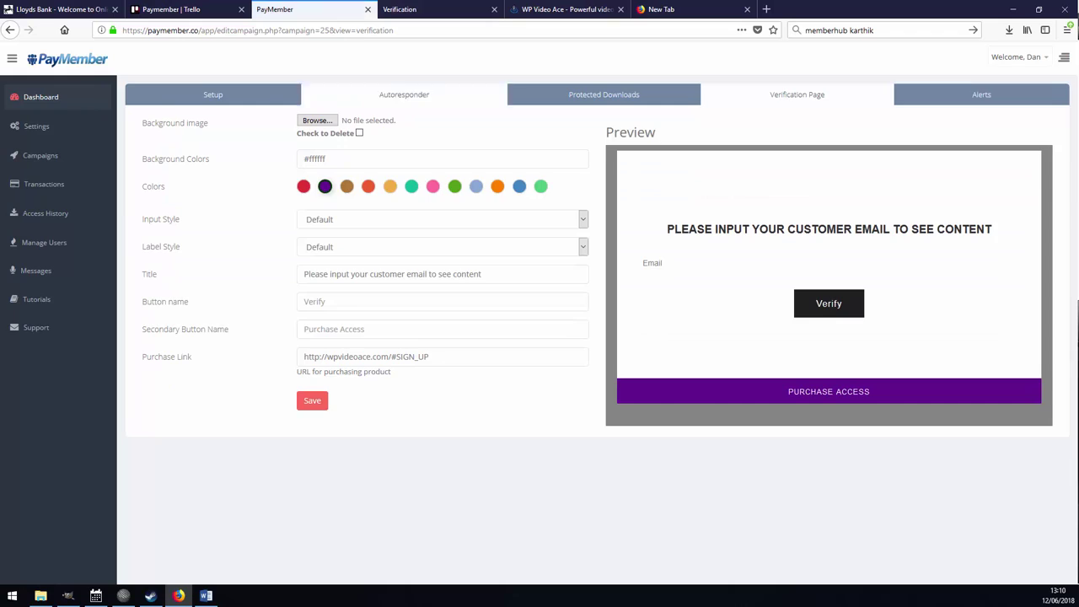
Reload the protected page to check its updated verification design, and look over the WP Video Ace sales page
{"action": "left_click", "coordinate": [430, 9]}
{"action": "left_click", "coordinate": [47, 30]}
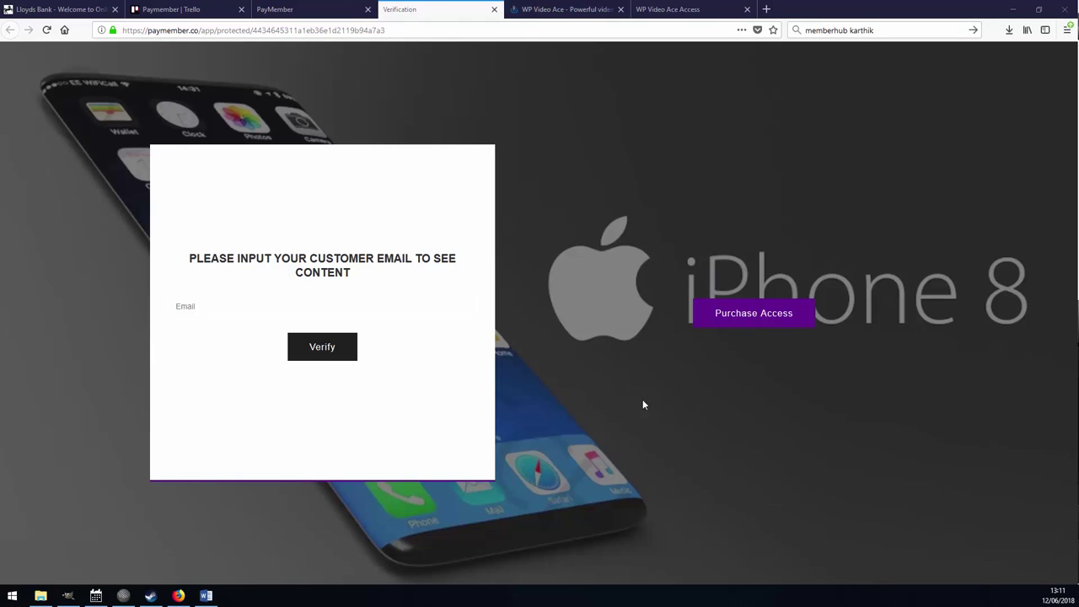
{"action": "left_click", "coordinate": [565, 9]}
{"action": "scroll", "coordinate": [498, 308], "scroll_direction": "up", "scroll_amount": 5}
{"action": "scroll", "coordinate": [495, 327], "scroll_direction": "down", "scroll_amount": 1}
{"action": "scroll", "coordinate": [495, 327], "scroll_direction": "down", "scroll_amount": 1}
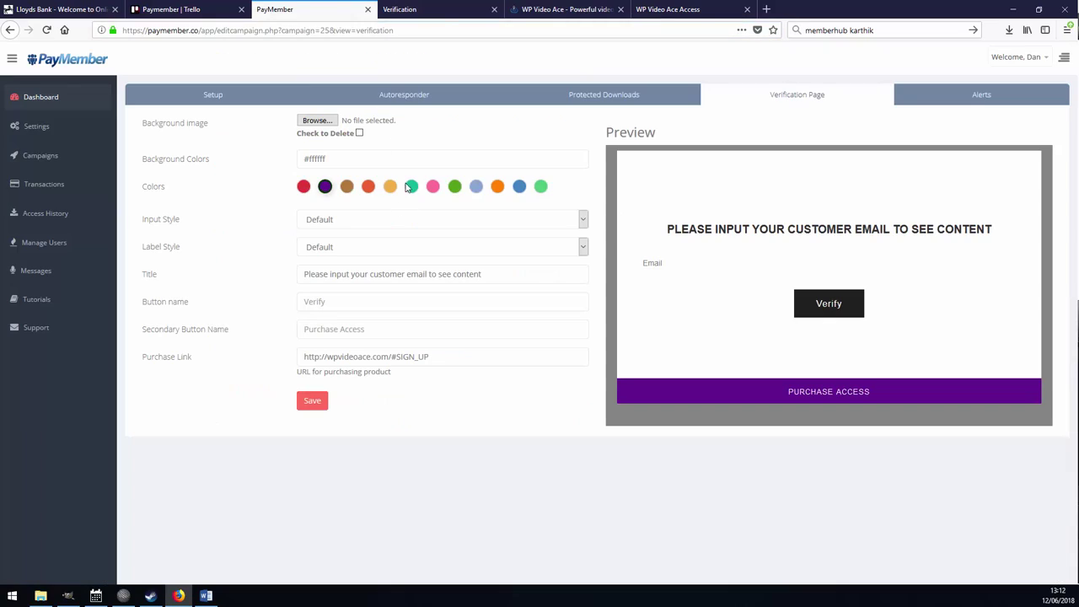
Test the protected page by entering the customer's email and submitting it for verification
{"action": "left_click", "coordinate": [310, 9]}
{"action": "left_click", "coordinate": [400, 9]}
{"action": "left_click", "coordinate": [304, 308]}
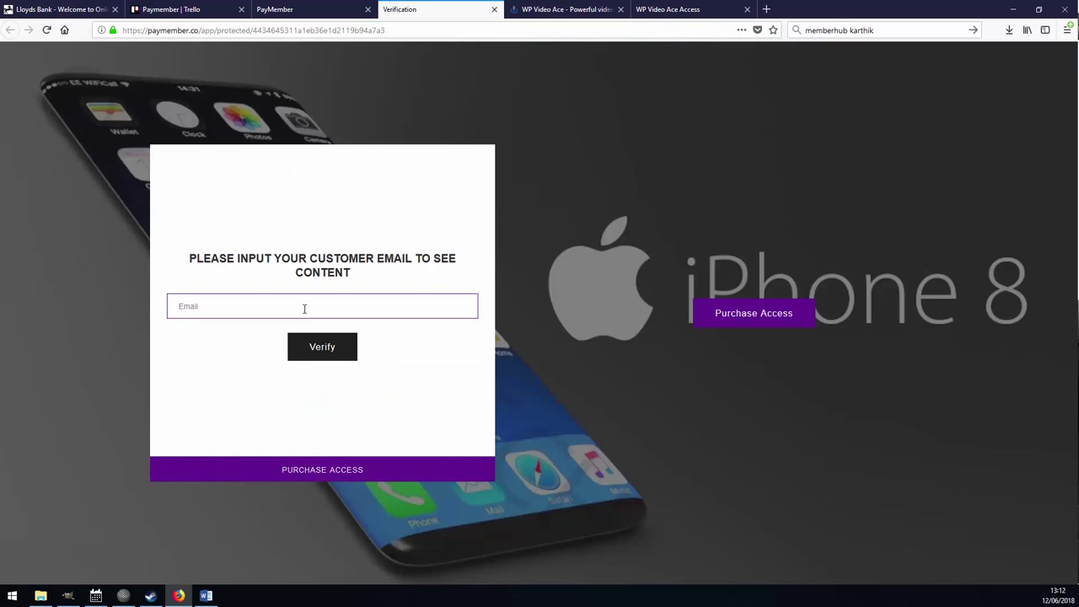
{"action": "left_click", "coordinate": [305, 309]}
{"action": "left_click", "coordinate": [284, 326]}
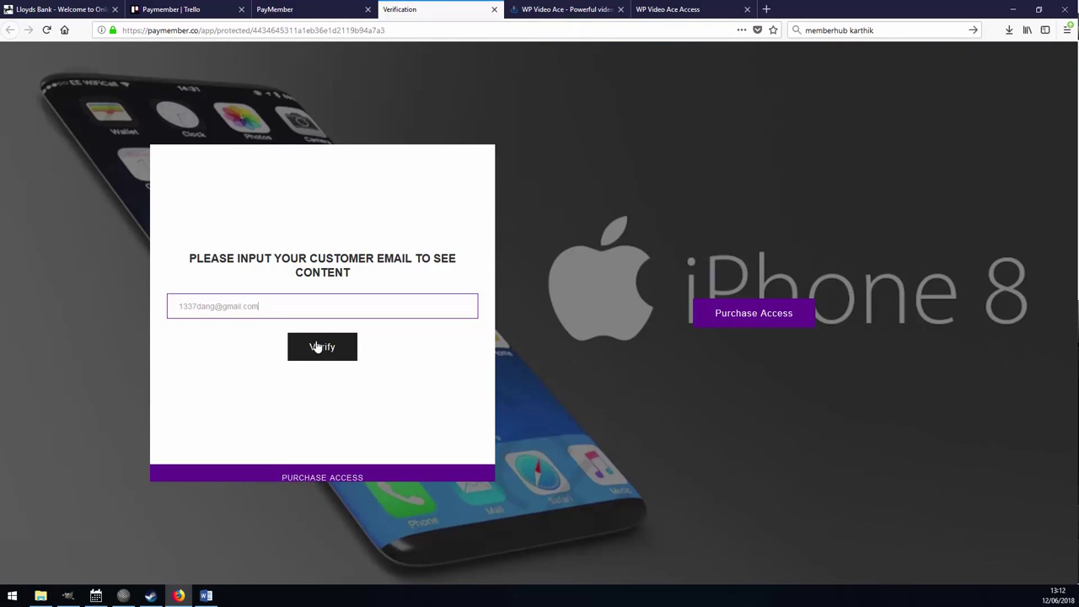
{"action": "left_click", "coordinate": [317, 346]}
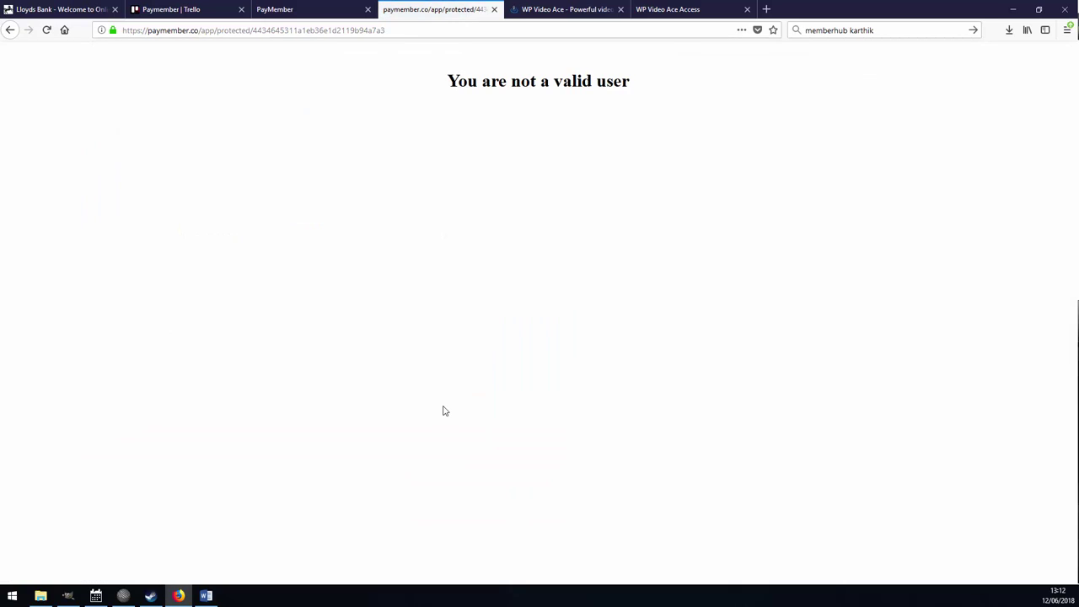
Go back to the verification page, follow its Purchase Access link, and proceed from the sales page to the WP Video Ace checkout
{"action": "left_click", "coordinate": [10, 30]}
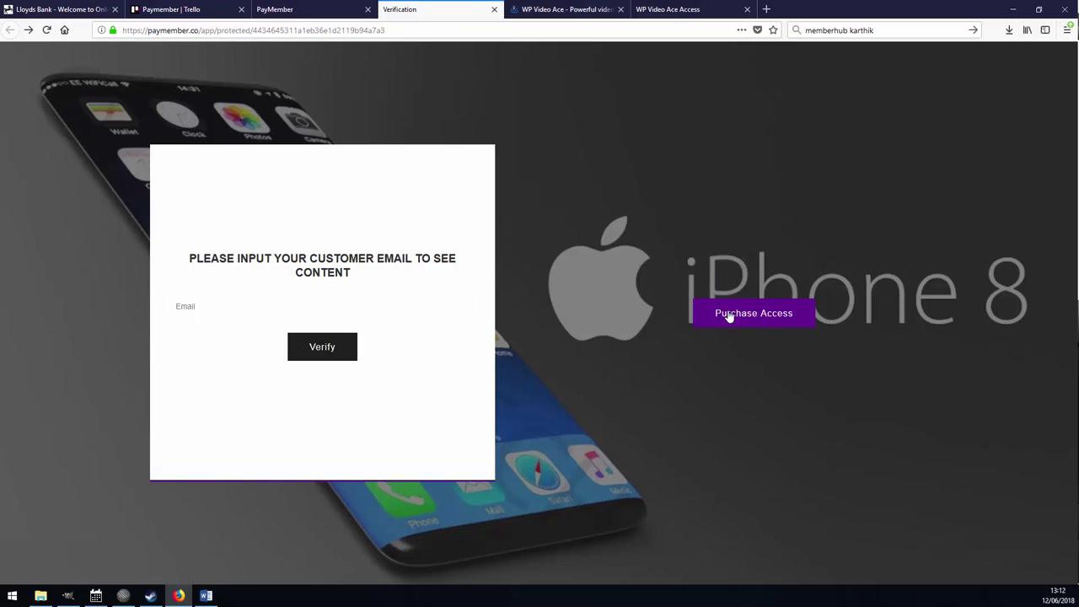
{"action": "left_click", "coordinate": [729, 316]}
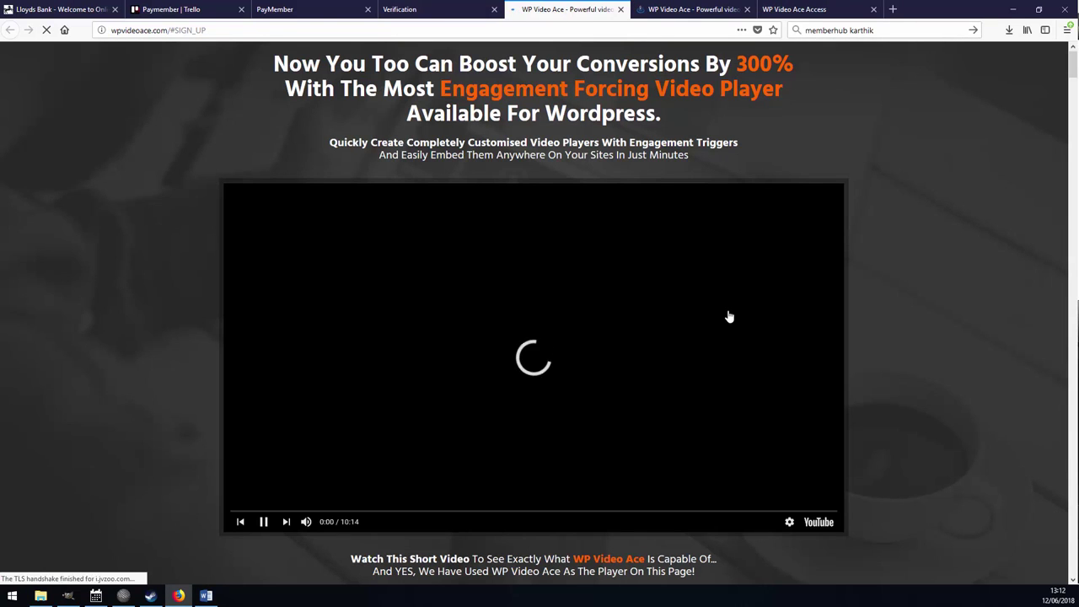
{"action": "scroll", "coordinate": [193, 337], "scroll_direction": "down", "scroll_amount": 10}
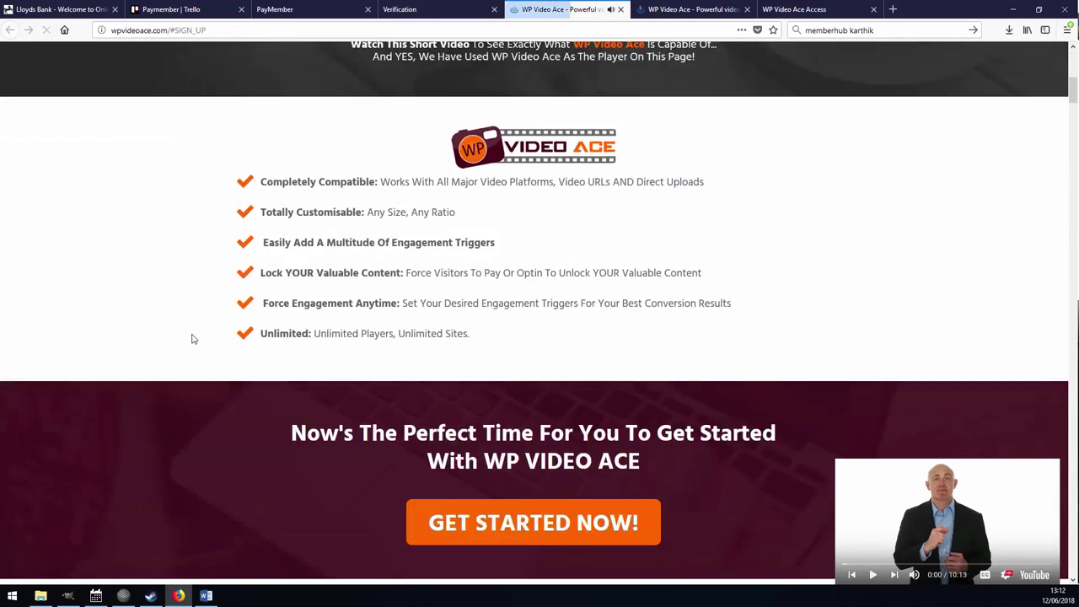
{"action": "scroll", "coordinate": [193, 338], "scroll_direction": "down", "scroll_amount": 8}
{"action": "scroll", "coordinate": [427, 322], "scroll_direction": "up", "scroll_amount": 5}
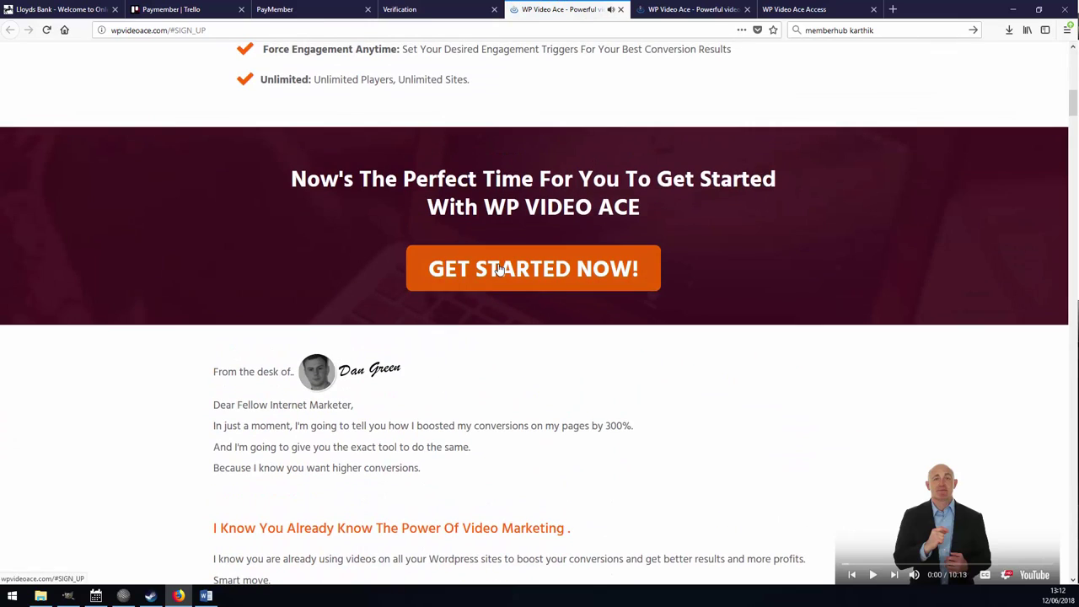
{"action": "left_click", "coordinate": [499, 268]}
{"action": "left_click", "coordinate": [516, 183]}
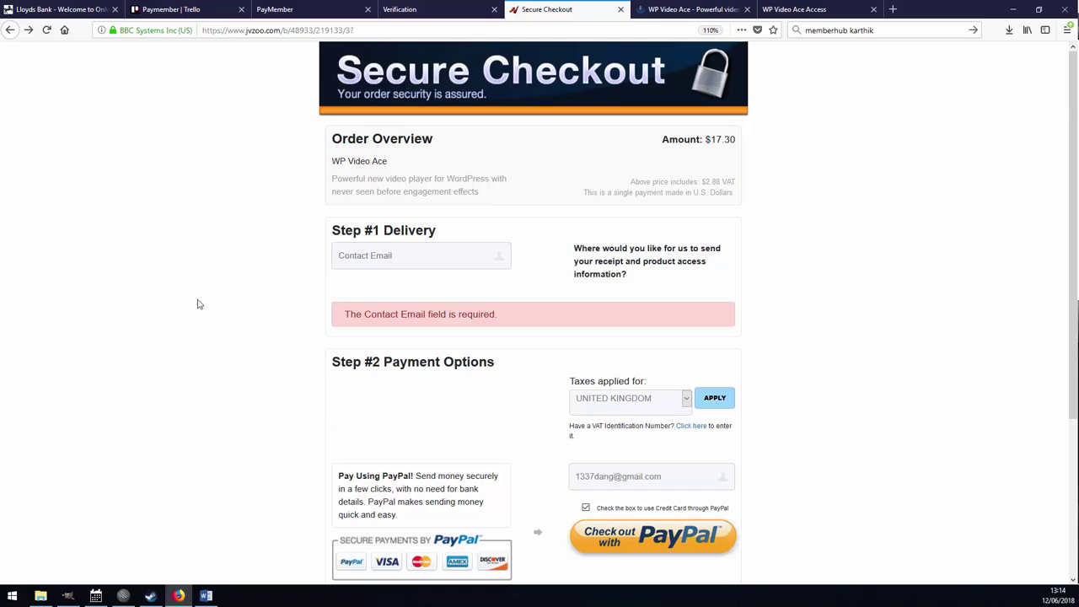
Fill in the contact email on the JVZoo checkout page and check out with PayPal
{"action": "left_click", "coordinate": [389, 253]}
{"action": "type", "text": "1337da"}
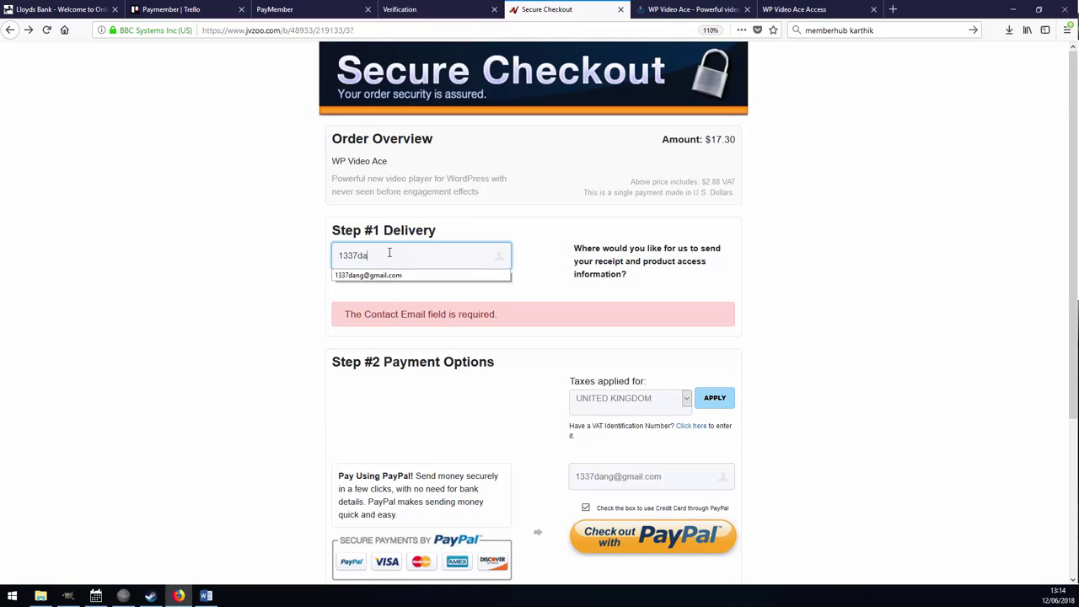
{"action": "left_click", "coordinate": [382, 274]}
{"action": "left_click_drag", "start_coordinate": [436, 256], "coordinate": [194, 258]}
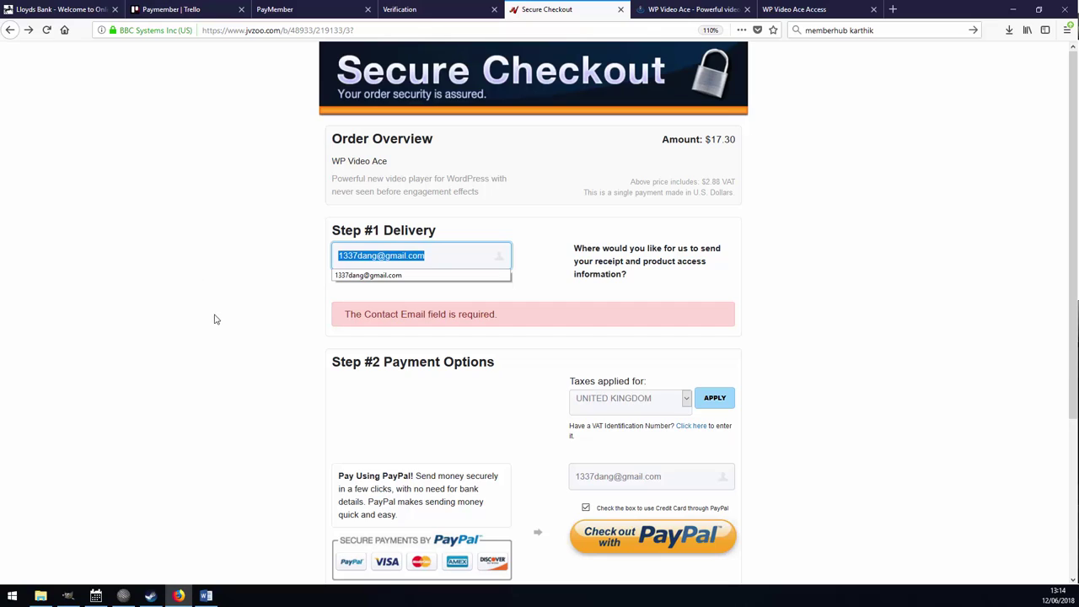
{"action": "left_click", "coordinate": [215, 316]}
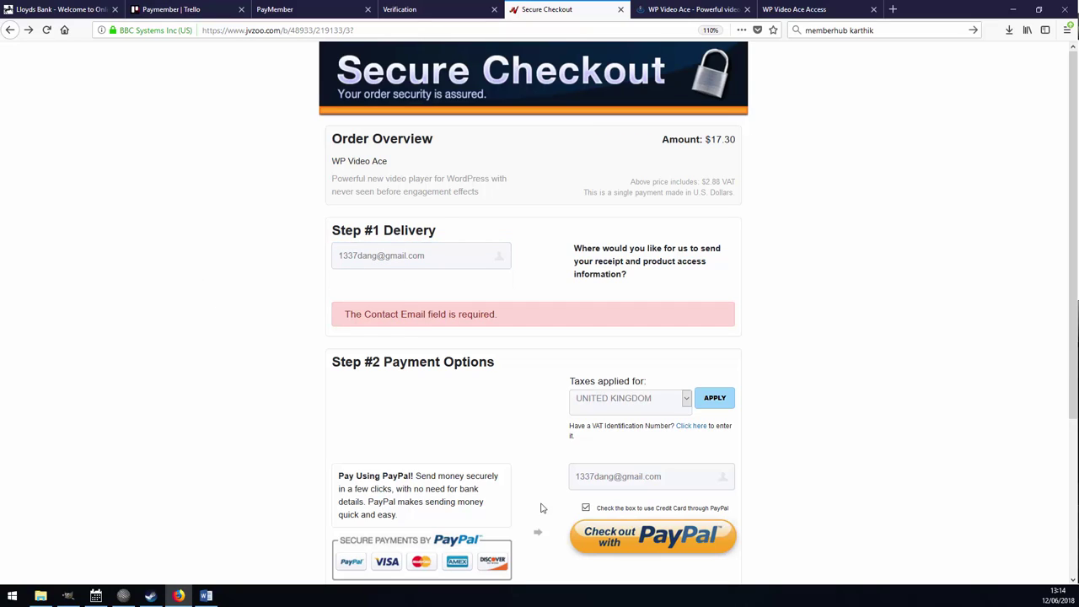
{"action": "left_click", "coordinate": [634, 542]}
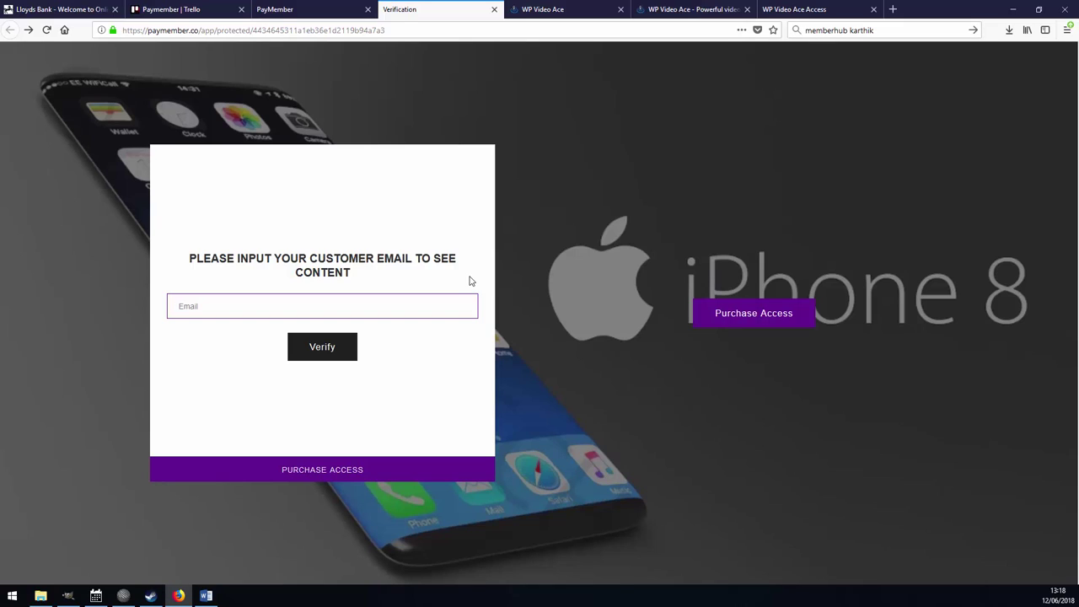
Verify the buyer's email on the protected page to reach the members area, and return to the PayMember campaign setup
{"action": "type", "text": "1337d"}
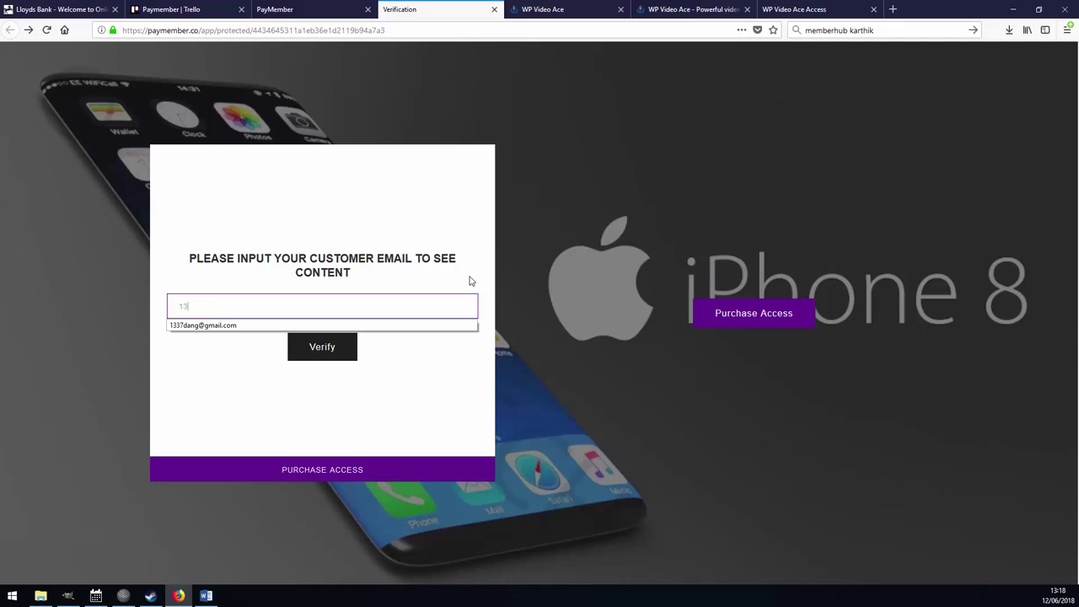
{"action": "left_click", "coordinate": [249, 325]}
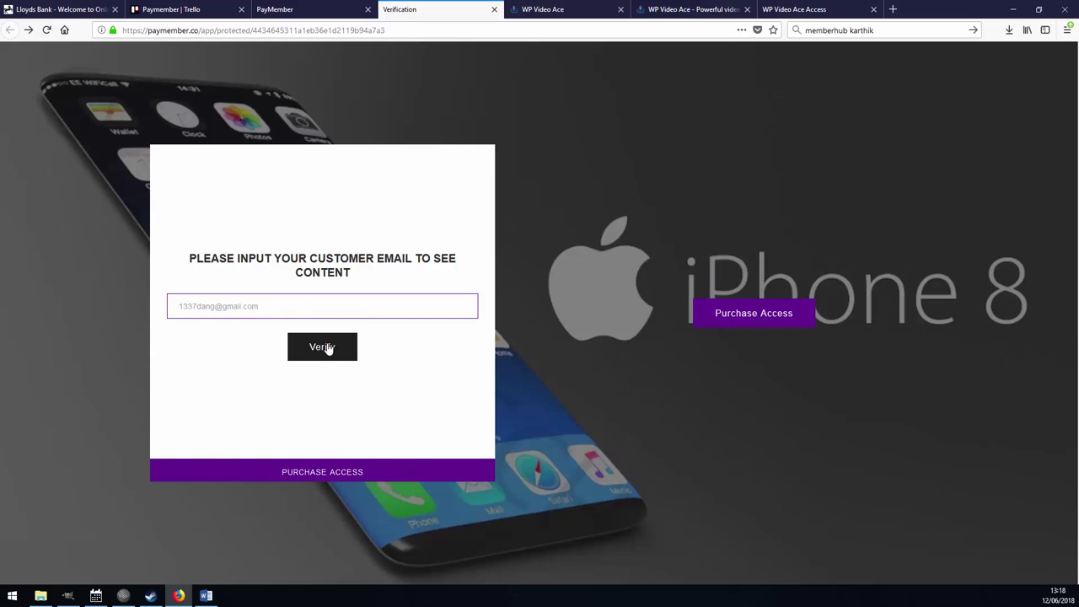
{"action": "left_click", "coordinate": [322, 347]}
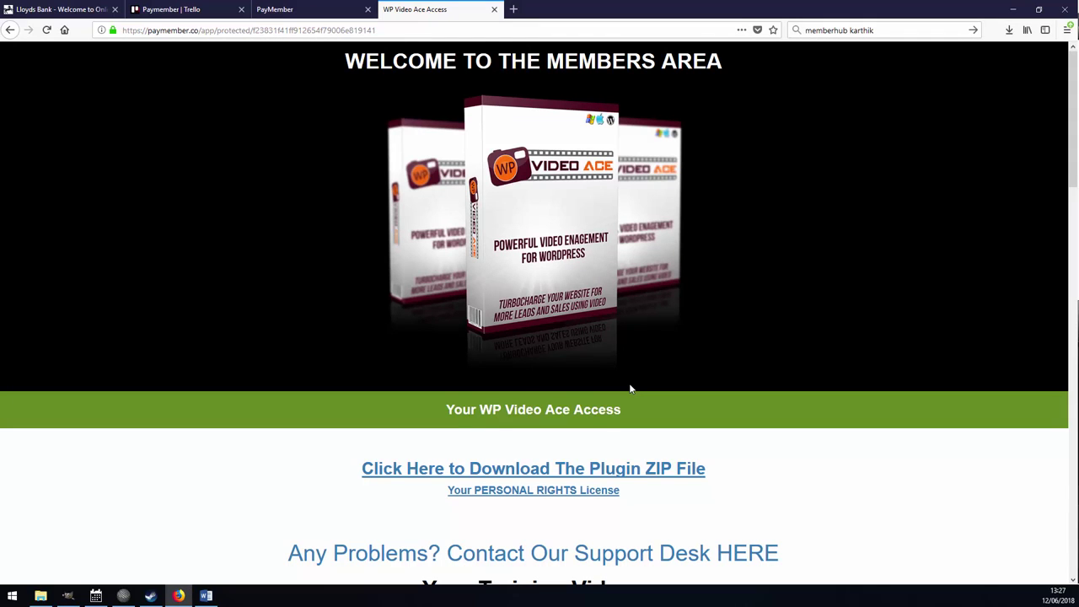
{"action": "left_click", "coordinate": [302, 9]}
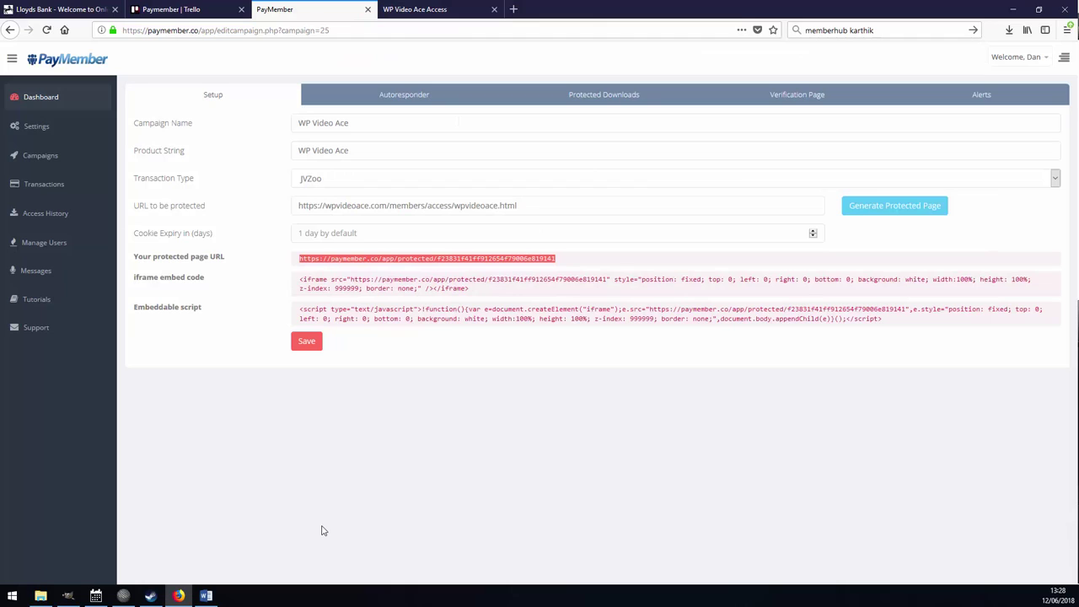
Open the transactions list and examine the product names recorded for the WP Socimate Pro sales
{"action": "left_click", "coordinate": [71, 189]}
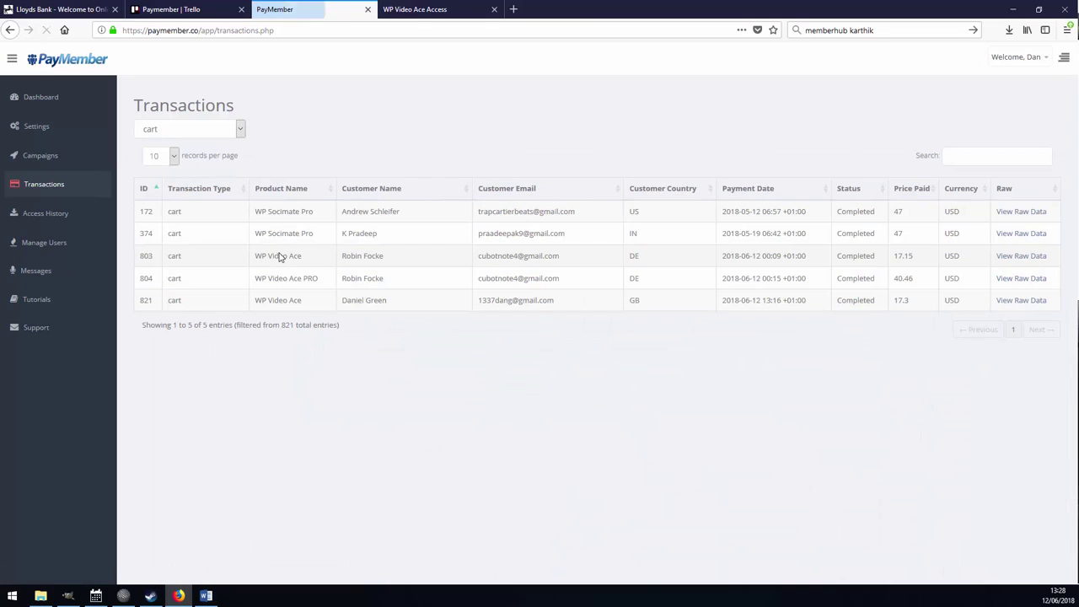
{"action": "triple_click", "coordinate": [265, 212]}
{"action": "triple_click", "coordinate": [319, 233]}
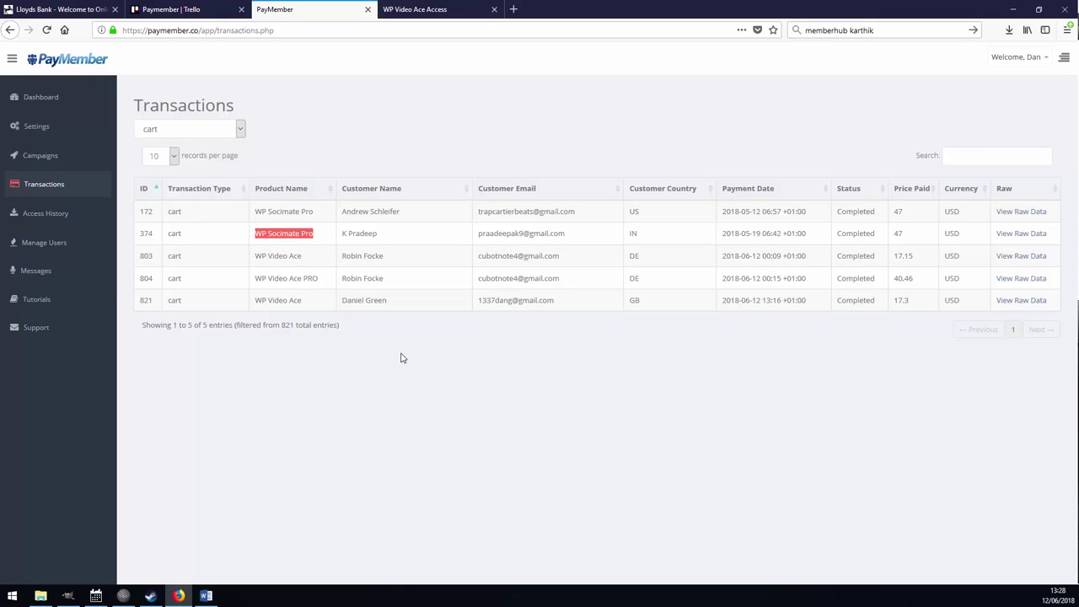
{"action": "left_click", "coordinate": [278, 237]}
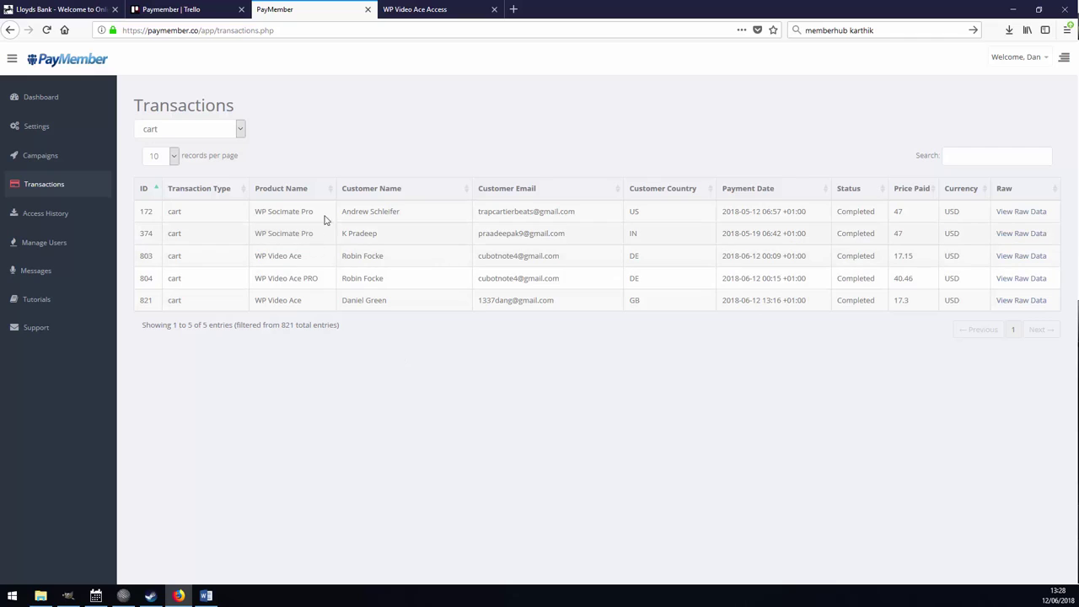
{"action": "triple_click", "coordinate": [321, 213]}
{"action": "left_click", "coordinate": [328, 295]}
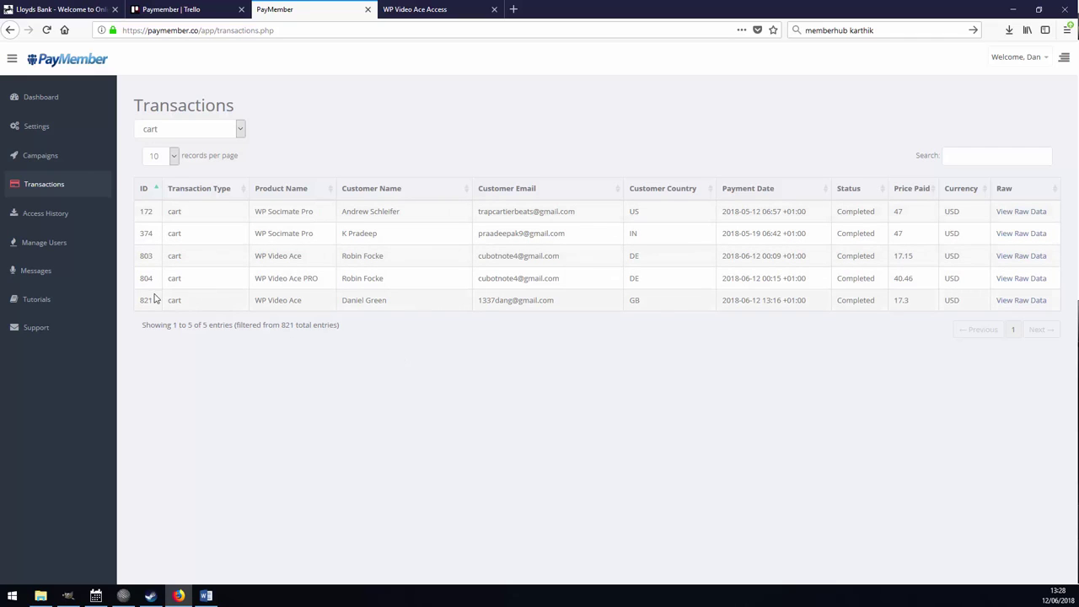
Examine the latest WP Video Ace transaction's product name, customer details and payment data
{"action": "triple_click", "coordinate": [295, 301]}
{"action": "left_click", "coordinate": [397, 301]}
{"action": "triple_click", "coordinate": [377, 301]}
{"action": "left_click_drag", "start_coordinate": [555, 301], "coordinate": [474, 306]}
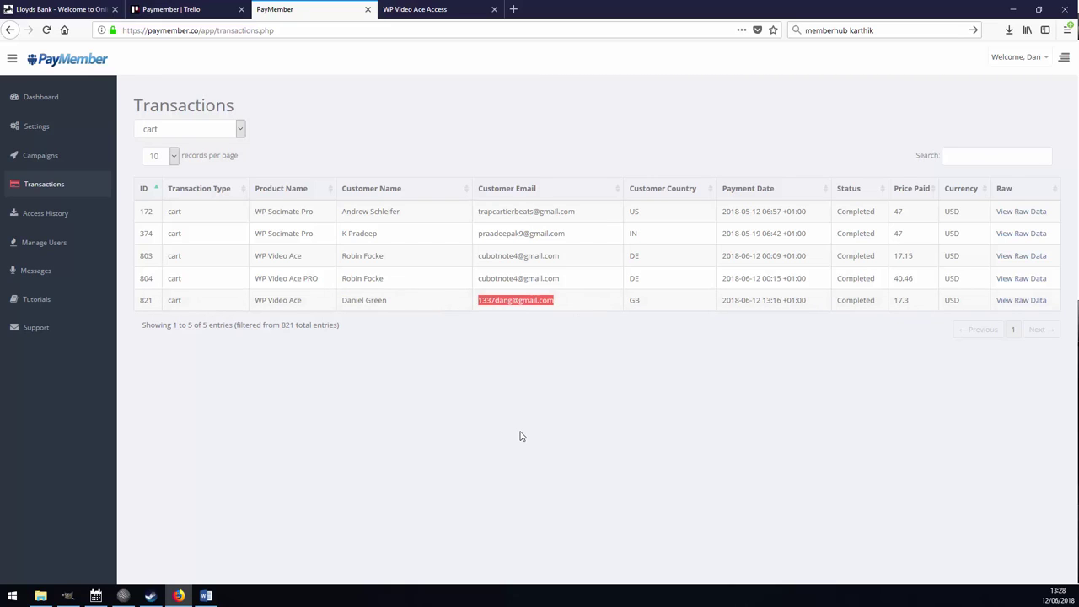
{"action": "left_click_drag", "start_coordinate": [214, 300], "coordinate": [910, 303]}
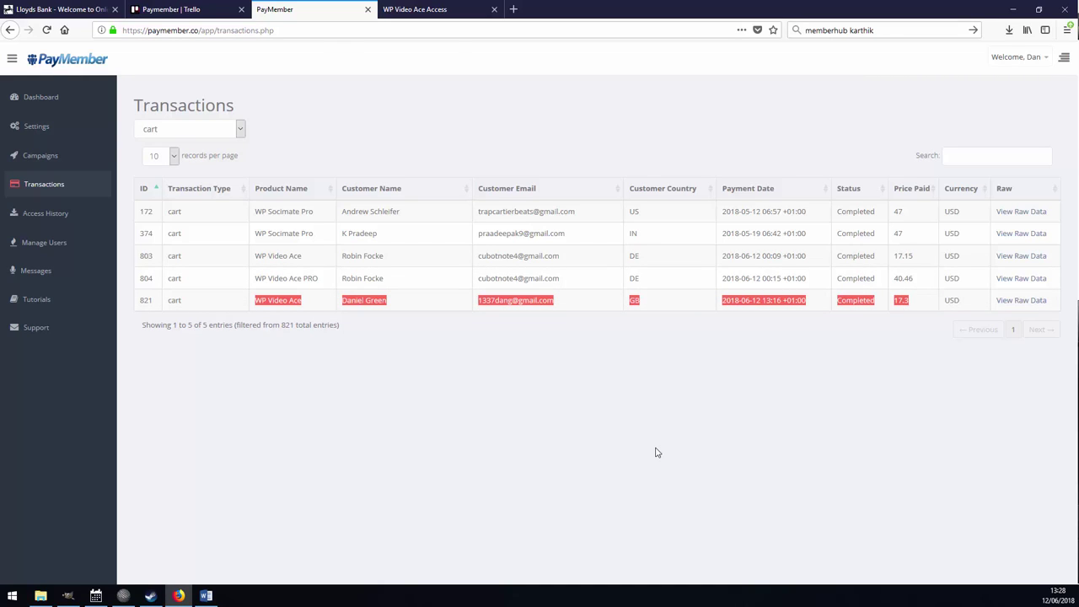
{"action": "left_click", "coordinate": [323, 306]}
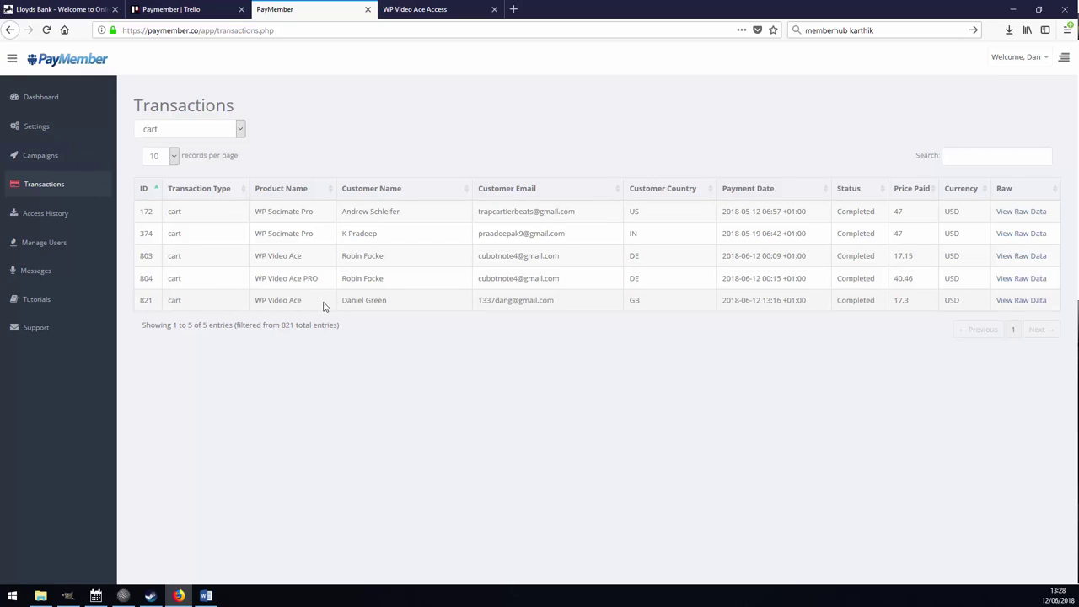
{"action": "left_click_drag", "start_coordinate": [323, 306], "coordinate": [256, 309]}
Check the WP Video Ace campaign's product string against the product name in the transactions list
{"action": "left_click", "coordinate": [32, 156]}
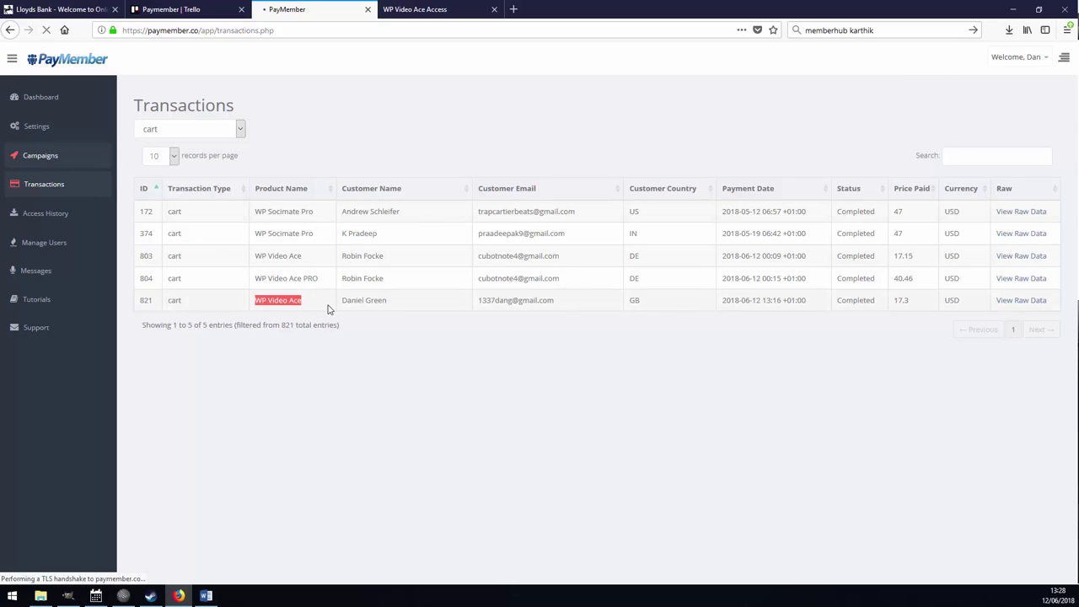
{"action": "left_click", "coordinate": [632, 199]}
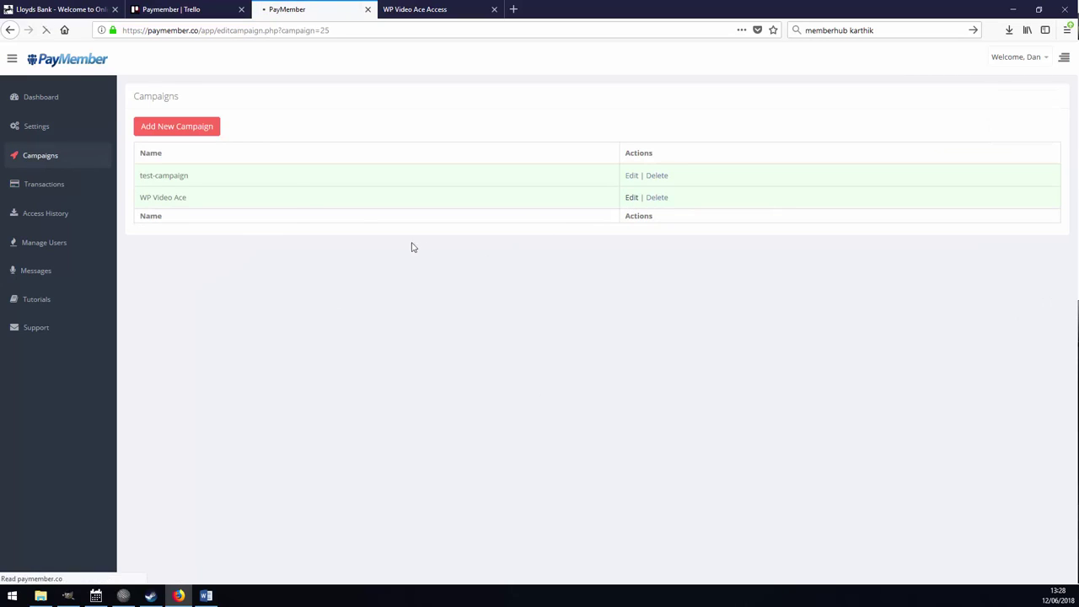
{"action": "left_click_drag", "start_coordinate": [349, 150], "coordinate": [247, 151]}
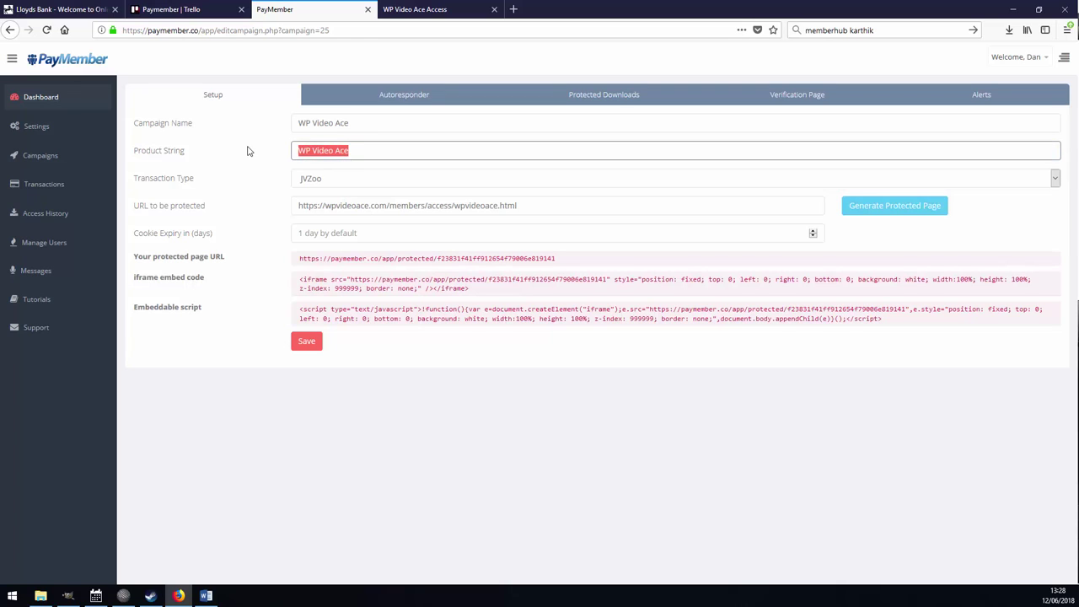
{"action": "left_click", "coordinate": [34, 184]}
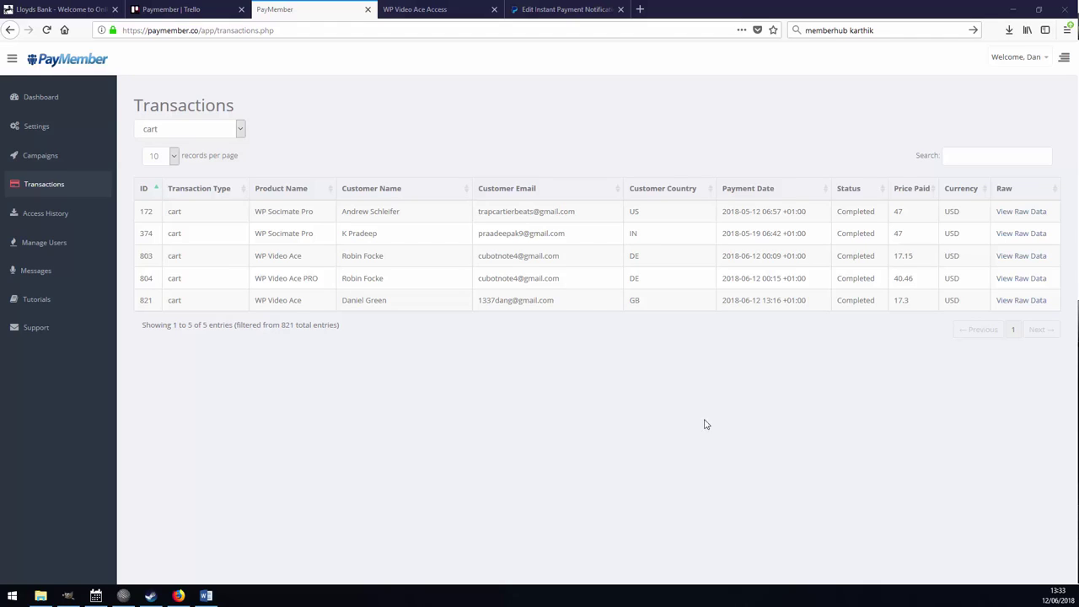
Copy the PayPal IPN listener URL from PayMember's PayPal integration settings
{"action": "left_click", "coordinate": [35, 126]}
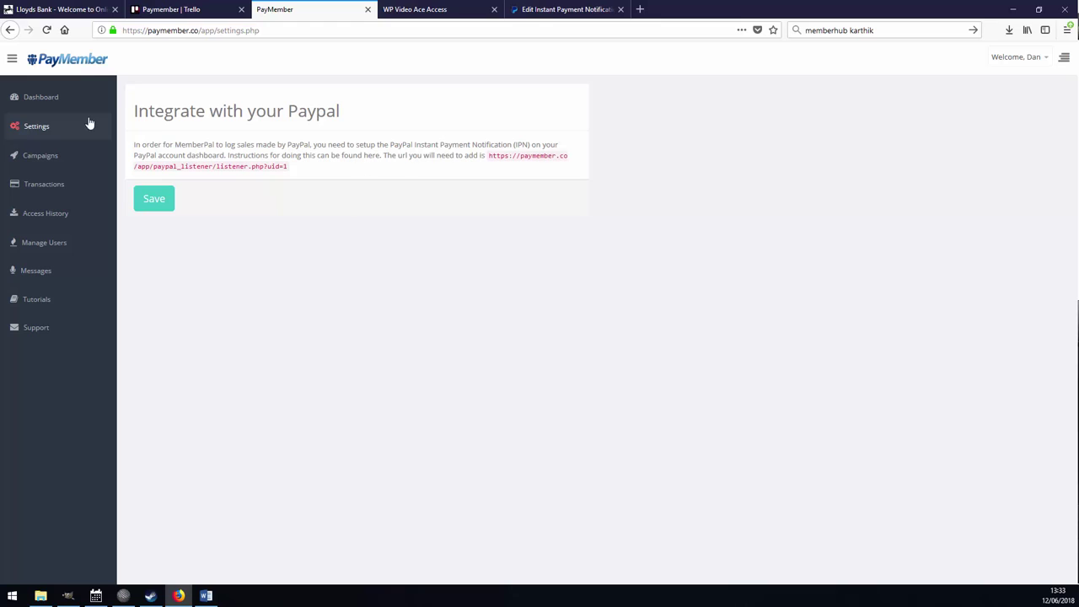
{"action": "left_click_drag", "start_coordinate": [489, 156], "coordinate": [286, 166]}
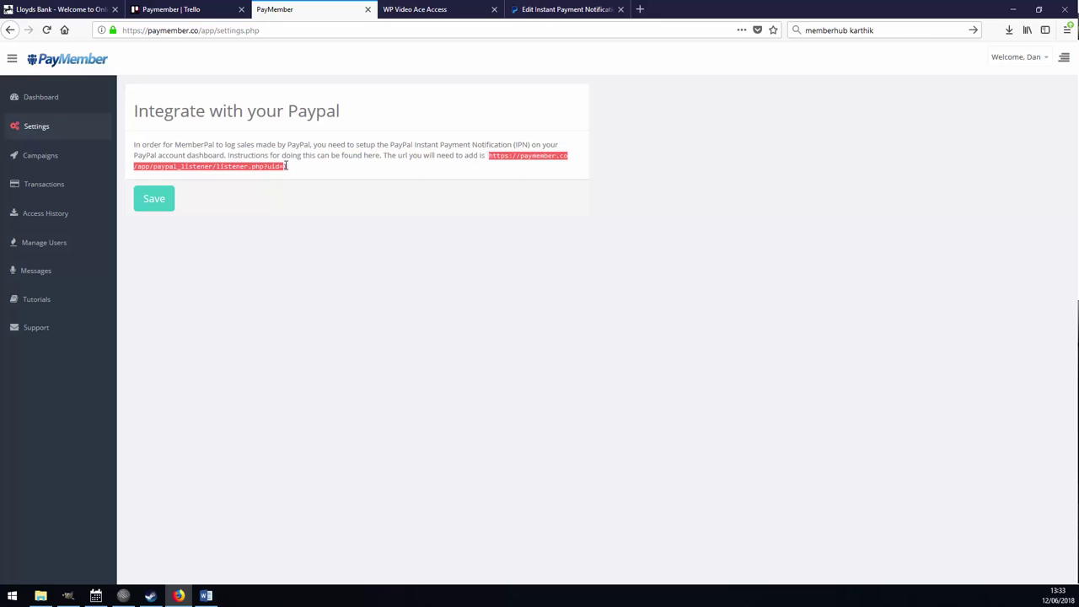
{"action": "left_click", "coordinate": [287, 167]}
{"action": "left_click", "coordinate": [489, 159]}
{"action": "right_click", "coordinate": [494, 158]}
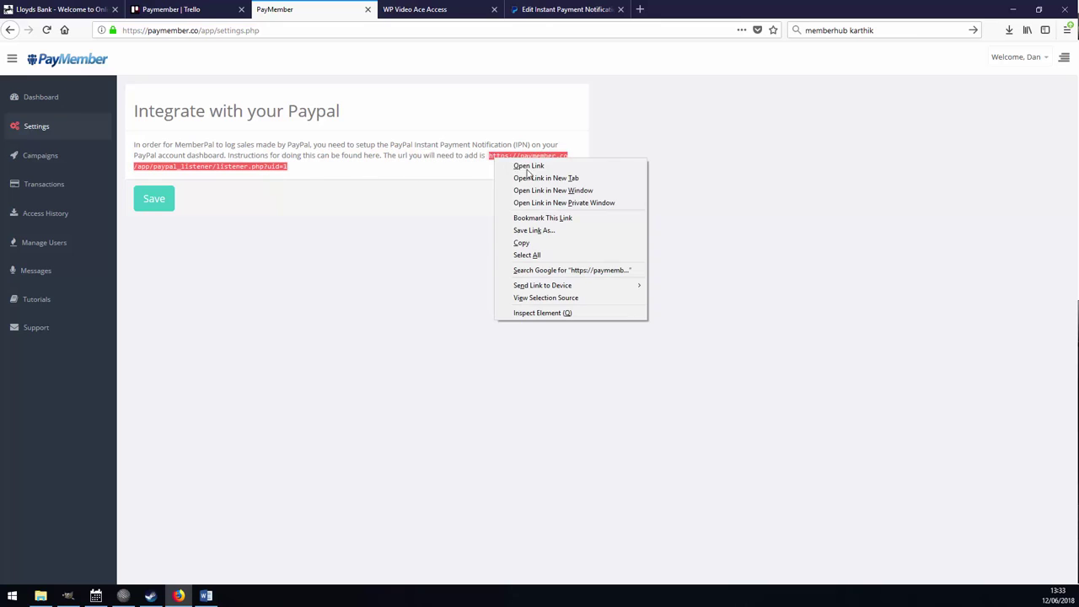
{"action": "left_click", "coordinate": [548, 242]}
Switch to PayPal's IPN settings, paste the listener URL as the notification URL, enable receiving IPN messages, and save
{"action": "left_click", "coordinate": [556, 9]}
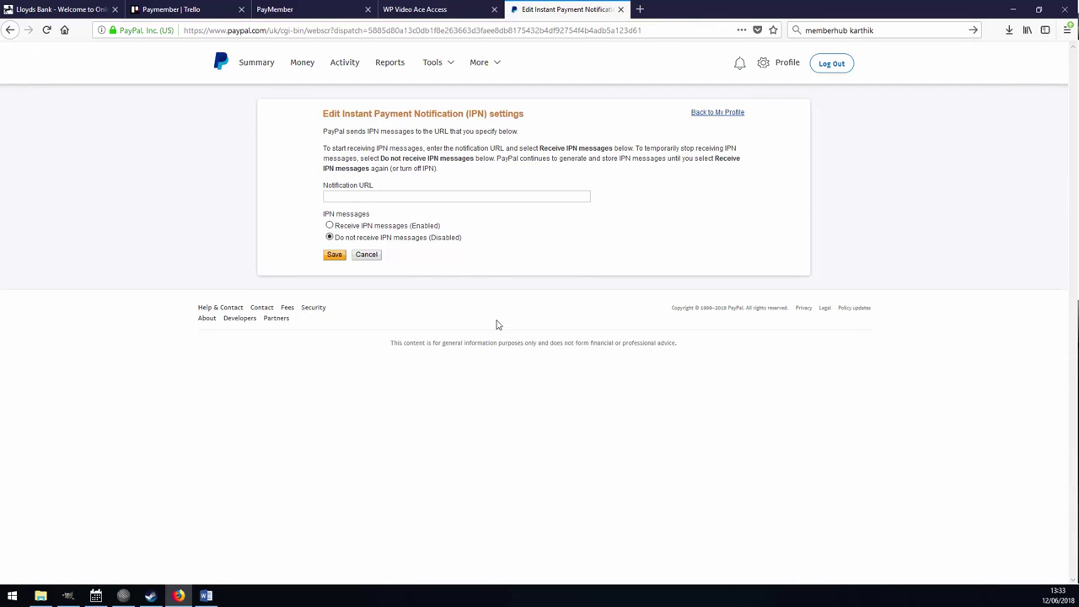
{"action": "right_click", "coordinate": [388, 199]}
{"action": "left_click", "coordinate": [436, 251]}
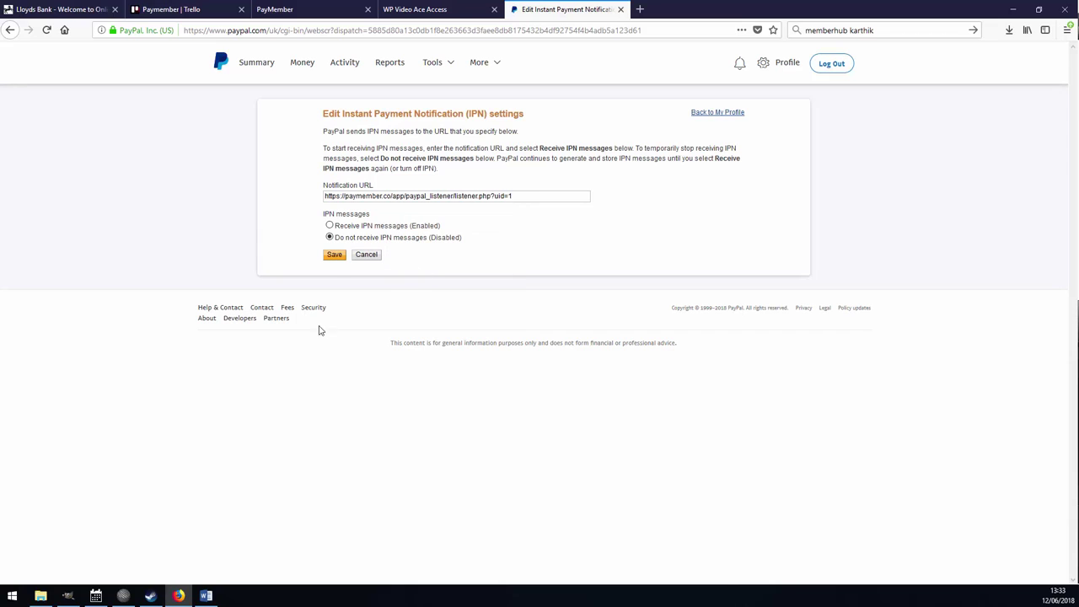
{"action": "left_click", "coordinate": [329, 226]}
{"action": "left_click", "coordinate": [335, 255]}
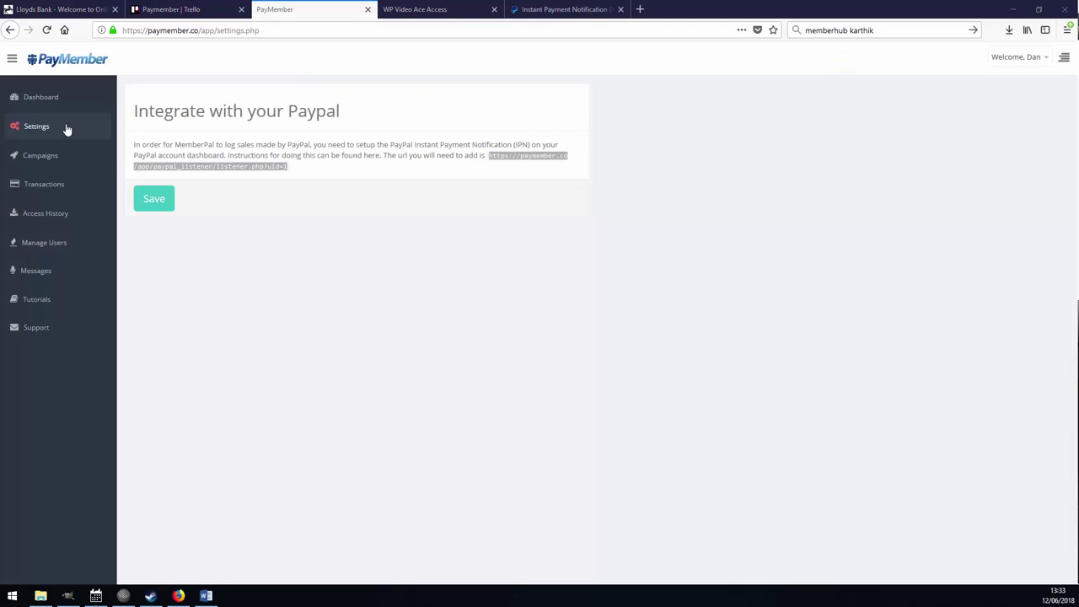
Open the WP Video Ace campaign in PayMember, review its autoresponder integrations, and bring up its protected downloads settings
{"action": "left_click", "coordinate": [62, 155]}
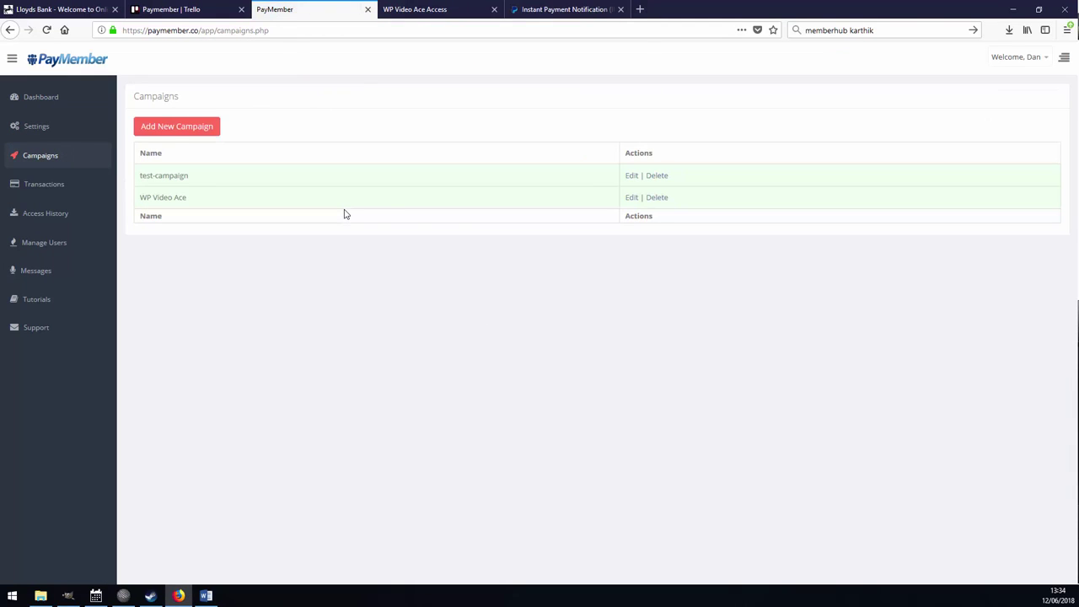
{"action": "left_click", "coordinate": [631, 199]}
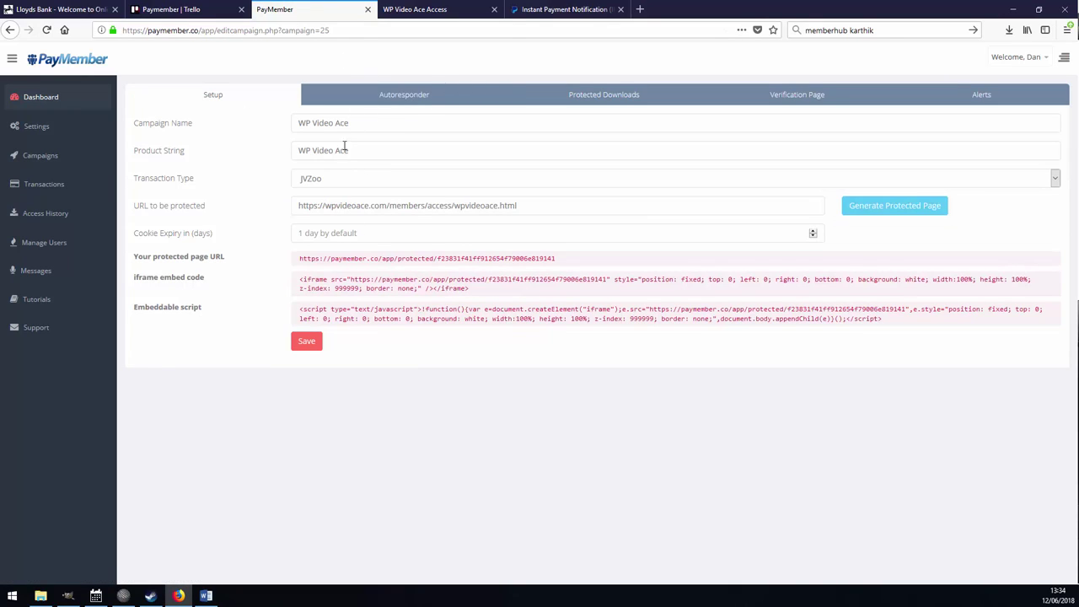
{"action": "left_click", "coordinate": [408, 96]}
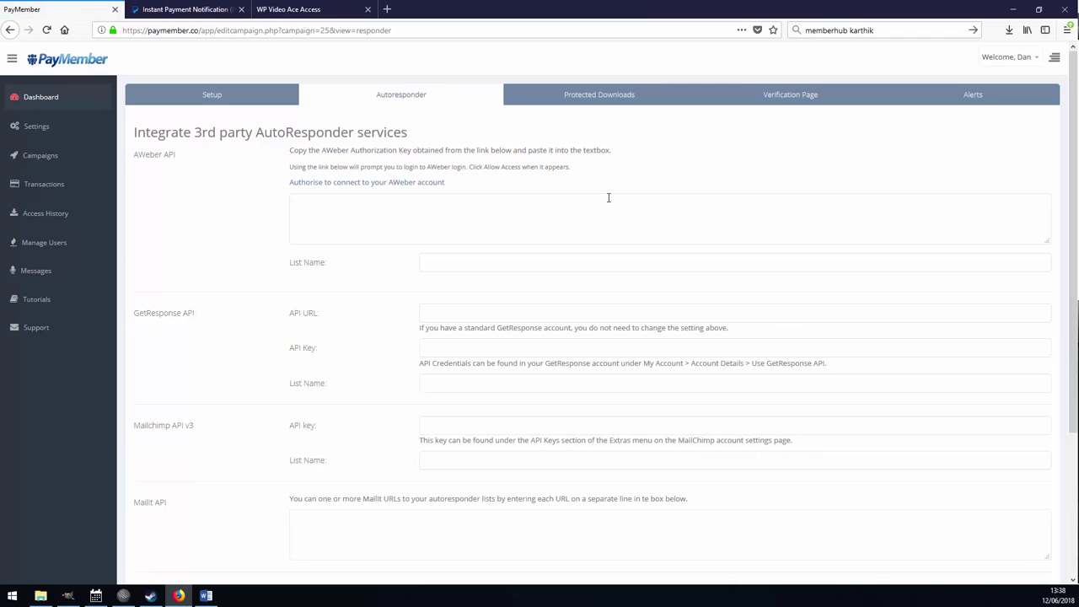
{"action": "left_click", "coordinate": [594, 102]}
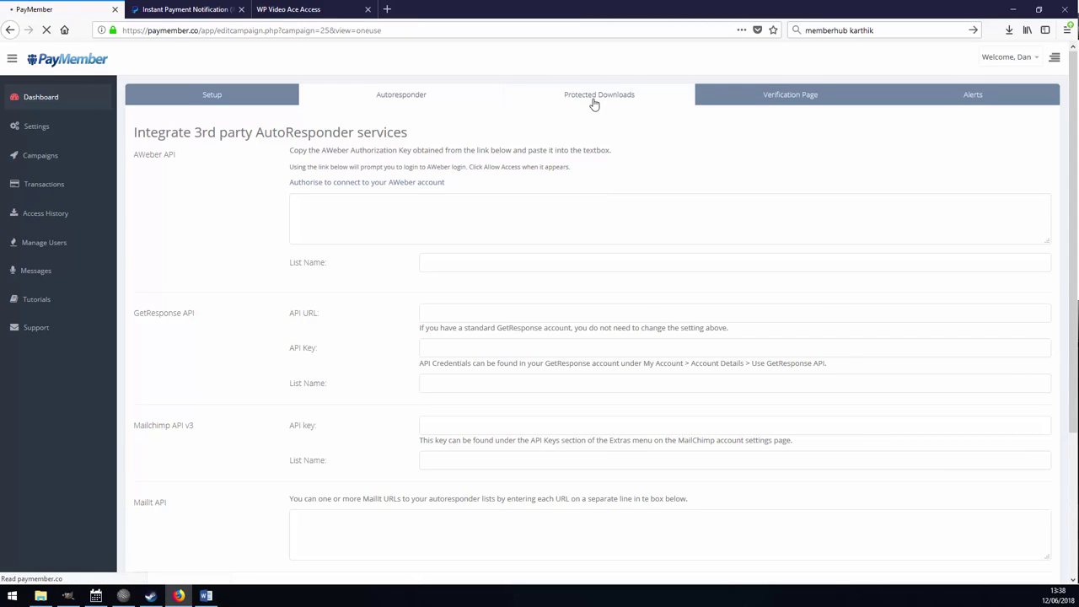
Copy the plugin ZIP file's download link from the WP Video Ace members page
{"action": "left_click", "coordinate": [295, 10]}
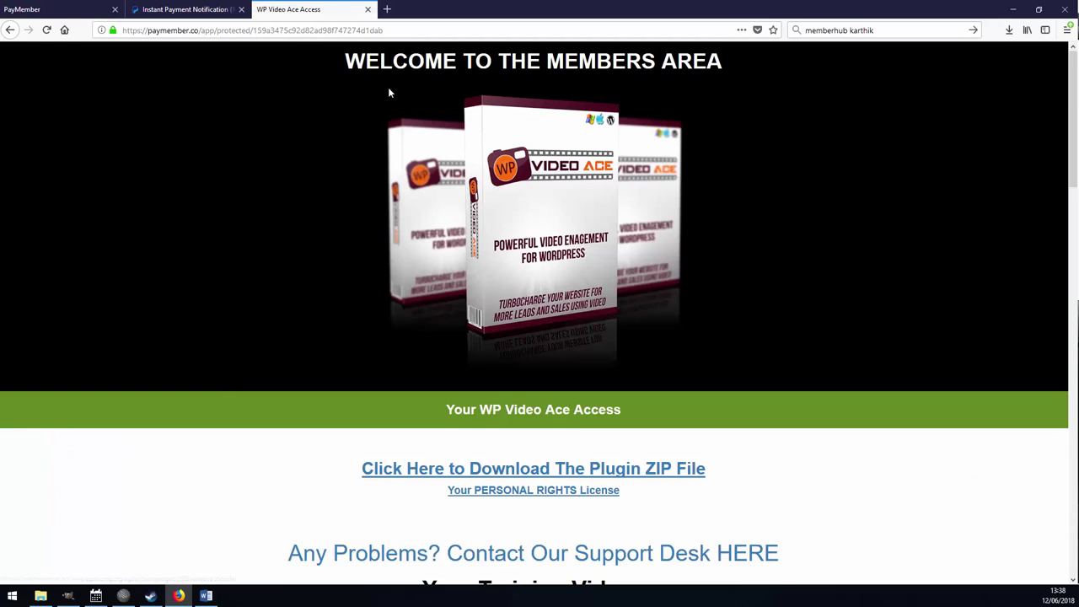
{"action": "scroll", "coordinate": [417, 284], "scroll_direction": "down", "scroll_amount": 2}
{"action": "scroll", "coordinate": [321, 377], "scroll_direction": "up", "scroll_amount": 2}
{"action": "right_click", "coordinate": [409, 479]}
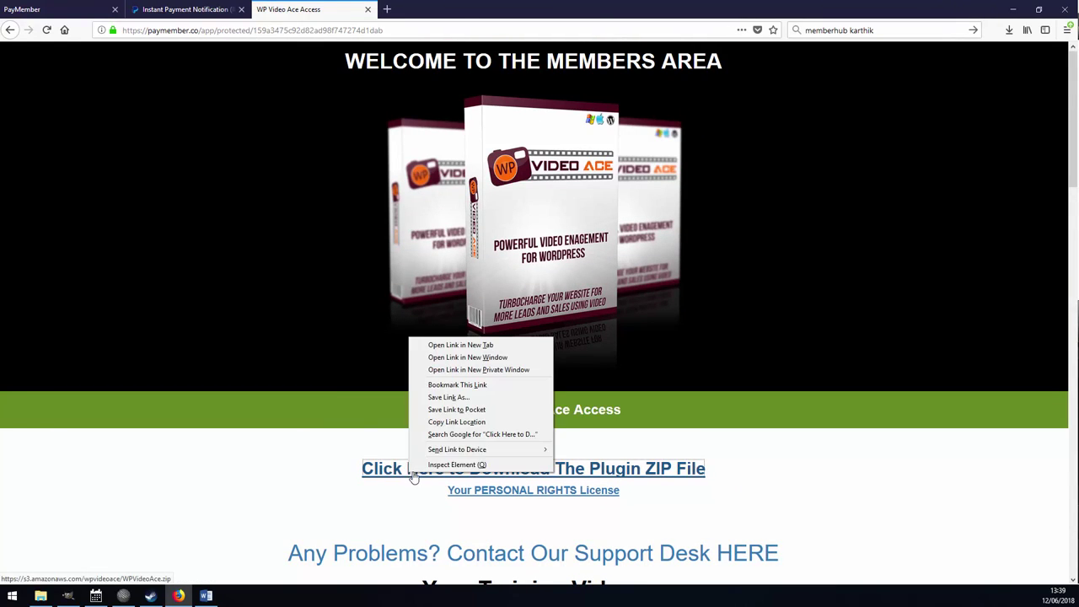
{"action": "left_click", "coordinate": [460, 421]}
Test the copied ZIP link directly in a new tab, dismiss the download prompts, and revisit the members page's download link
{"action": "left_click", "coordinate": [388, 10]}
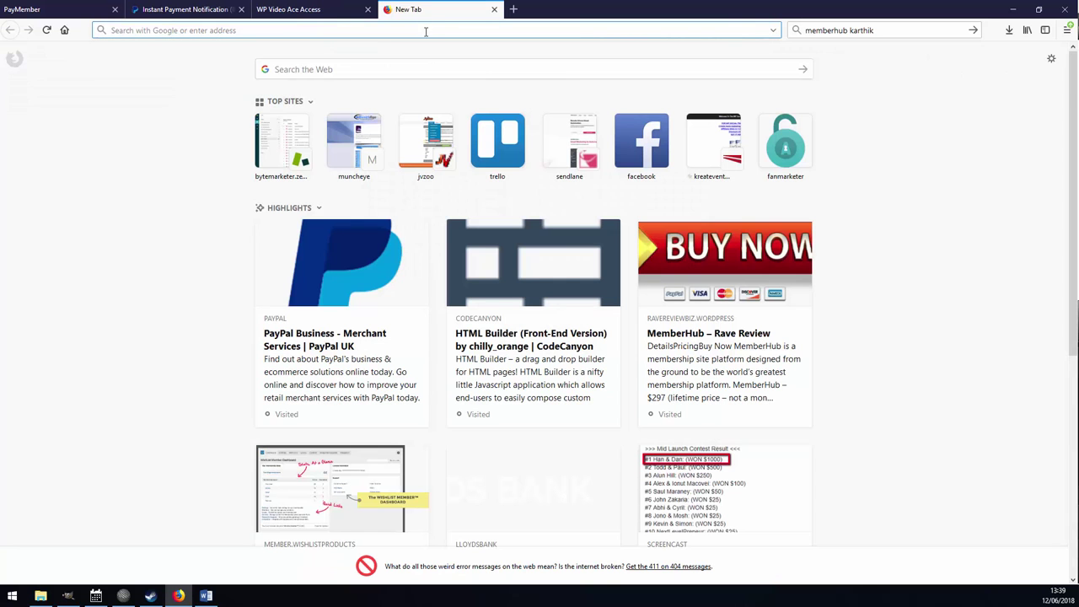
{"action": "key", "text": "ctrl+v"}
{"action": "key", "text": "Return"}
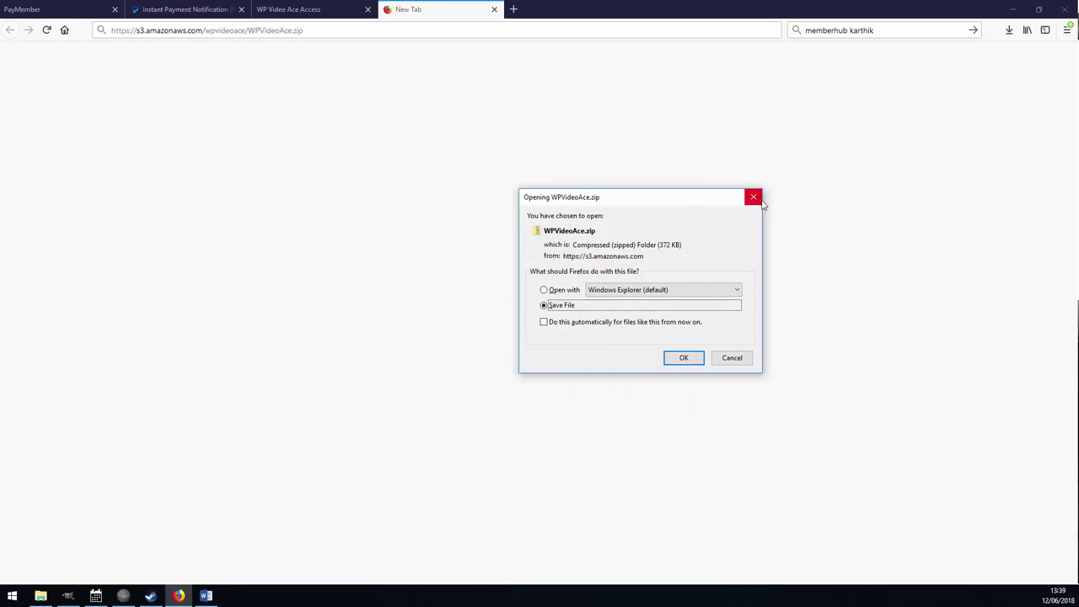
{"action": "left_click", "coordinate": [760, 201]}
{"action": "left_click", "coordinate": [333, 31]}
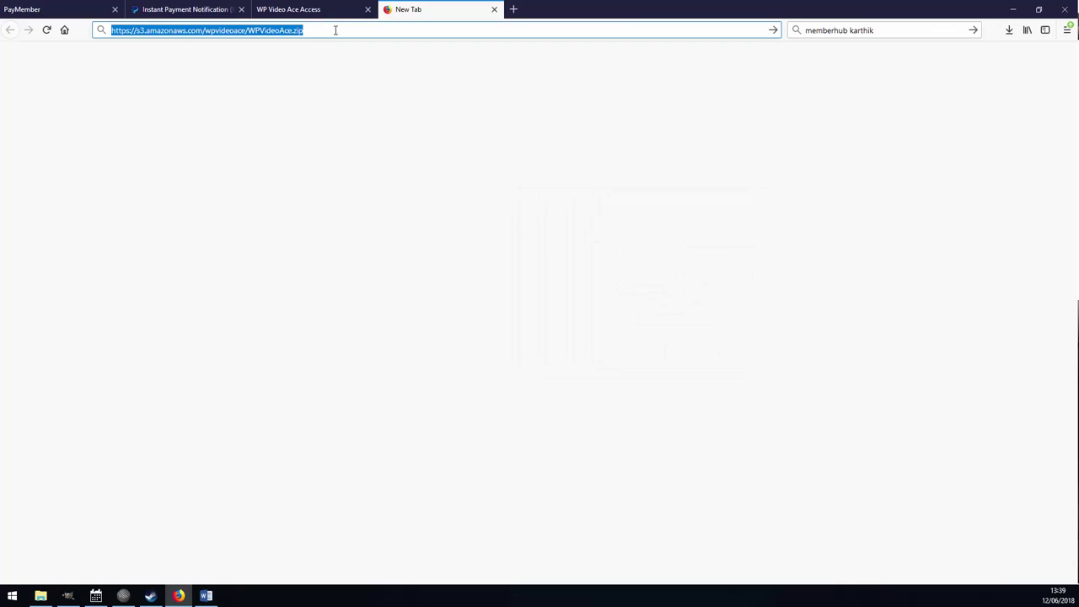
{"action": "key", "text": "Return"}
{"action": "left_click", "coordinate": [752, 198]}
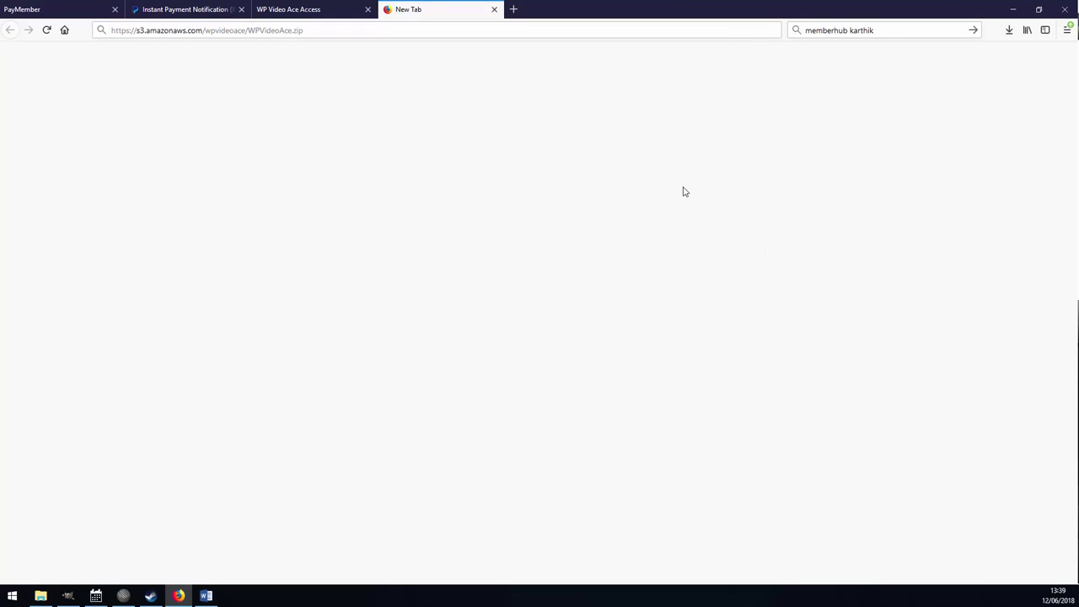
{"action": "left_click", "coordinate": [306, 10]}
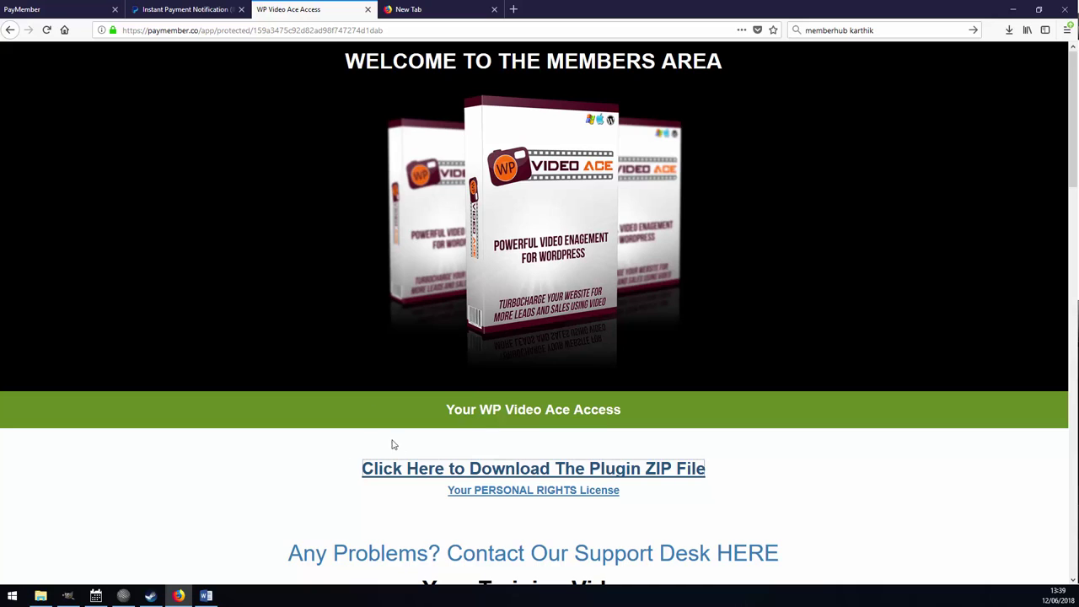
{"action": "left_click", "coordinate": [439, 468]}
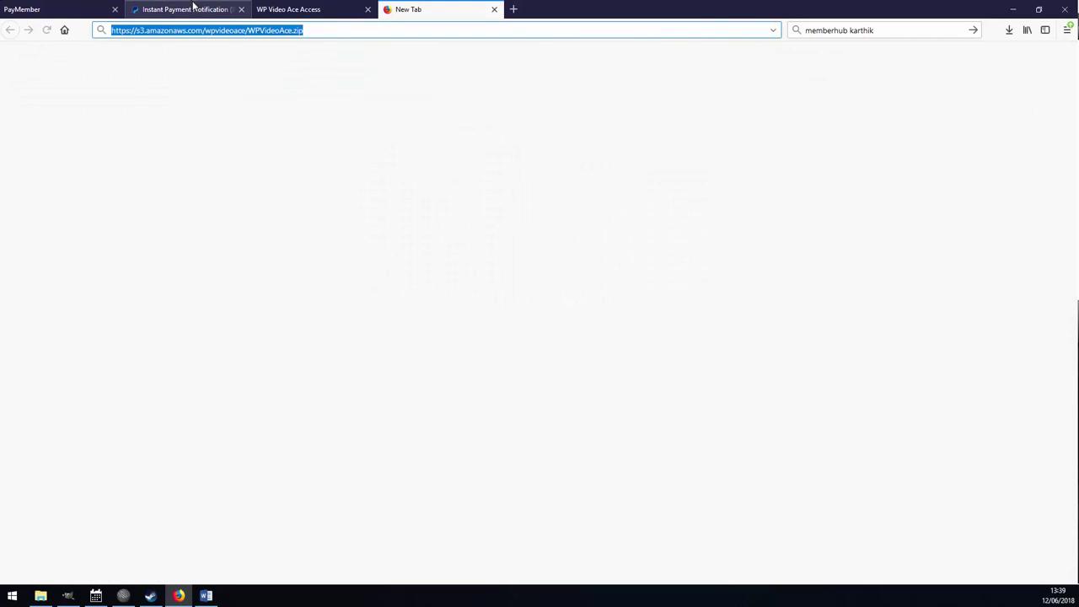
{"action": "left_click", "coordinate": [101, 9]}
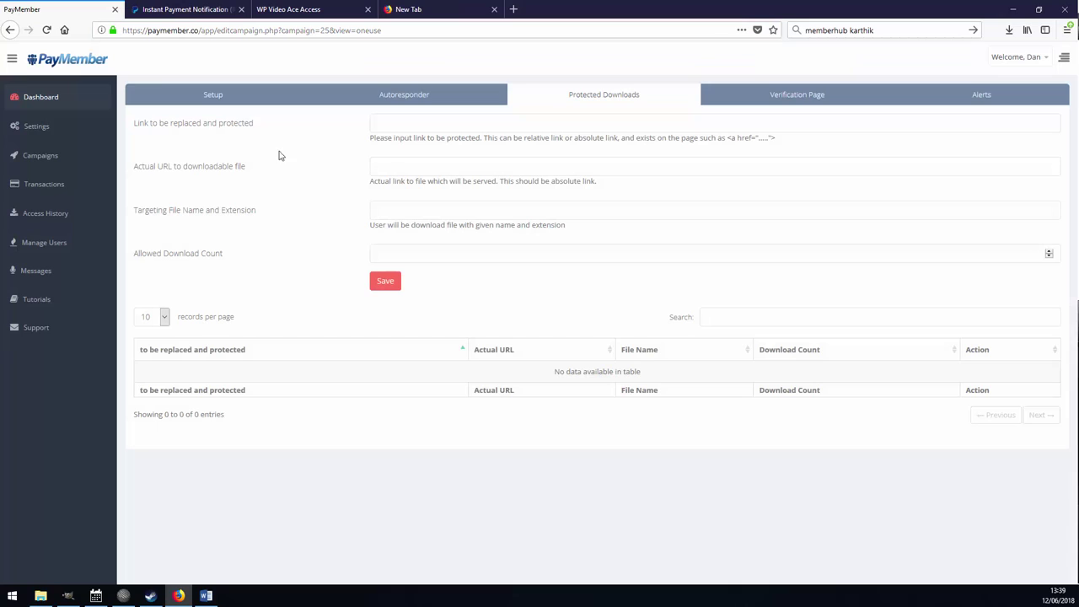
{"action": "left_click", "coordinate": [386, 126]}
{"action": "key", "text": "ctrl+v"}
{"action": "left_click", "coordinate": [392, 167]}
{"action": "key", "text": "ctrl+v"}
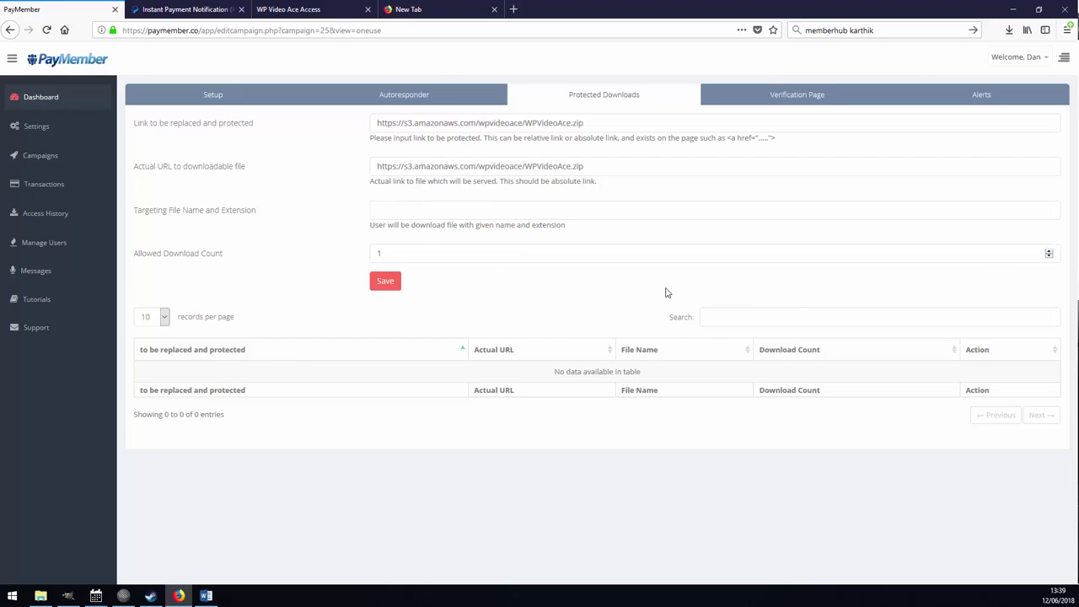
{"action": "left_click", "coordinate": [394, 287]}
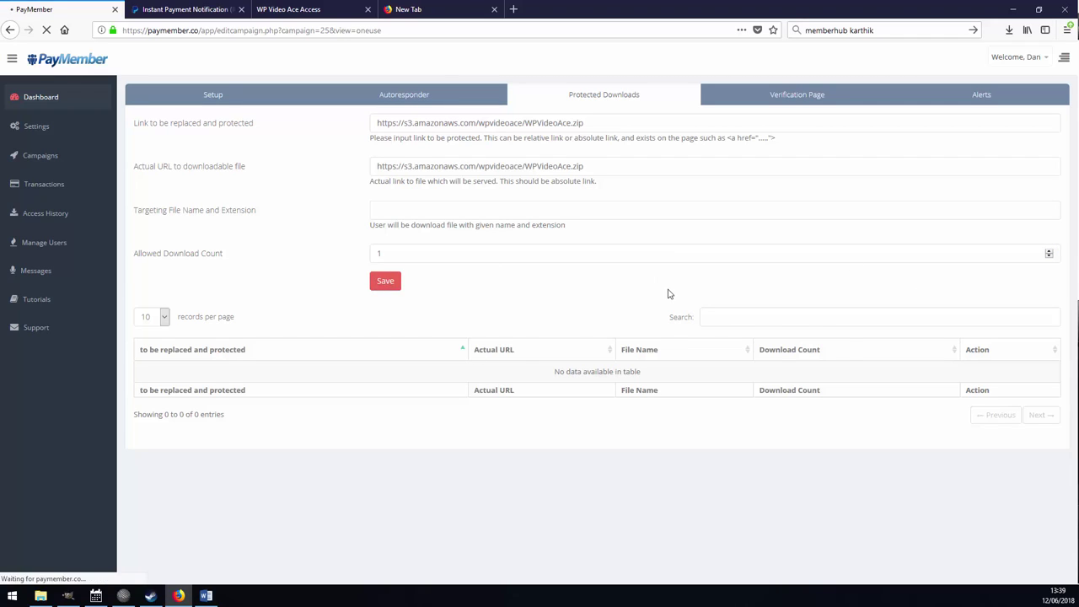
Save the campaign setup, regenerate the protected page, and copy its new protected page URL
{"action": "left_click", "coordinate": [230, 97]}
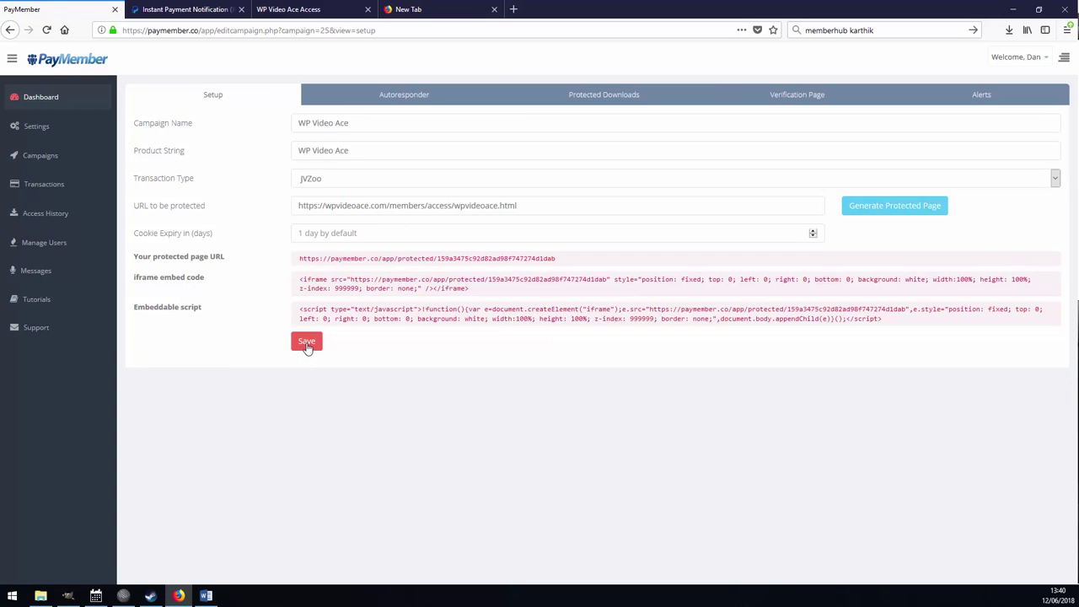
{"action": "left_click", "coordinate": [307, 342]}
{"action": "left_click", "coordinate": [919, 204]}
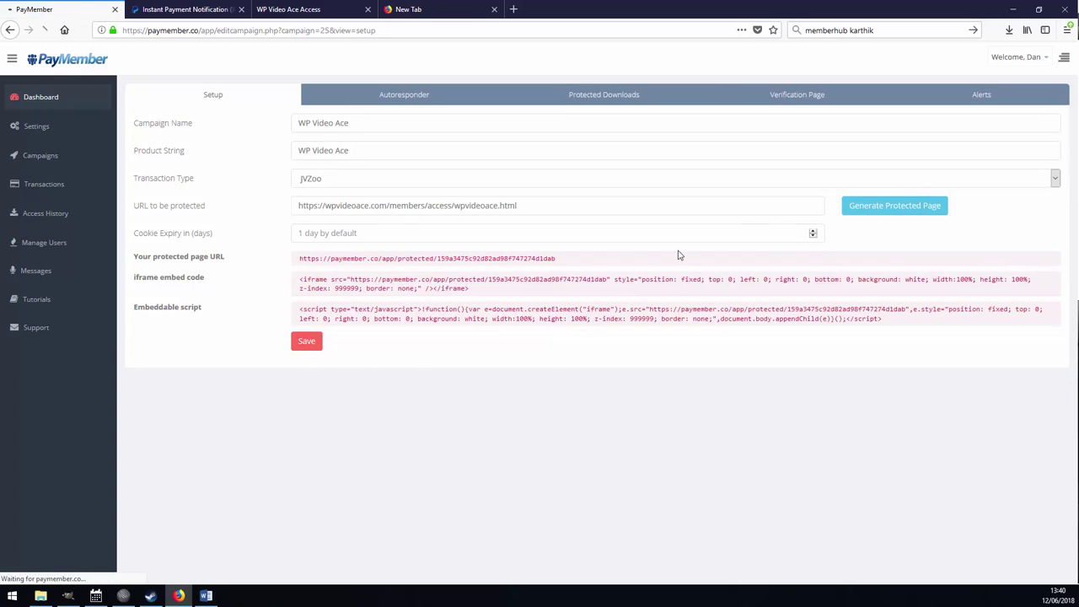
{"action": "left_click_drag", "start_coordinate": [558, 259], "coordinate": [288, 272]}
{"action": "key", "text": "ctrl+c"}
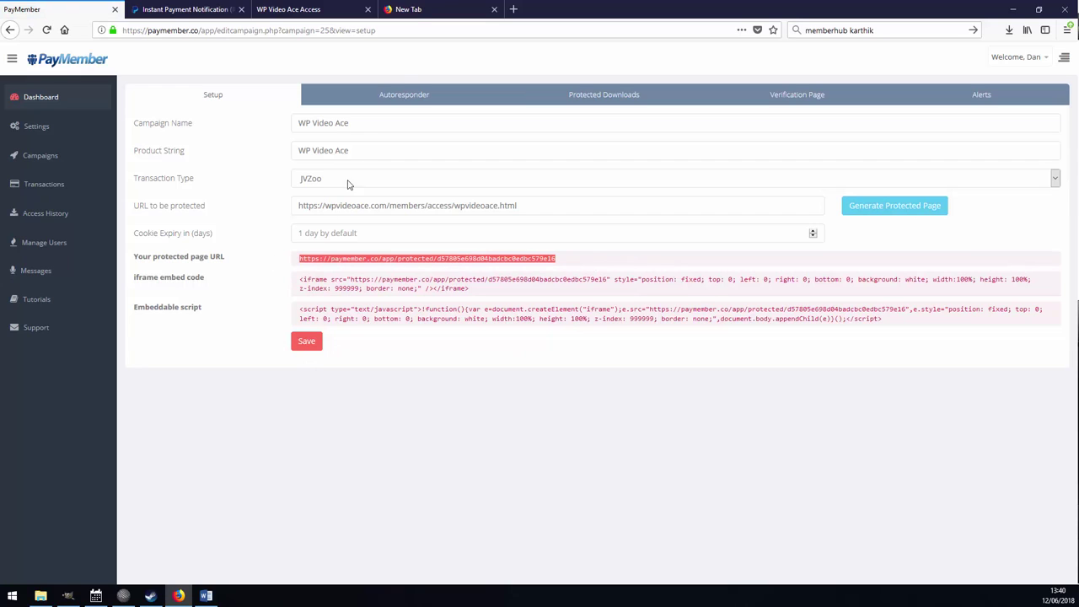
Load the copied protected page URL and copy the plugin ZIP file's protected download link from the members page
{"action": "left_click", "coordinate": [295, 9]}
{"action": "left_click", "coordinate": [355, 31]}
{"action": "key", "text": "ctrl+v"}
{"action": "key", "text": "Return"}
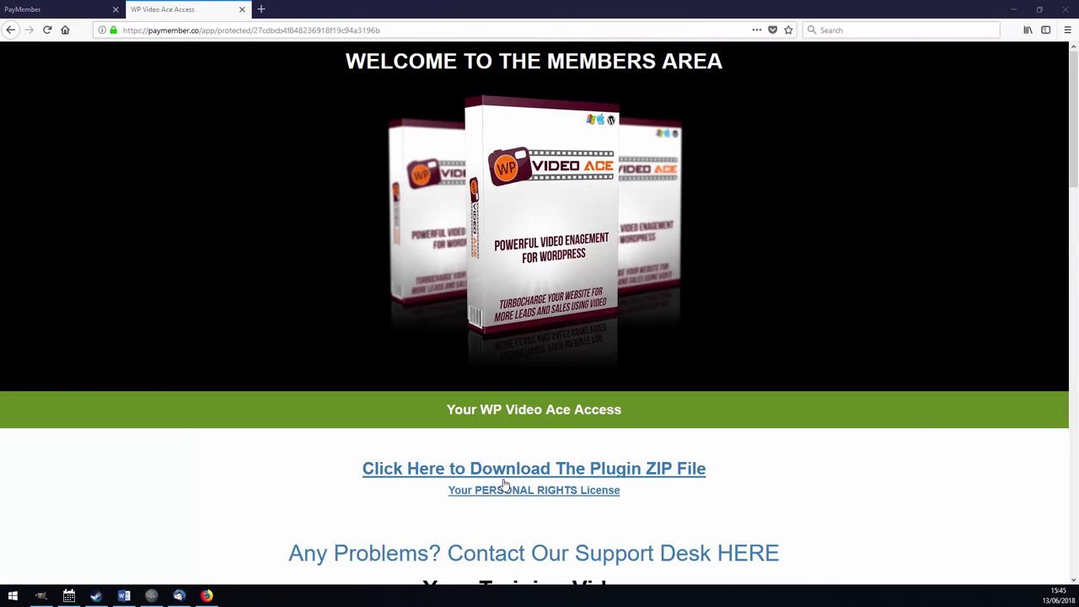
{"action": "right_click", "coordinate": [500, 476]}
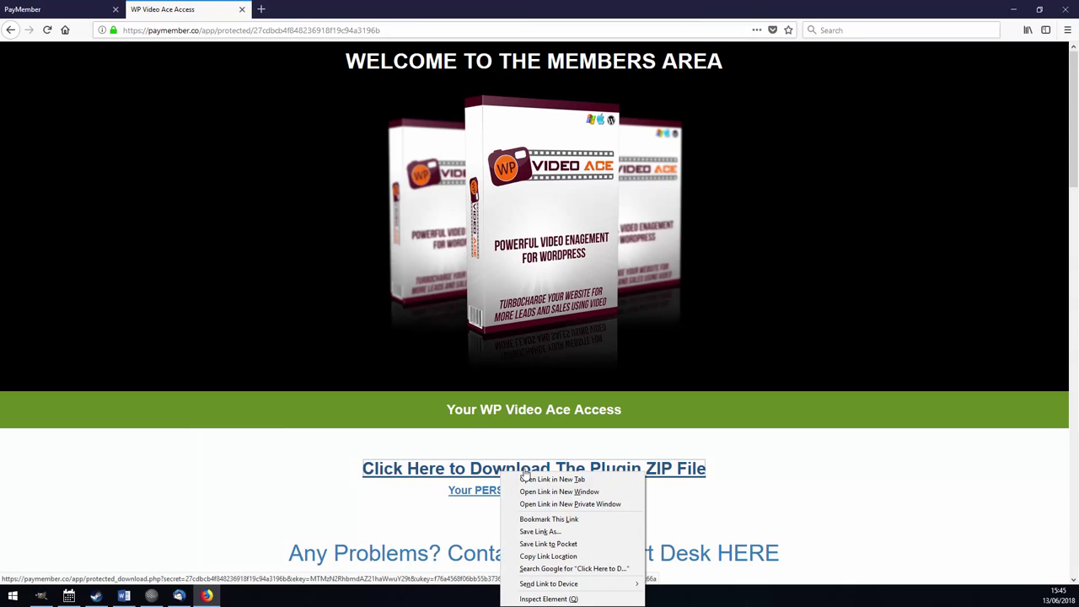
{"action": "left_click", "coordinate": [548, 556]}
Open the copied protected download link in a new tab and save WPVideoAce.zip to the paymember folder
{"action": "left_click", "coordinate": [260, 9]}
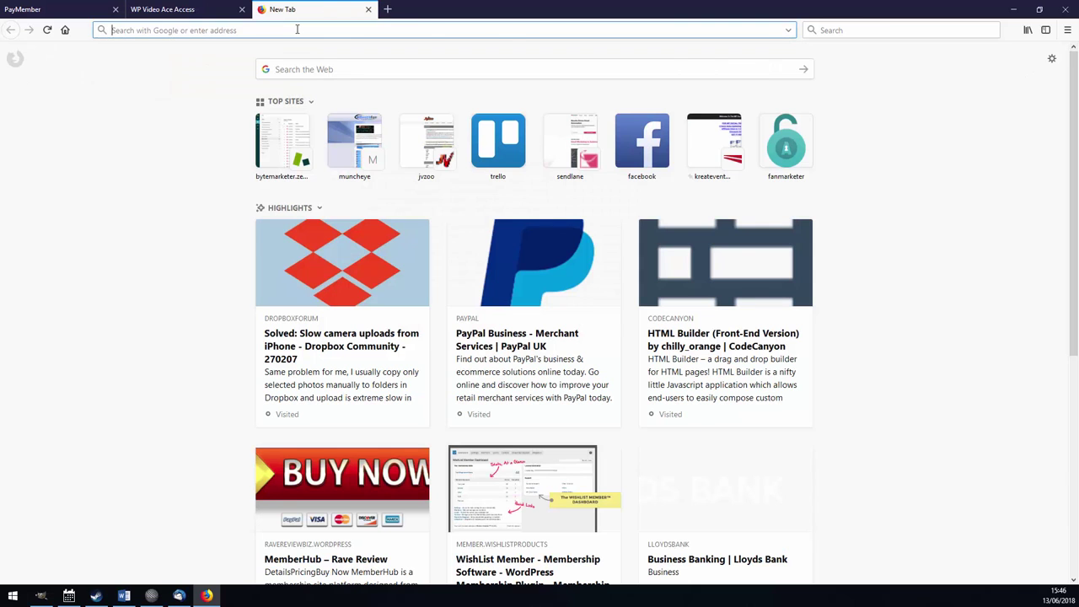
{"action": "key", "text": "ctrl+v"}
{"action": "triple_click", "coordinate": [450, 32]}
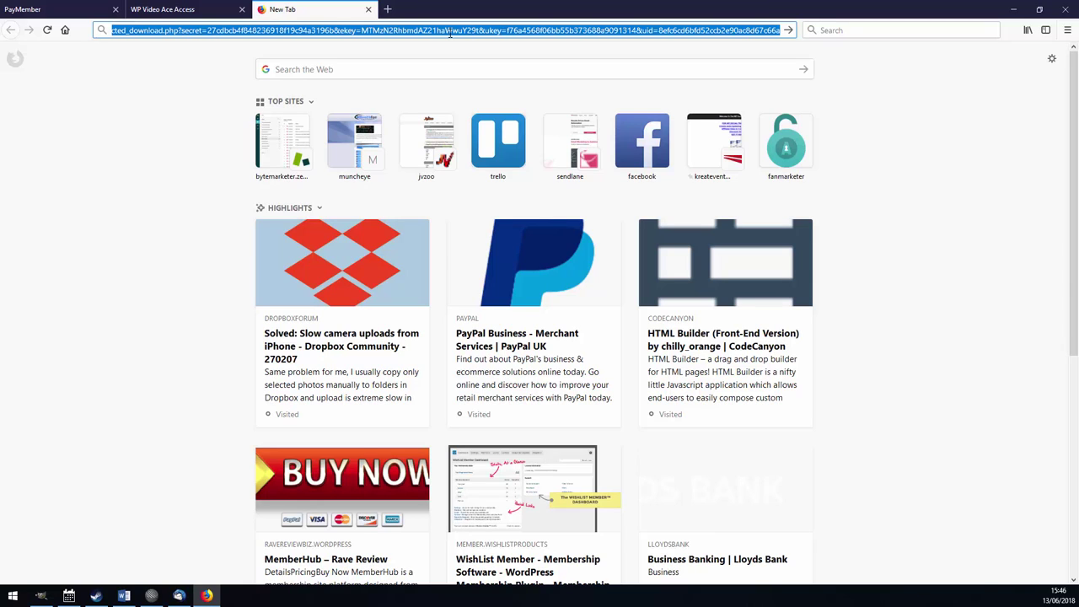
{"action": "key", "text": "Return"}
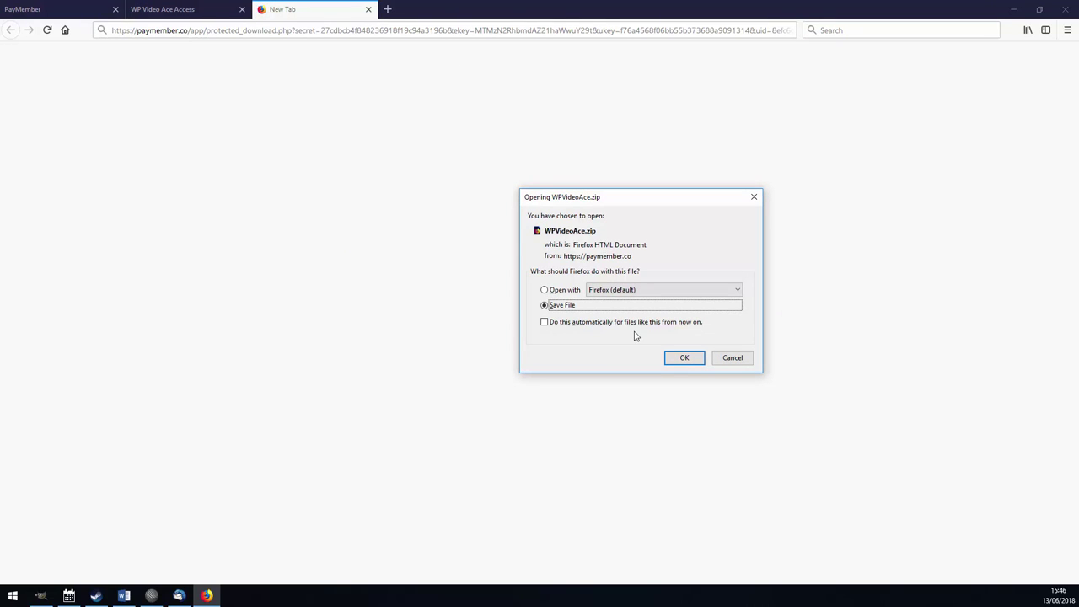
{"action": "left_click", "coordinate": [684, 358]}
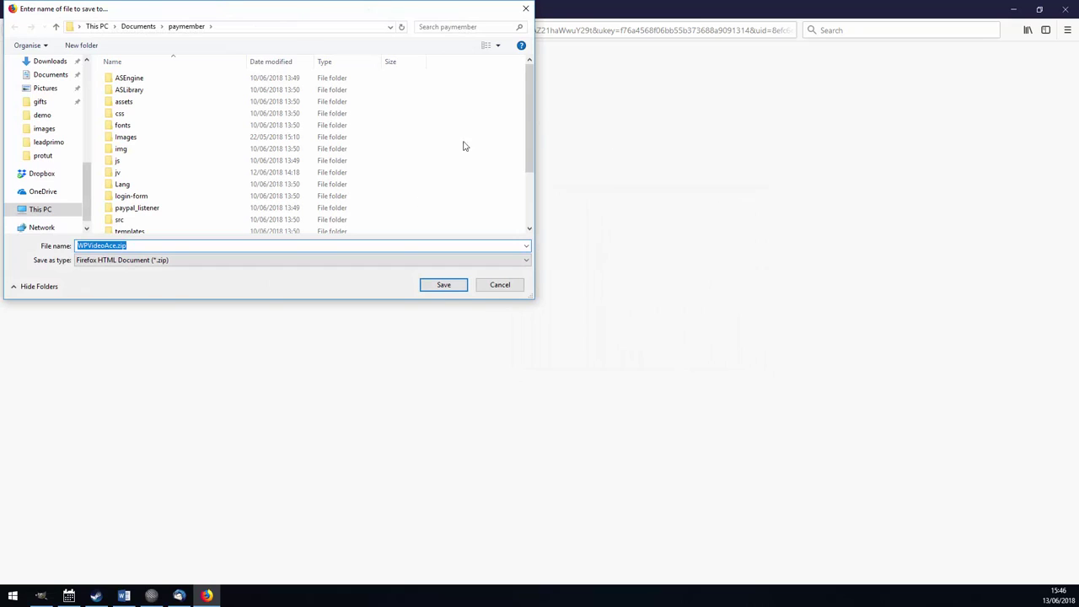
{"action": "left_click", "coordinate": [442, 285]}
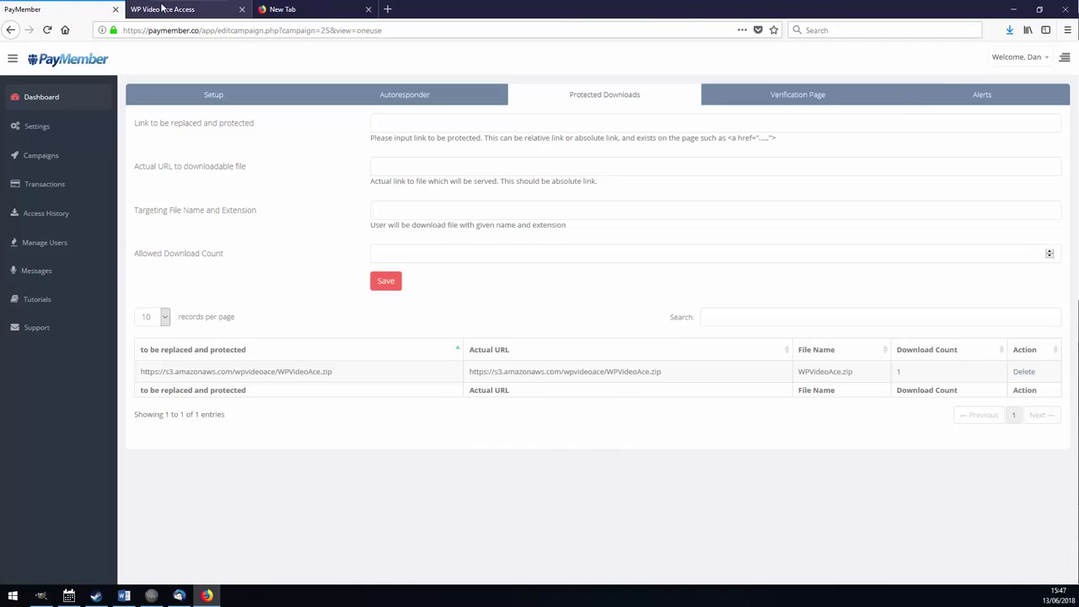
Reload the protected members page, copy its plugin ZIP link again, and paste it as the address in the download tab
{"action": "left_click", "coordinate": [162, 9]}
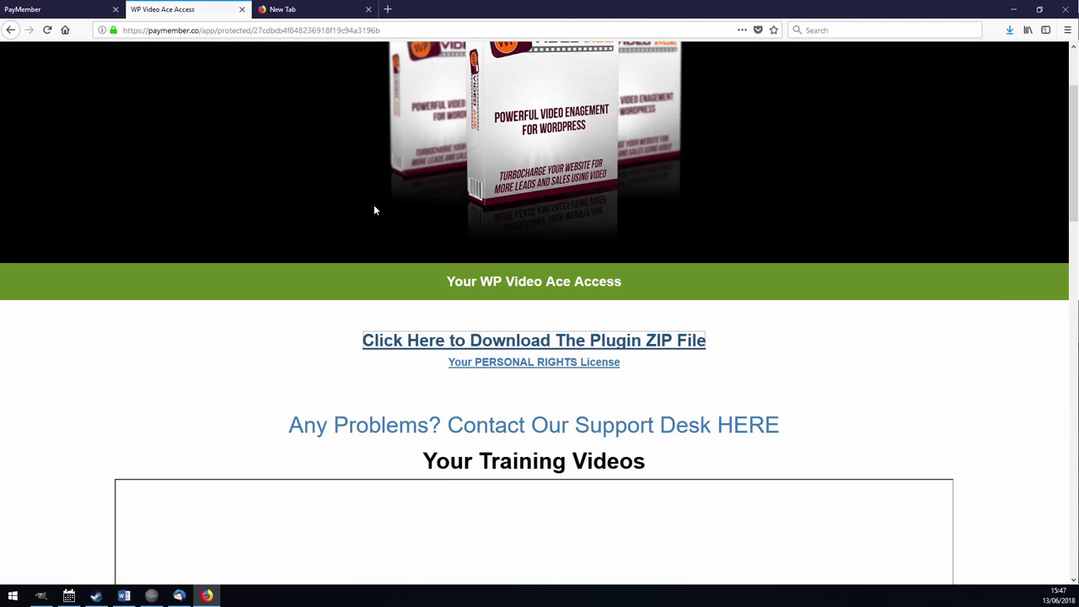
{"action": "left_click", "coordinate": [47, 29]}
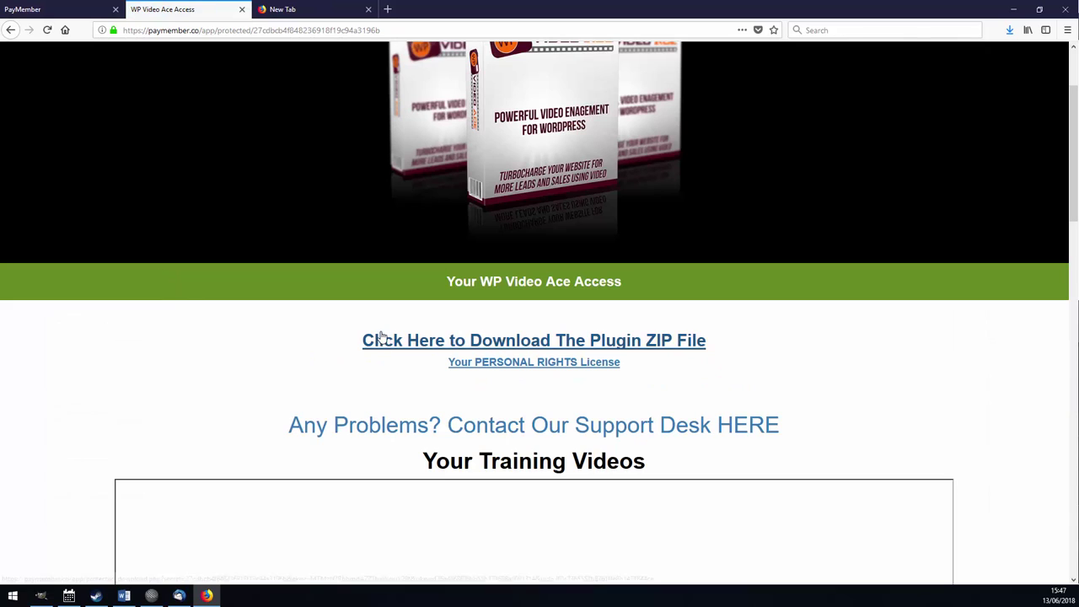
{"action": "right_click", "coordinate": [381, 346]}
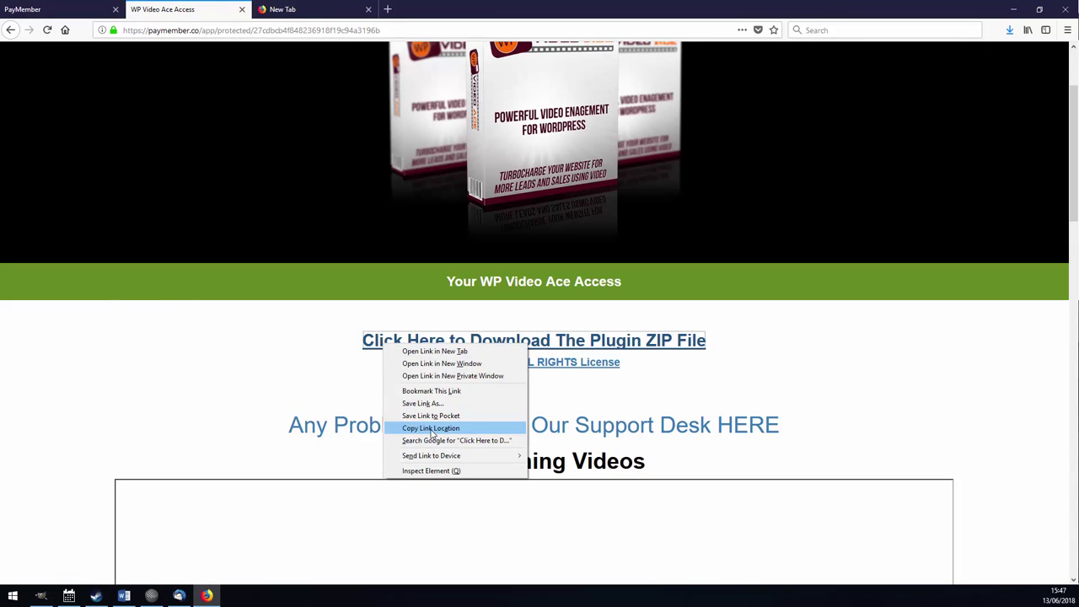
{"action": "left_click", "coordinate": [429, 426]}
{"action": "left_click", "coordinate": [314, 10]}
{"action": "key", "text": "ctrl+v"}
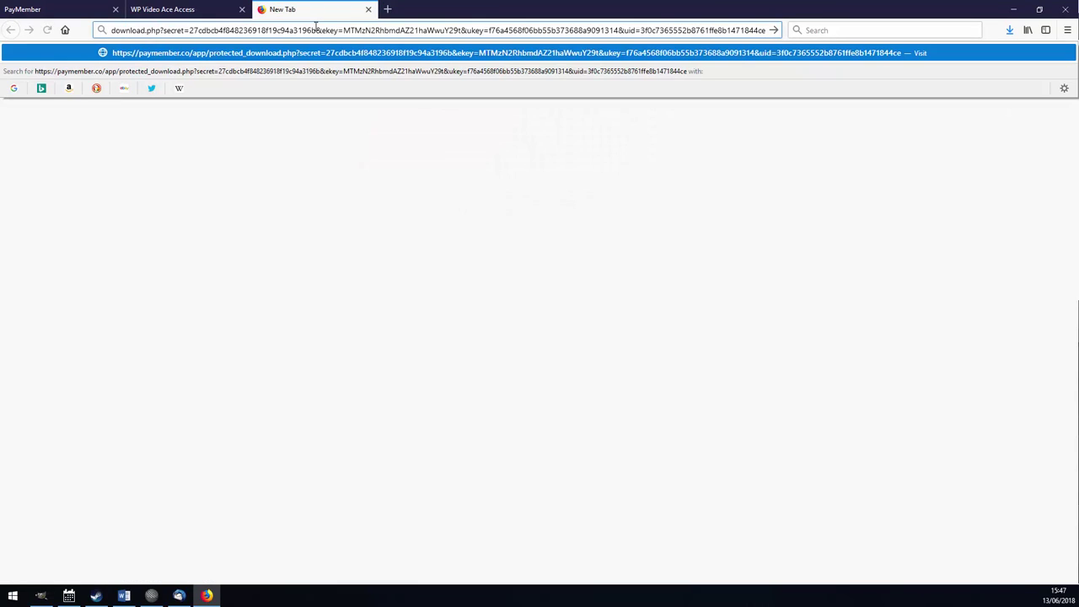
Review the protected WPVideoAce.zip entry's download count and actual URL in the campaign, comparing it with the members page's download link
{"action": "left_click", "coordinate": [63, 9]}
{"action": "left_click", "coordinate": [897, 372]}
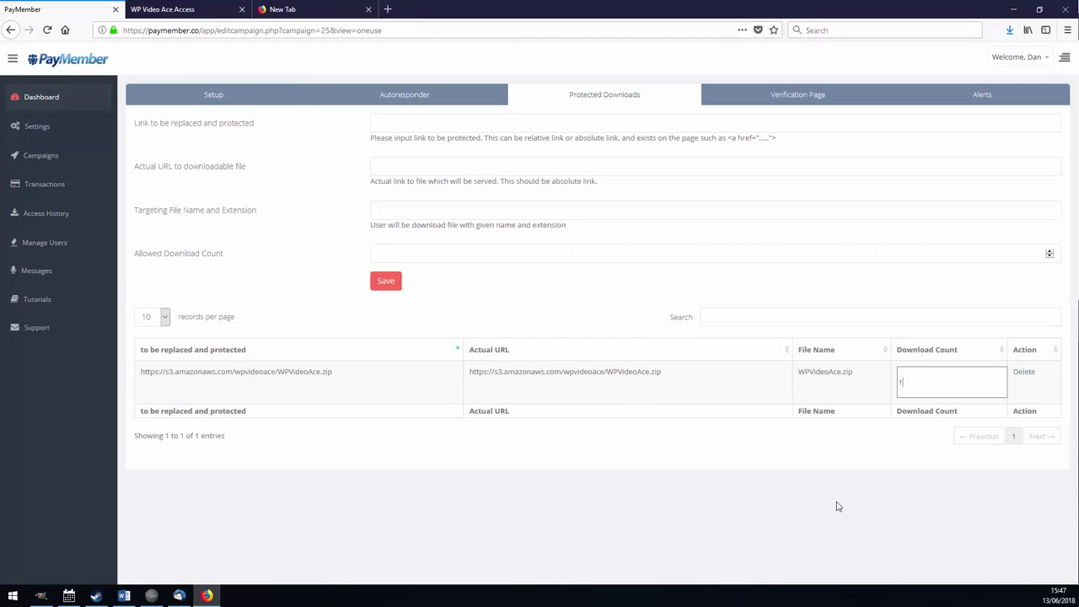
{"action": "left_click", "coordinate": [836, 521]}
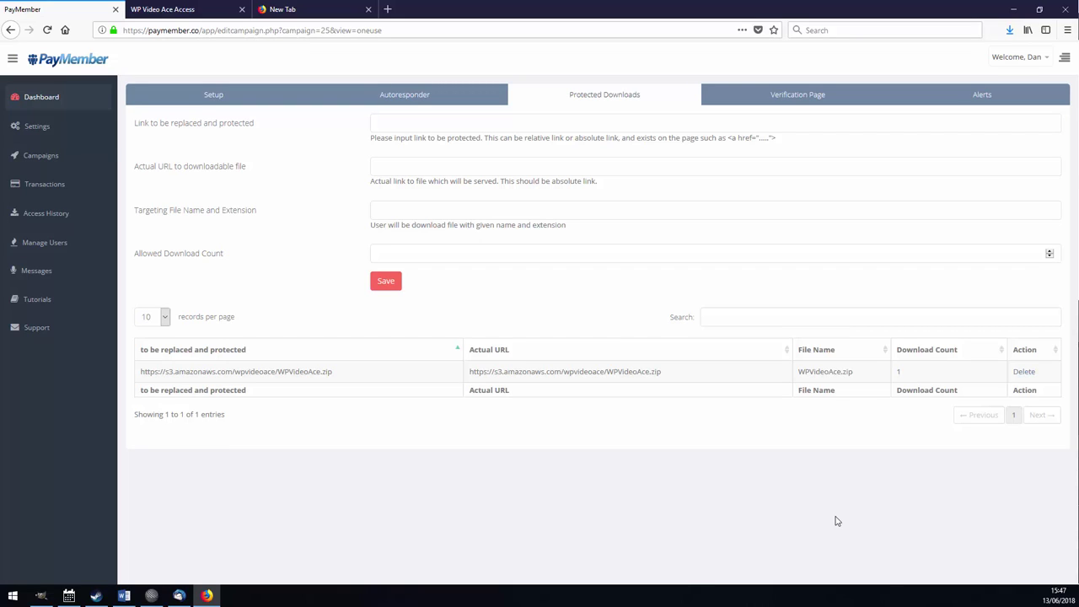
{"action": "left_click", "coordinate": [201, 8]}
{"action": "left_click_drag", "start_coordinate": [412, 330], "coordinate": [301, 30]}
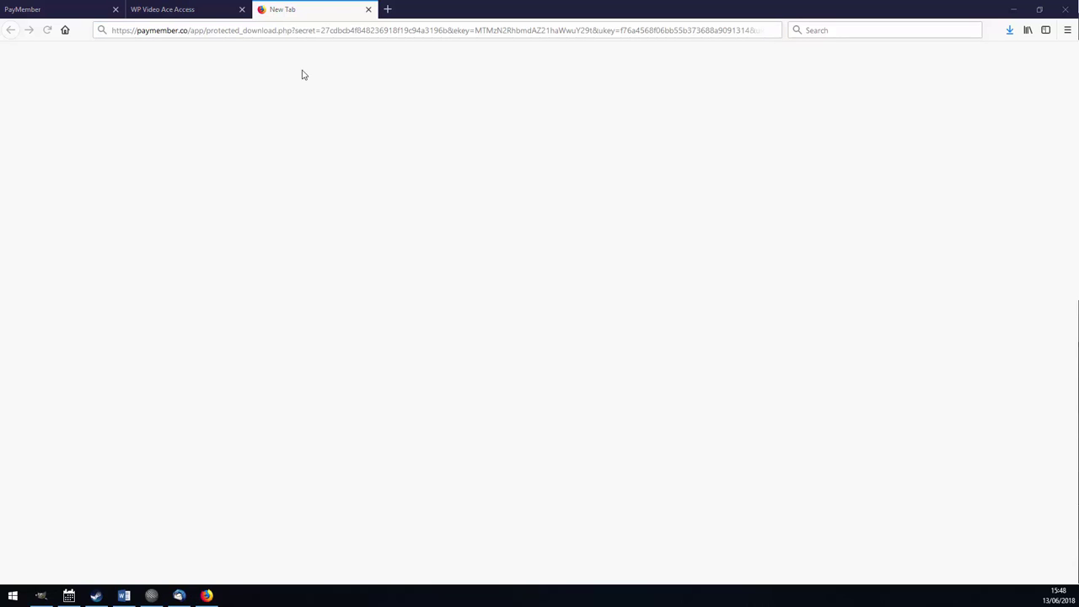
{"action": "left_click", "coordinate": [56, 10]}
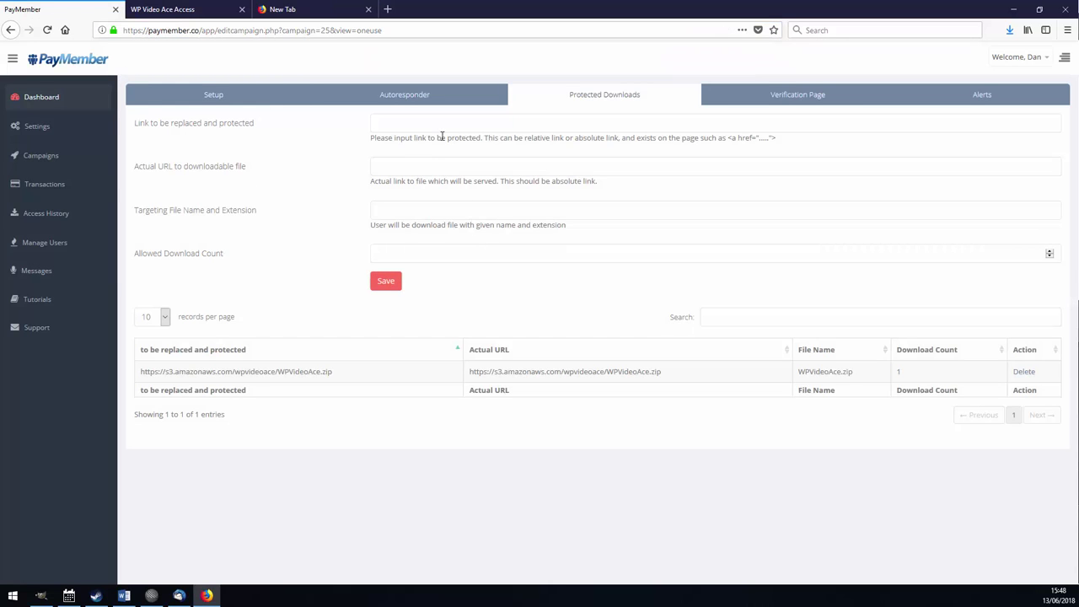
{"action": "left_click_drag", "start_coordinate": [666, 372], "coordinate": [494, 377]}
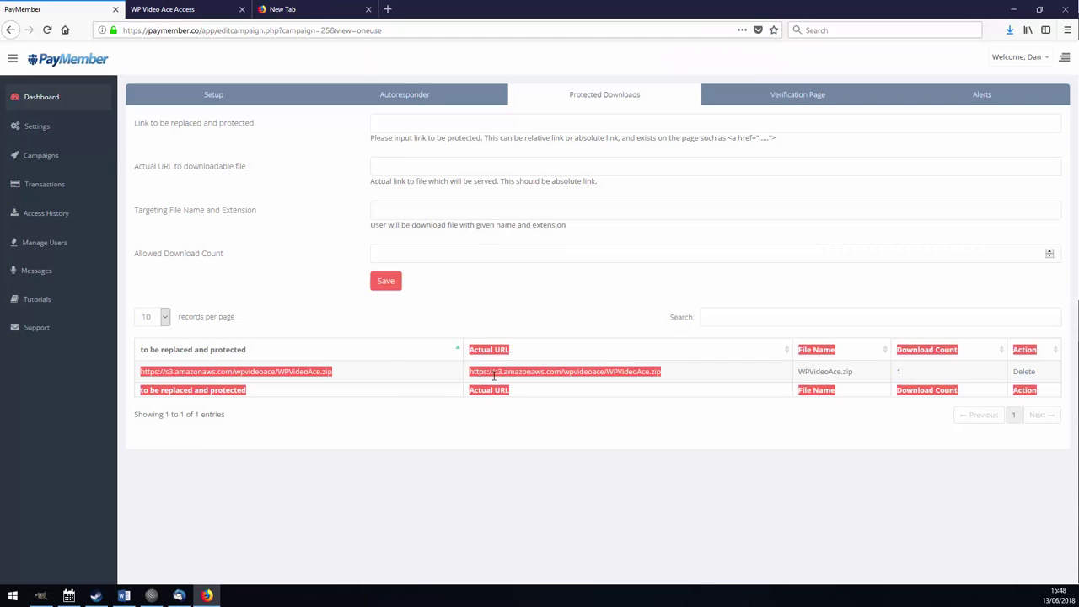
{"action": "left_click", "coordinate": [515, 371]}
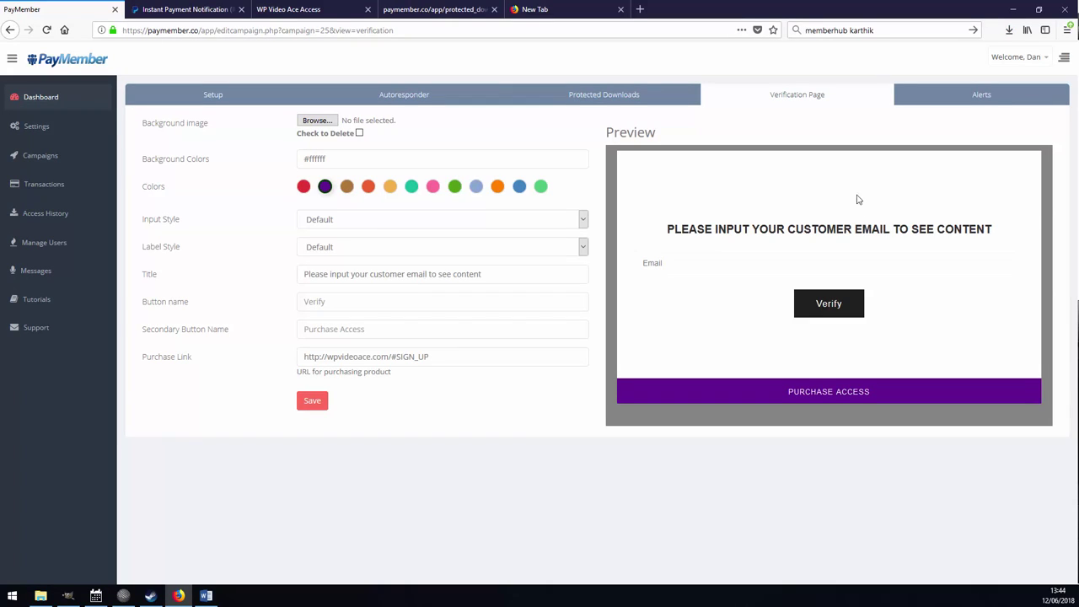
Set the verification page's input style to Border Soild Bottom and its label style to Label Bg
{"action": "left_click", "coordinate": [383, 219]}
{"action": "left_click", "coordinate": [434, 248]}
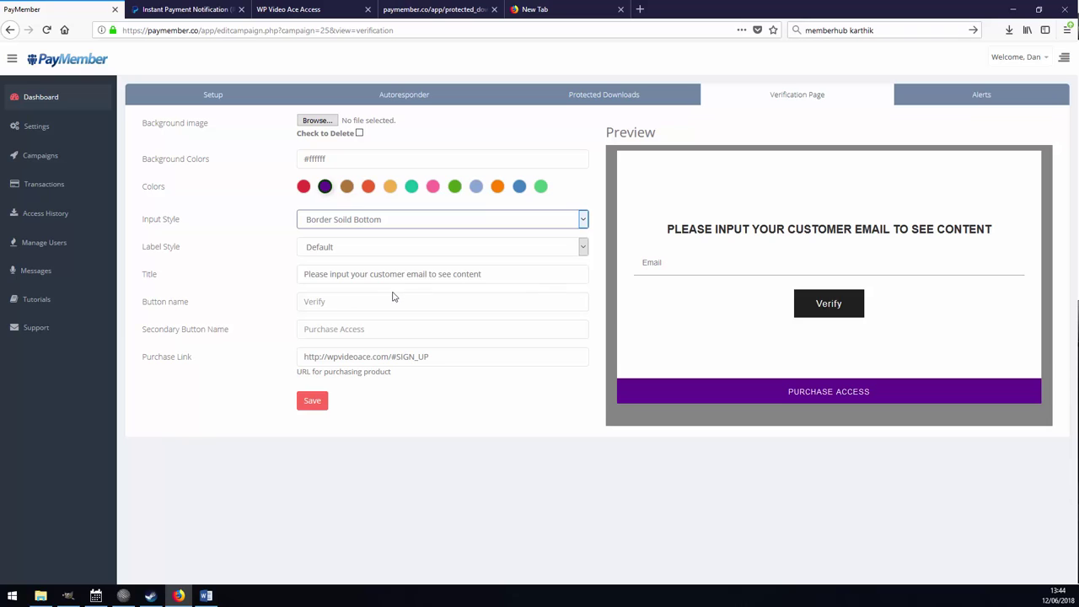
{"action": "left_click", "coordinate": [373, 247]}
{"action": "left_click", "coordinate": [354, 300]}
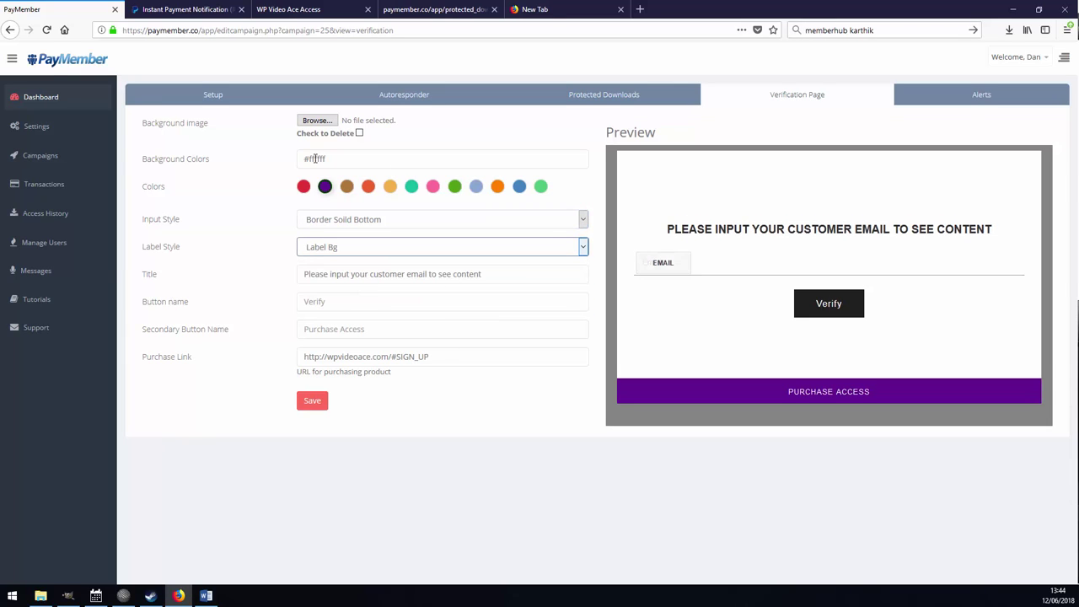
Name the verification page's main button "Verify Your Email"
{"action": "left_click_drag", "start_coordinate": [511, 275], "coordinate": [227, 258]}
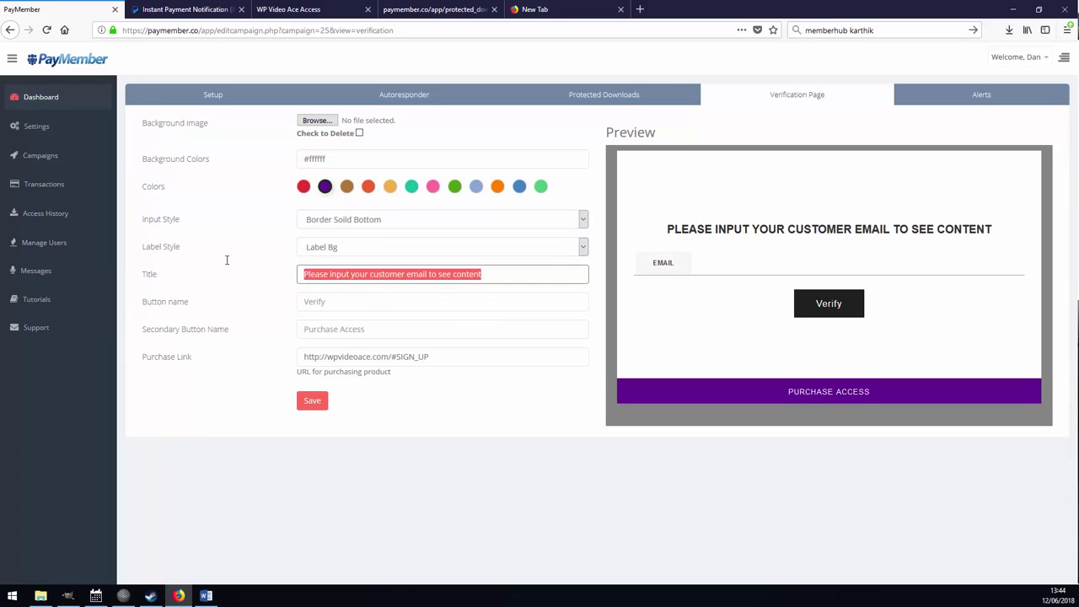
{"action": "left_click", "coordinate": [351, 302]}
{"action": "type", "text": "Ve"}
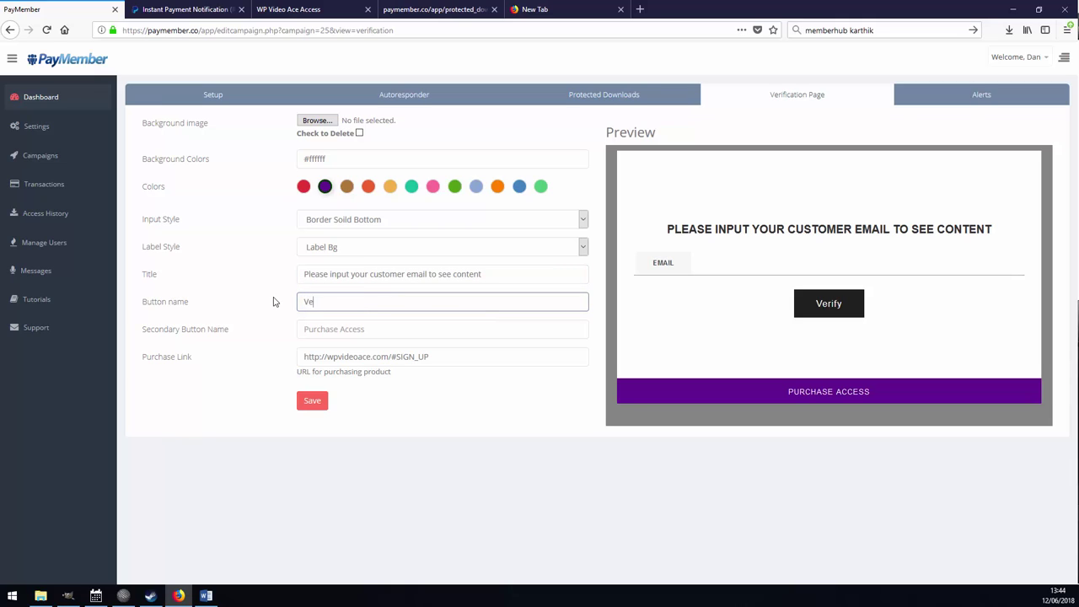
{"action": "type", "text": "rify Your Email"}
{"action": "left_click", "coordinate": [459, 445]}
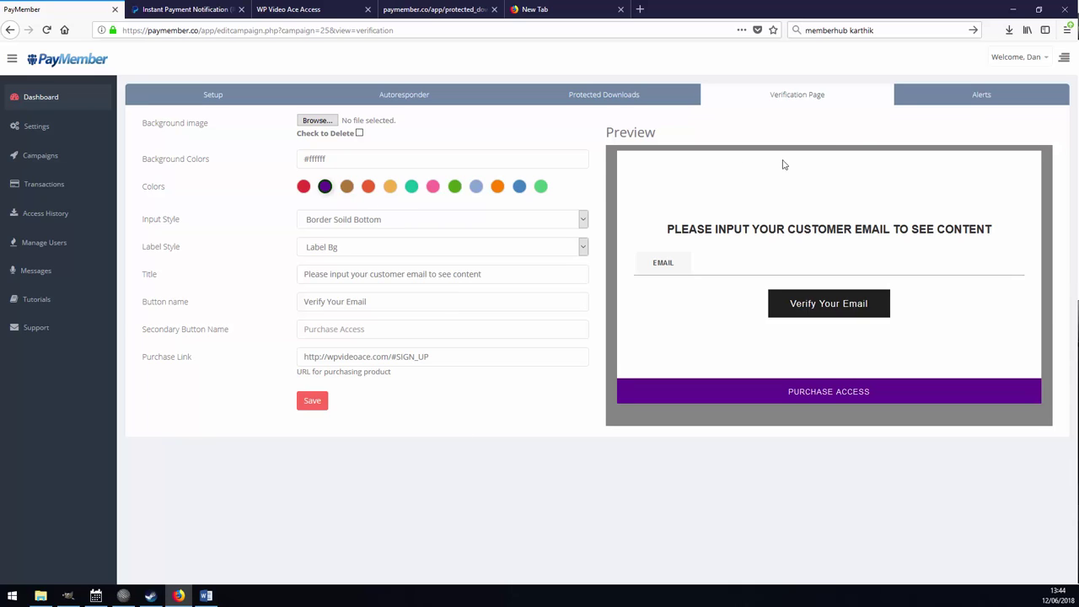
Open the transactions list and examine the latest WP Video Ace purchase's product, customer details, country, payment date and status
{"action": "left_click", "coordinate": [981, 97]}
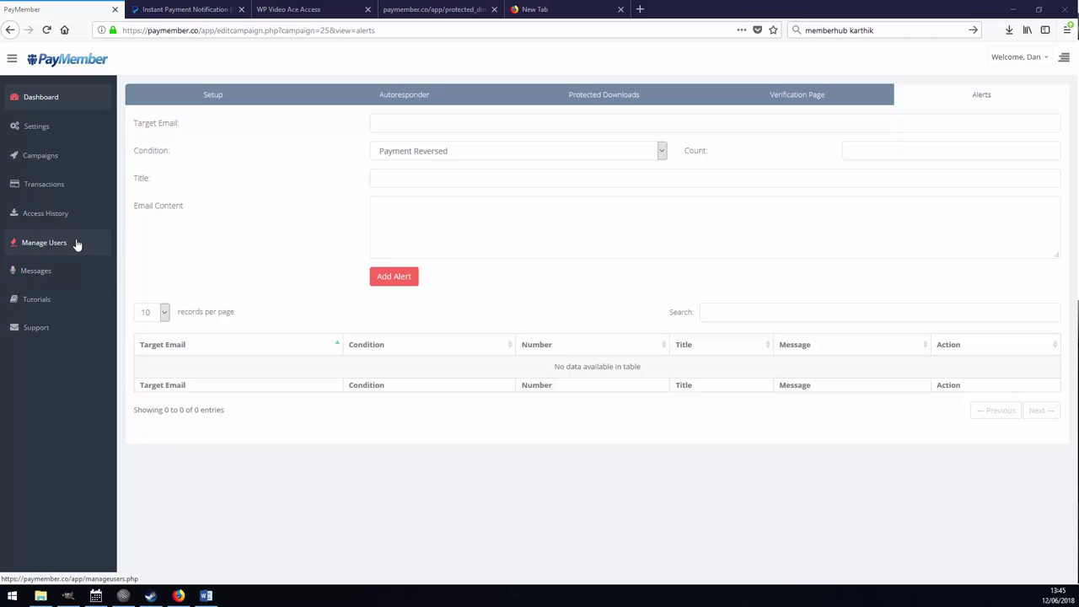
{"action": "left_click", "coordinate": [67, 185]}
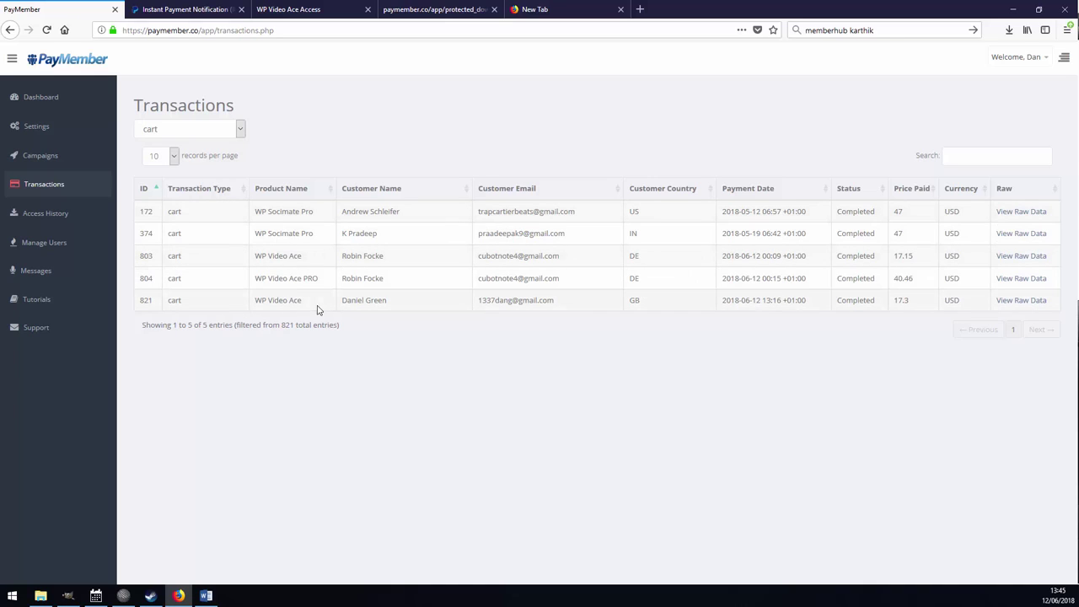
{"action": "triple_click", "coordinate": [276, 308]}
{"action": "triple_click", "coordinate": [373, 300]}
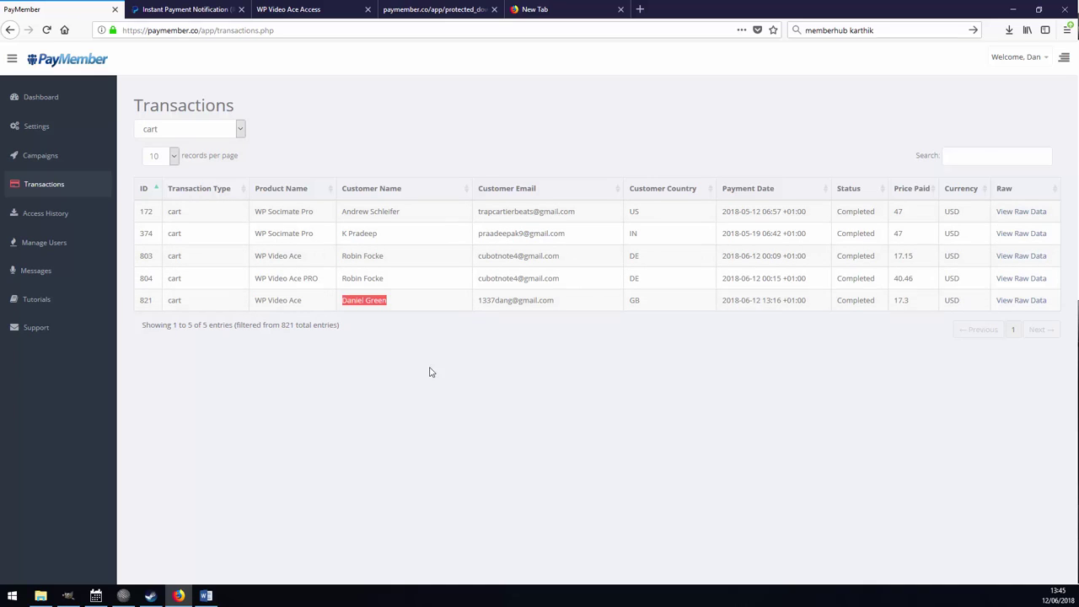
{"action": "triple_click", "coordinate": [556, 305]}
{"action": "triple_click", "coordinate": [664, 301]}
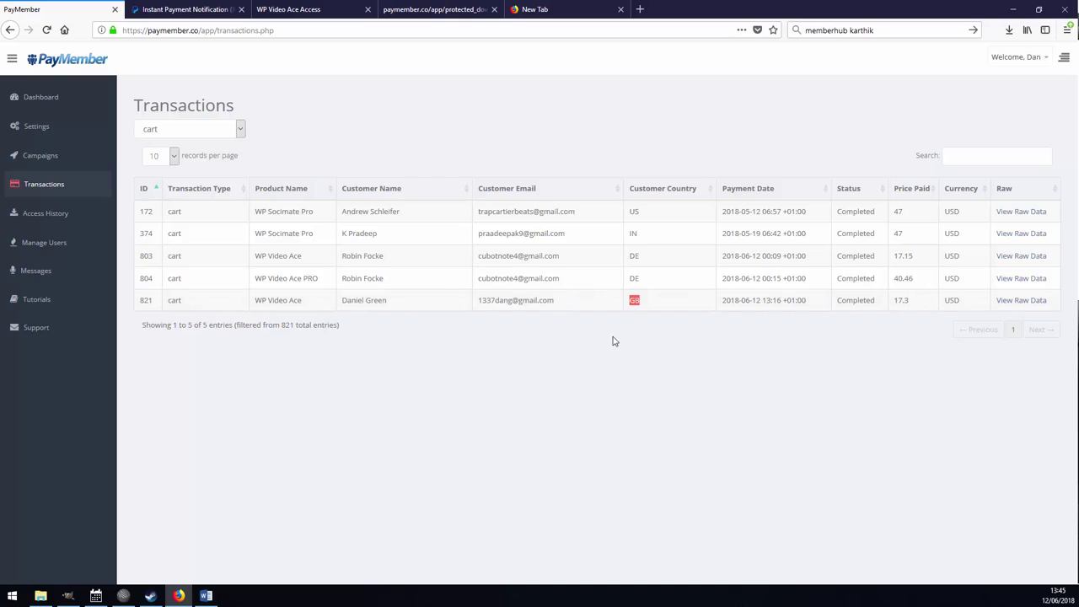
{"action": "triple_click", "coordinate": [821, 301]}
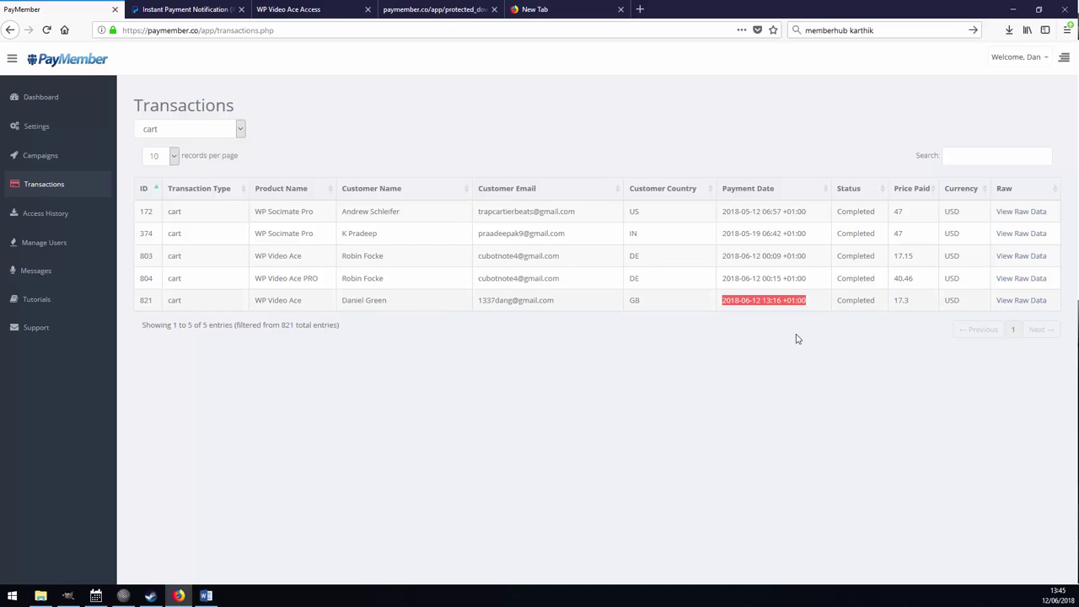
{"action": "triple_click", "coordinate": [853, 304]}
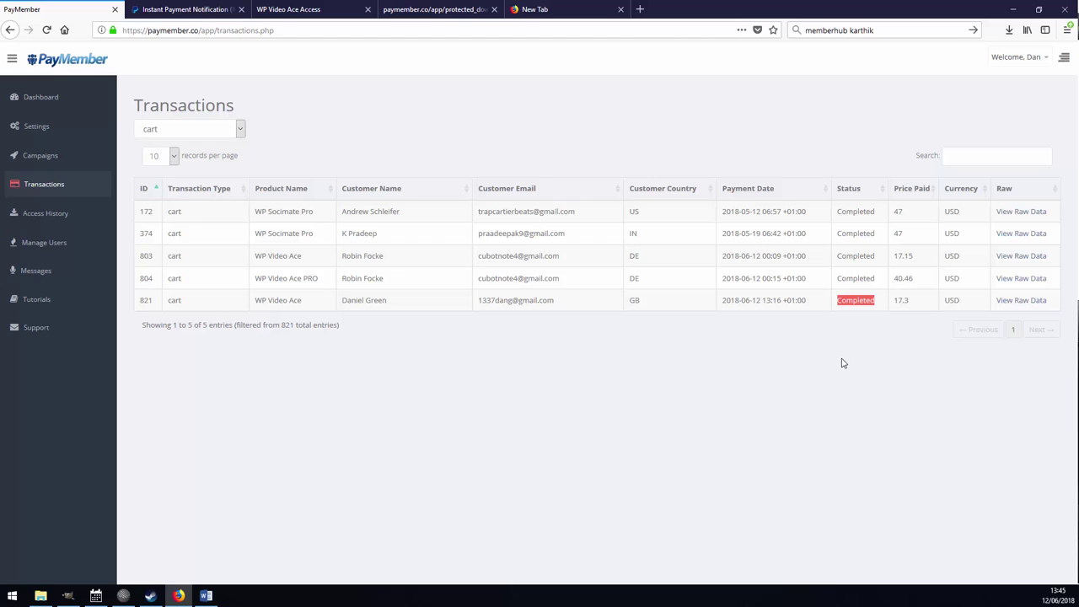
View the raw JSON data of the latest WP Video Ace transaction and close it
{"action": "left_click", "coordinate": [1021, 300]}
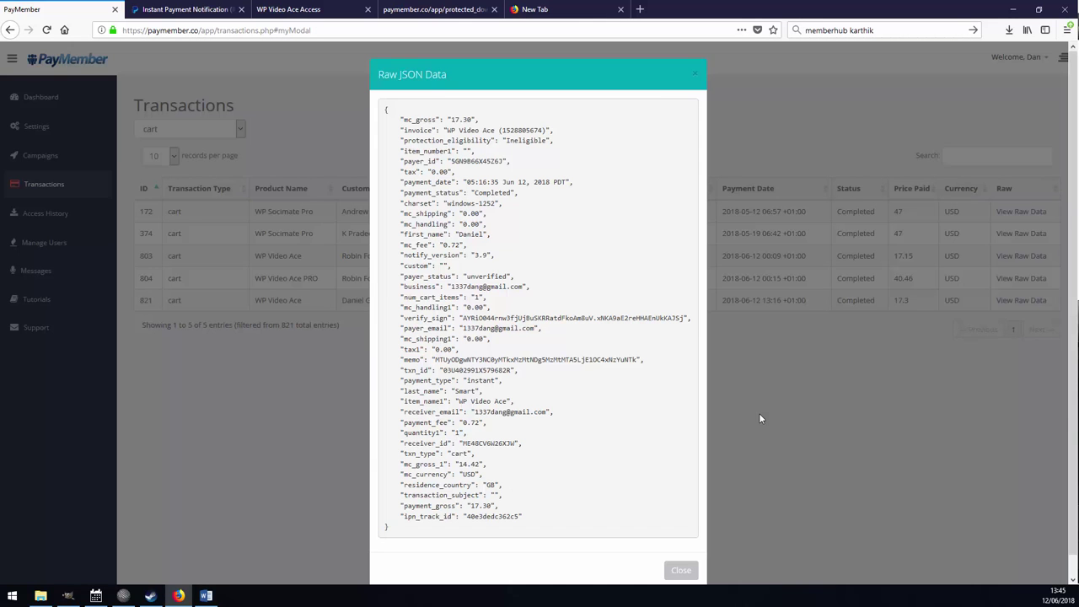
{"action": "scroll", "coordinate": [628, 220], "scroll_direction": "down", "scroll_amount": 2}
{"action": "scroll", "coordinate": [486, 408], "scroll_direction": "up", "scroll_amount": 1}
{"action": "left_click", "coordinate": [788, 393]}
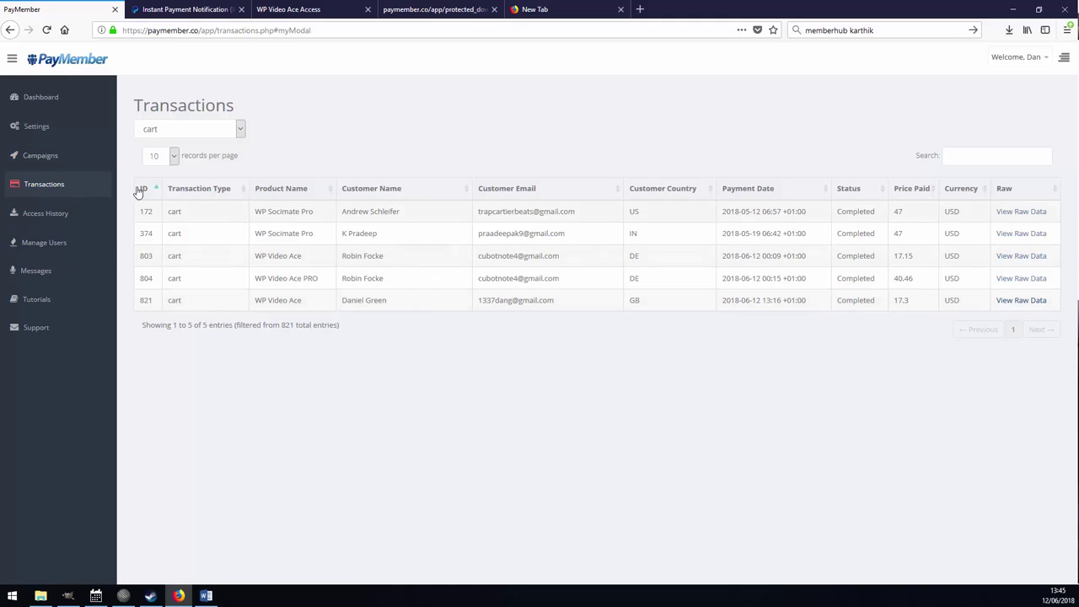
Open the WP Video Ace campaign's alert settings and examine the available alert conditions and the count field
{"action": "left_click", "coordinate": [38, 155]}
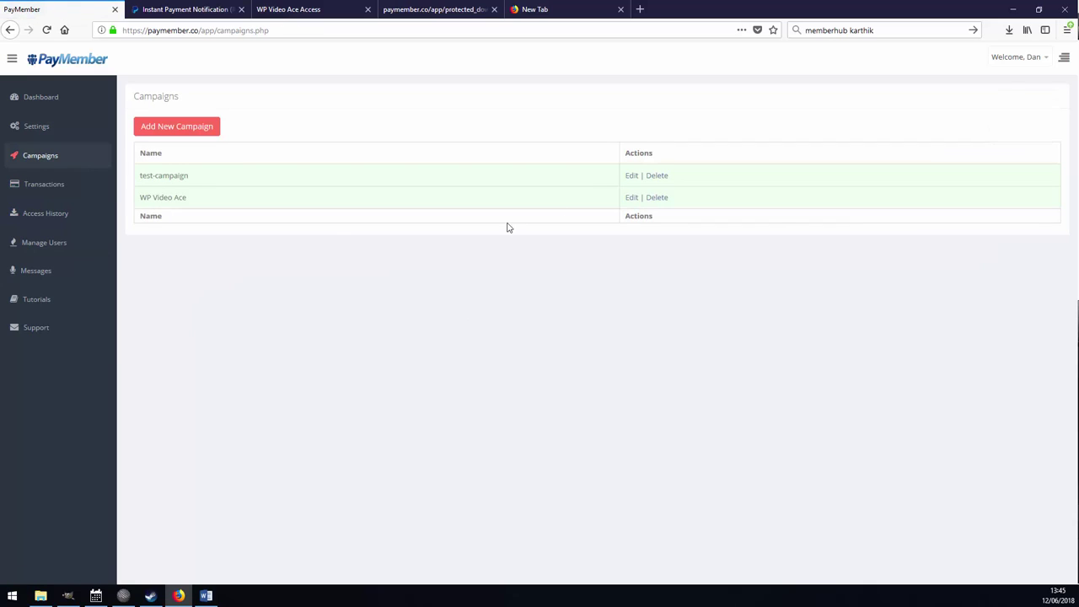
{"action": "left_click", "coordinate": [634, 199]}
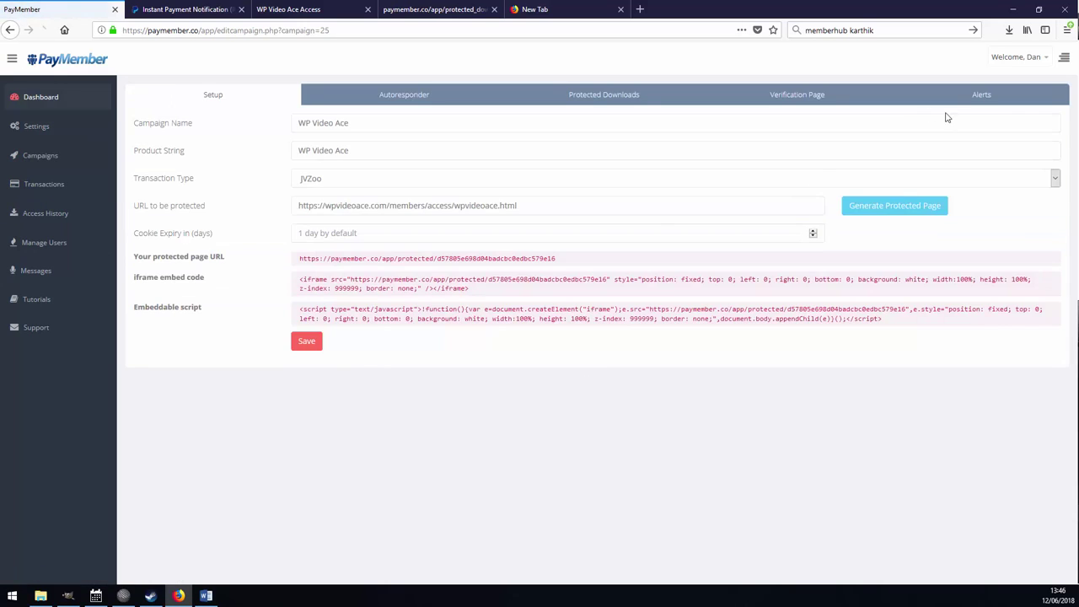
{"action": "left_click", "coordinate": [957, 107]}
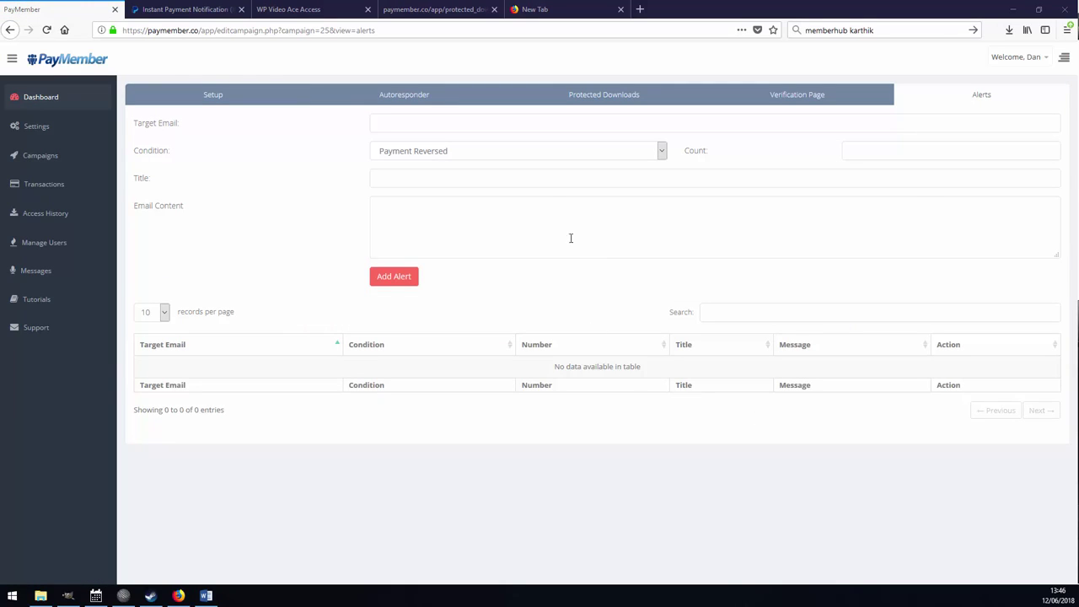
{"action": "left_click", "coordinate": [504, 157]}
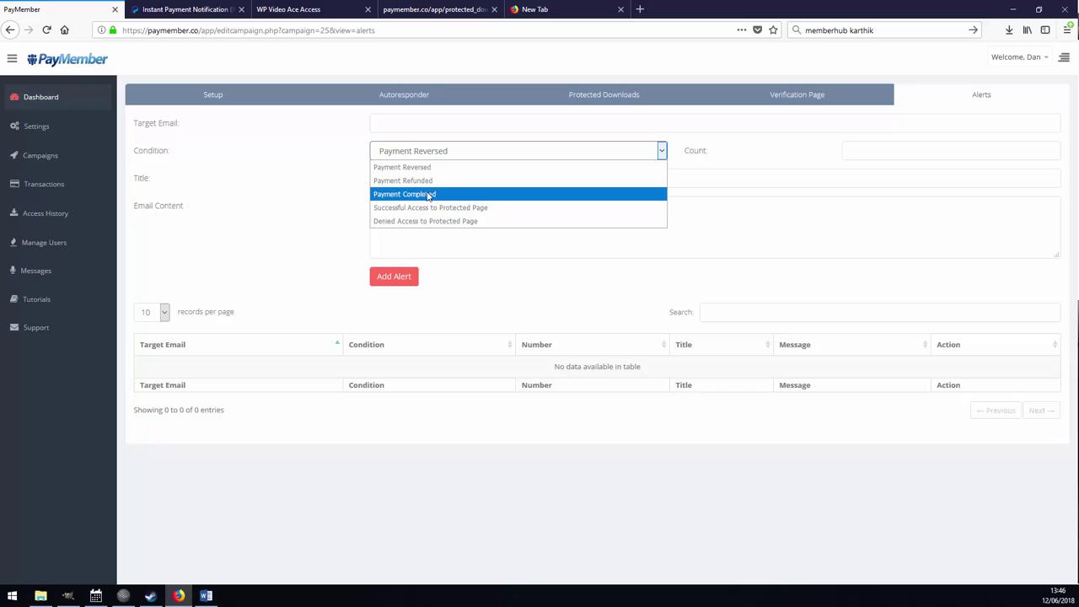
{"action": "left_click", "coordinate": [338, 162]}
{"action": "left_click", "coordinate": [872, 147]}
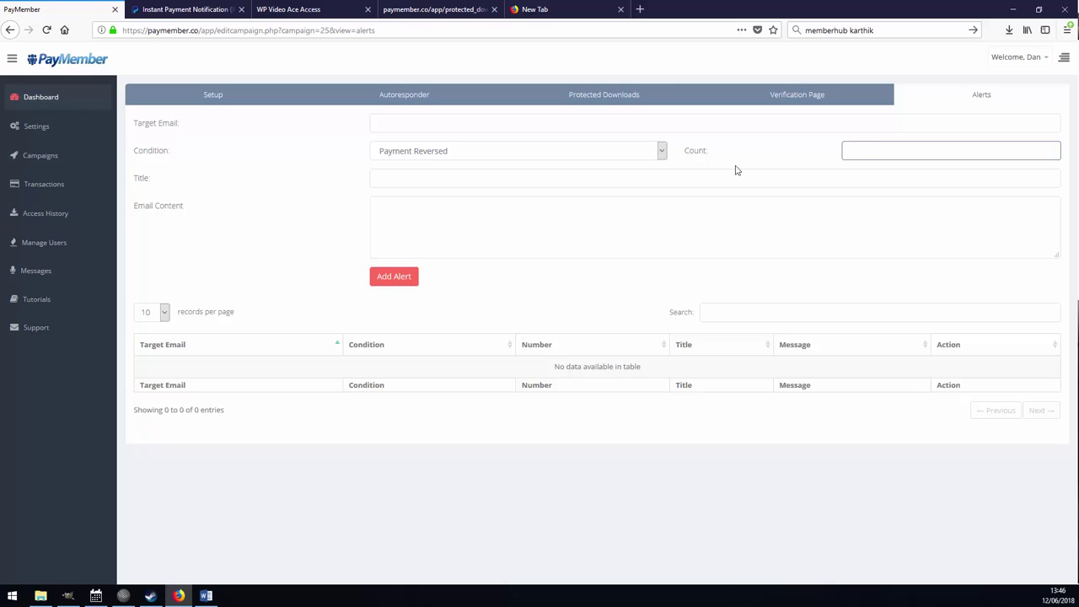
Set the new alert's condition to Payment Reversed with a count of 10
{"action": "left_click", "coordinate": [548, 151]}
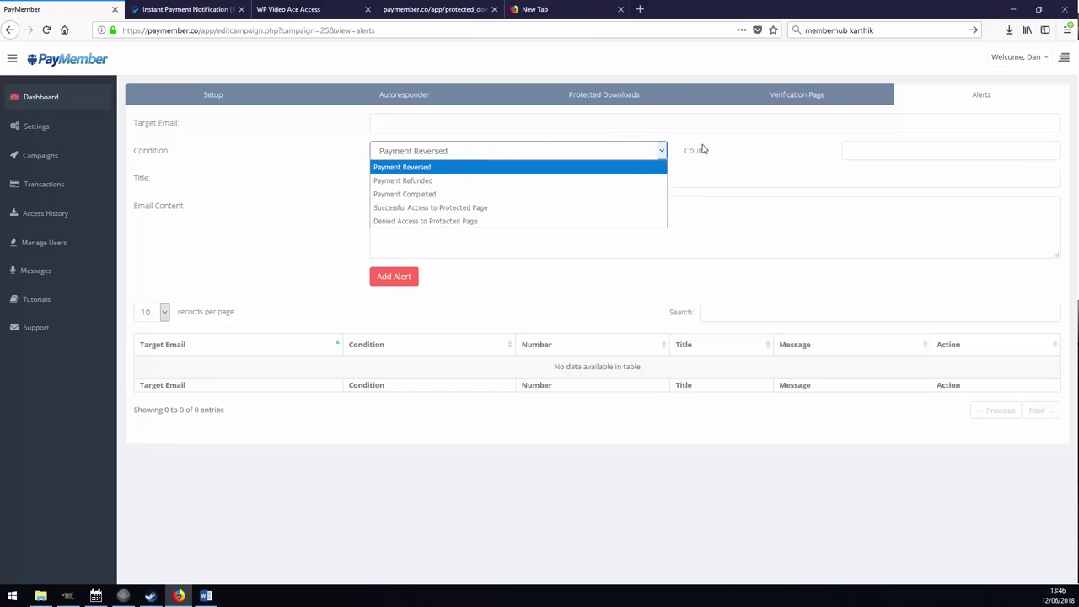
{"action": "left_click", "coordinate": [855, 151]}
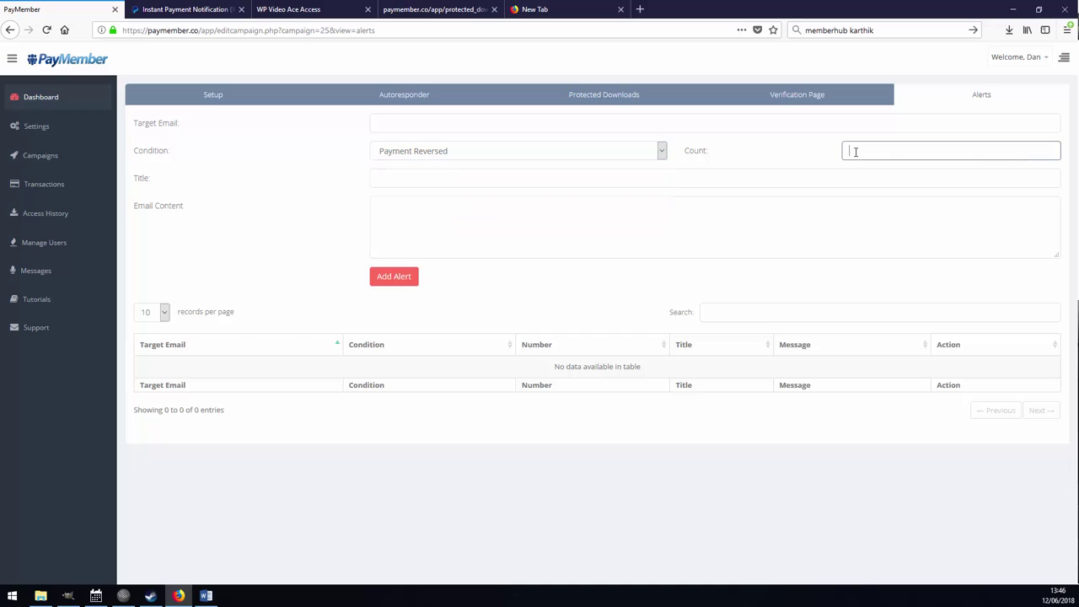
{"action": "type", "text": "10"}
{"action": "left_click", "coordinate": [477, 151]}
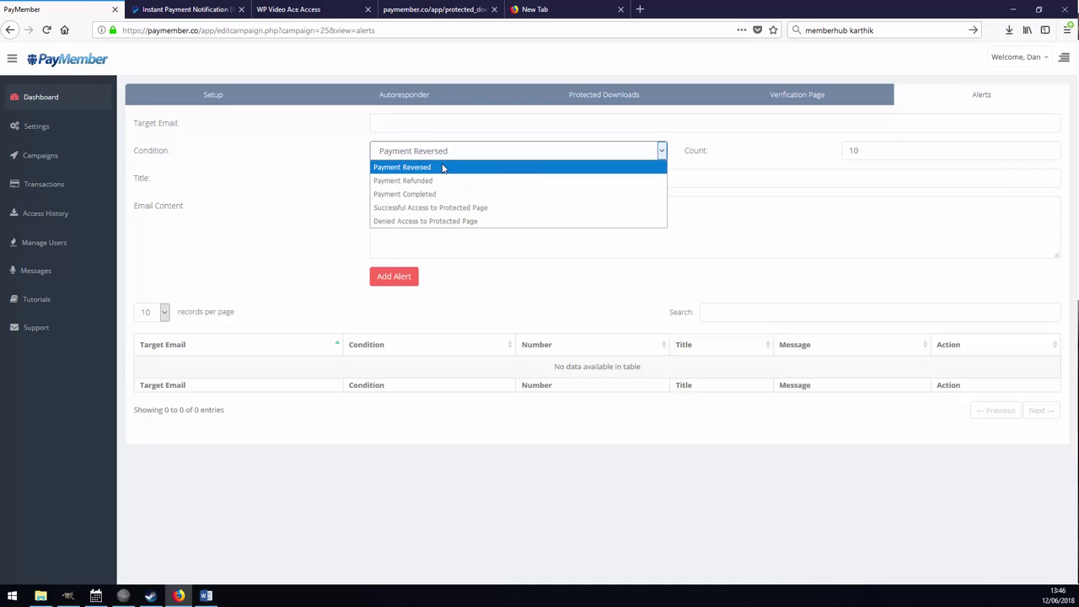
{"action": "left_click", "coordinate": [441, 167]}
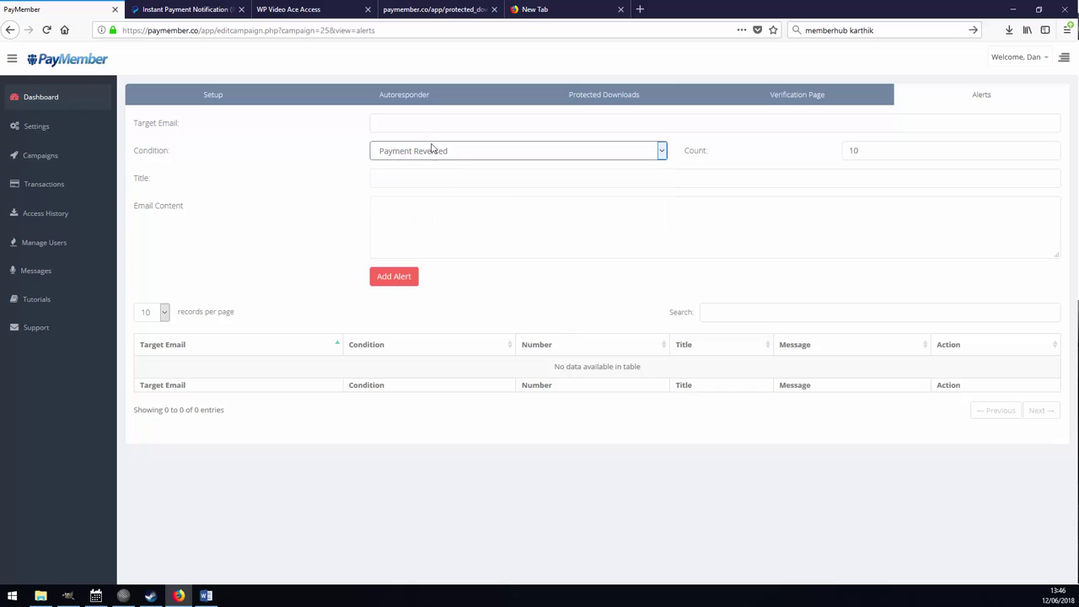
Enter the recipient's email address as the alert's target email
{"action": "left_click", "coordinate": [431, 178]}
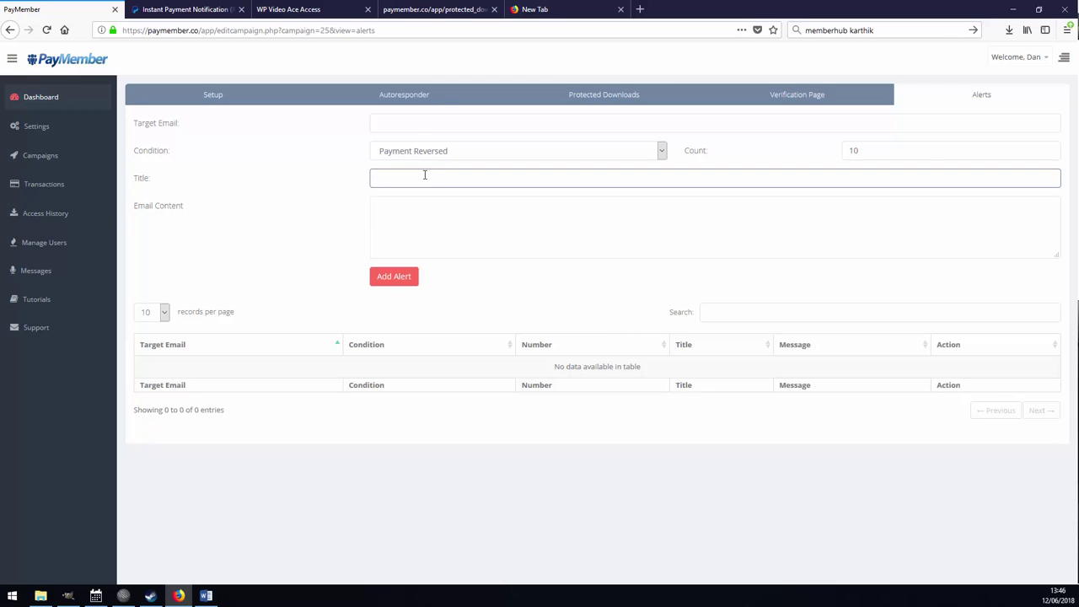
{"action": "left_click", "coordinate": [401, 116]}
{"action": "type", "text": "1337da"}
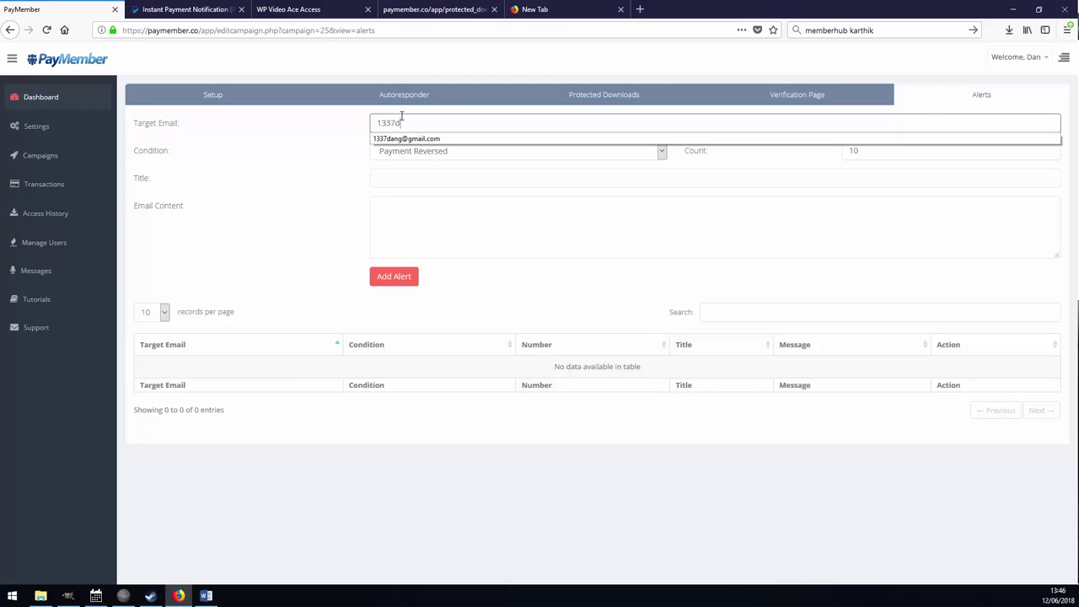
{"action": "left_click", "coordinate": [408, 139]}
Title the alert "Multiple Chargeback Alert"
{"action": "left_click", "coordinate": [416, 179]}
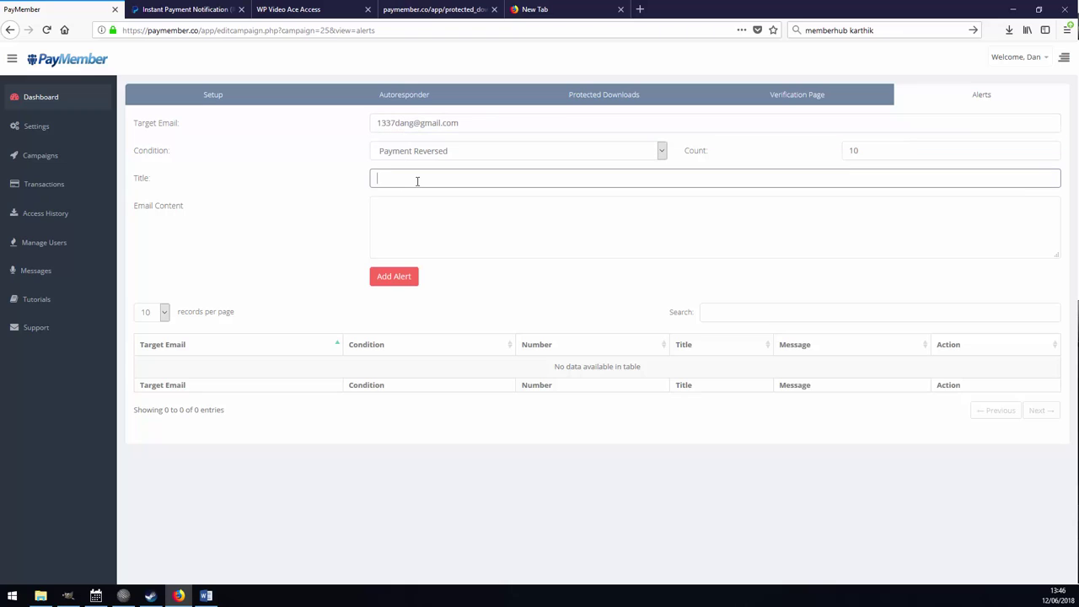
{"action": "type", "text": "Multiple C"}
{"action": "type", "text": "harh"}
{"action": "key", "text": "BackSpace"}
{"action": "type", "text": "g"}
{"action": "type", "text": "enac"}
{"action": "key", "text": "BackSpace"}
{"action": "key", "text": "BackSpace"}
{"action": "key", "text": "BackSpace"}
{"action": "type", "text": "back Alert"}
Write the alert's email content as "We have had mutliple chargebacks from {customer} please investigate!"
{"action": "left_click", "coordinate": [430, 226]}
{"action": "type", "text": "We"}
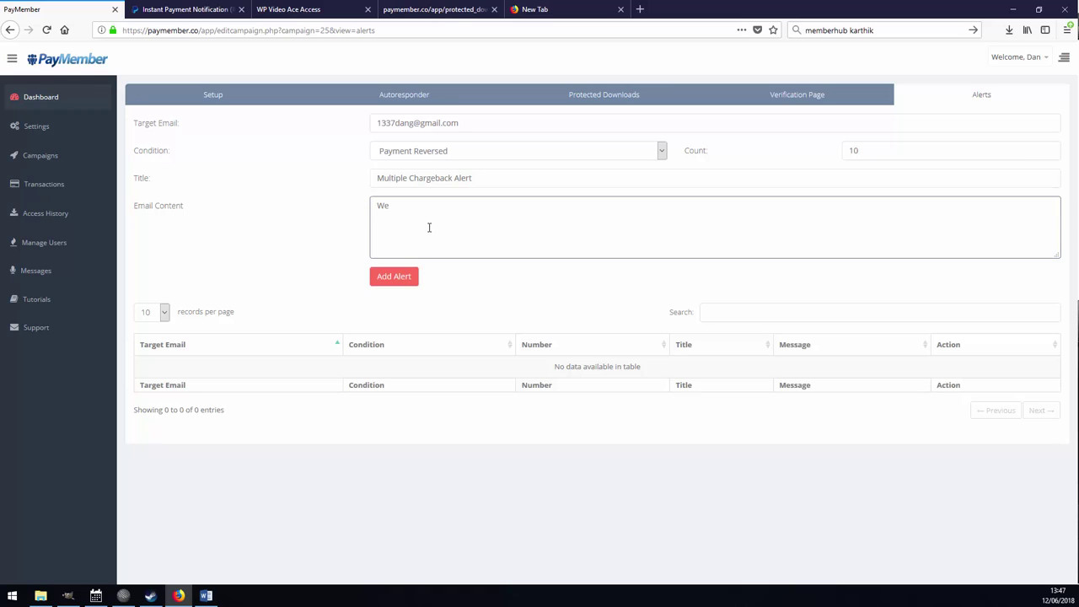
{"action": "type", "text": " have had"}
{"action": "key", "text": "BackSpace"}
{"action": "key", "text": "BackSpace"}
{"action": "type", "text": "had mutliple chargebacks form {customer}"}
{"action": "double_click", "coordinate": [522, 206]}
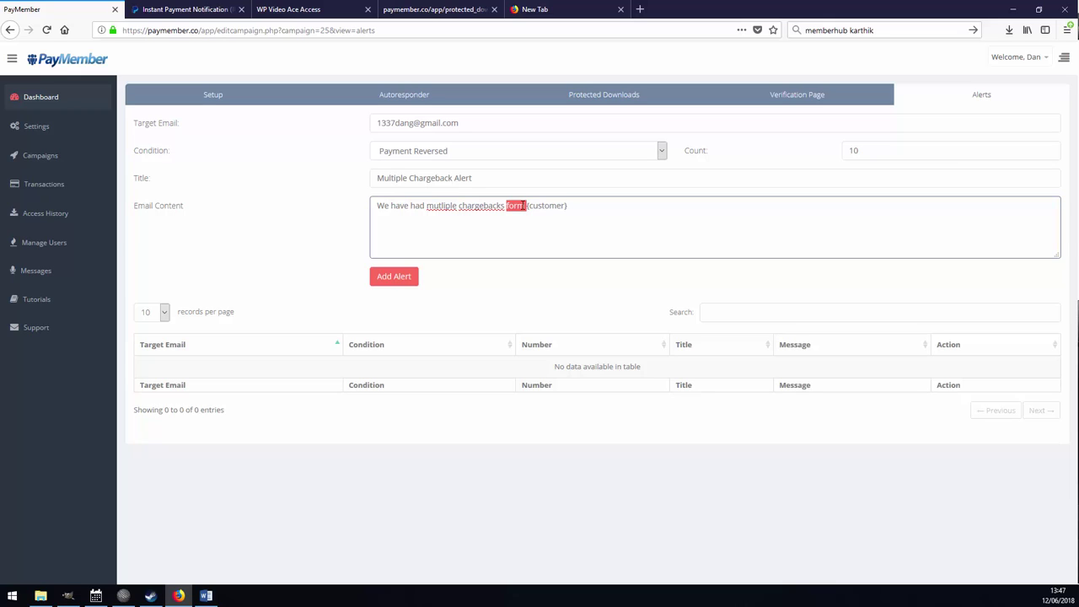
{"action": "type", "text": "from"}
{"action": "left_click", "coordinate": [595, 208]}
{"action": "type", "text": "please investigate!"}
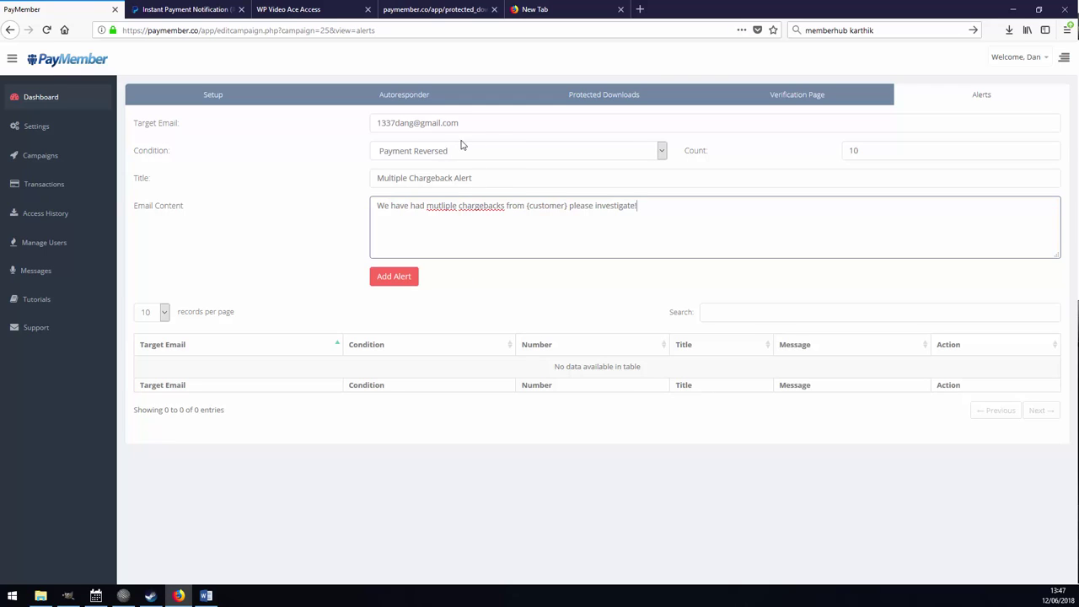
Review the filled-in alert details, add the alert to the campaign and check its message in the alerts list
{"action": "triple_click", "coordinate": [482, 122]}
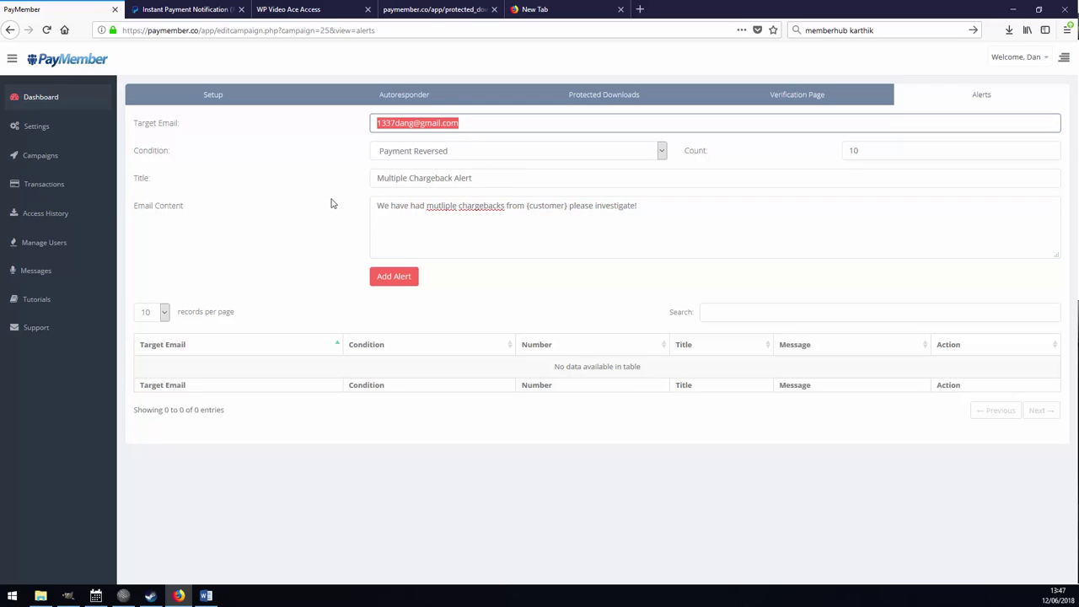
{"action": "left_click", "coordinate": [481, 152]}
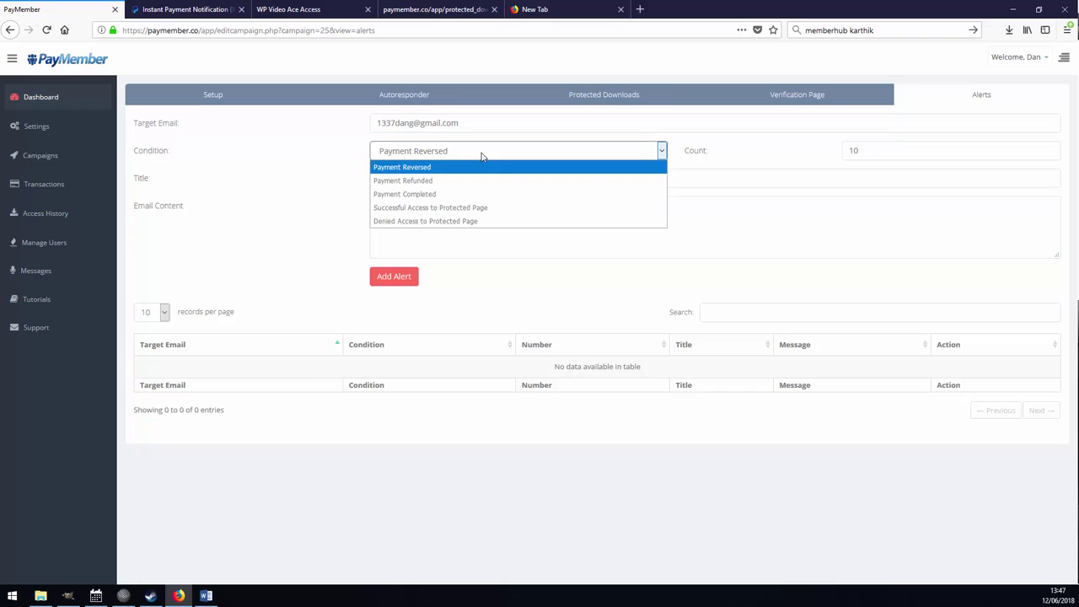
{"action": "left_click", "coordinate": [414, 168]}
{"action": "left_click", "coordinate": [894, 148]}
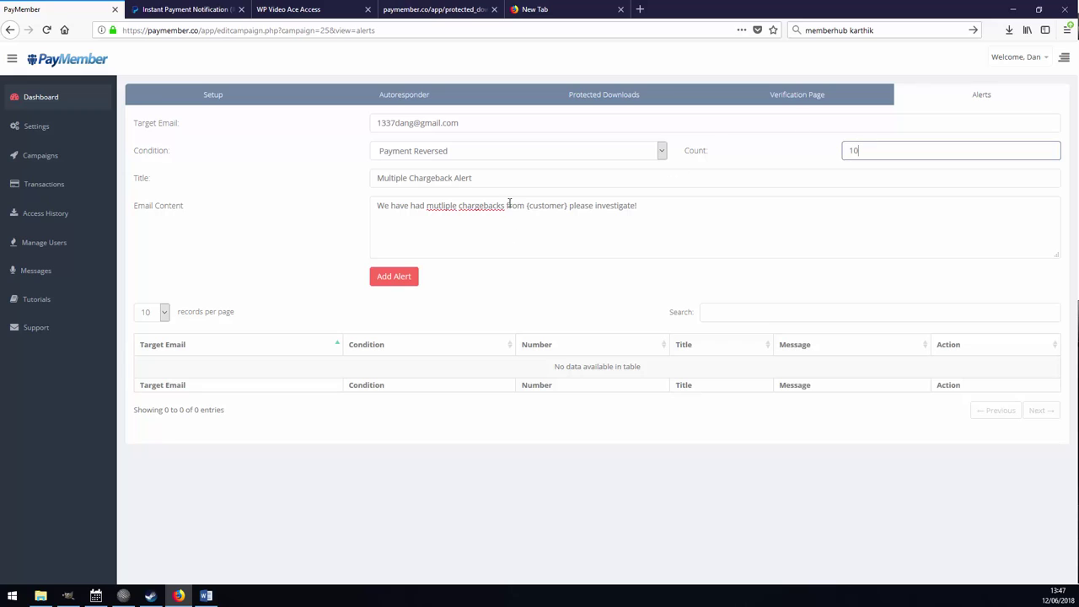
{"action": "triple_click", "coordinate": [455, 175]}
{"action": "left_click", "coordinate": [651, 218]}
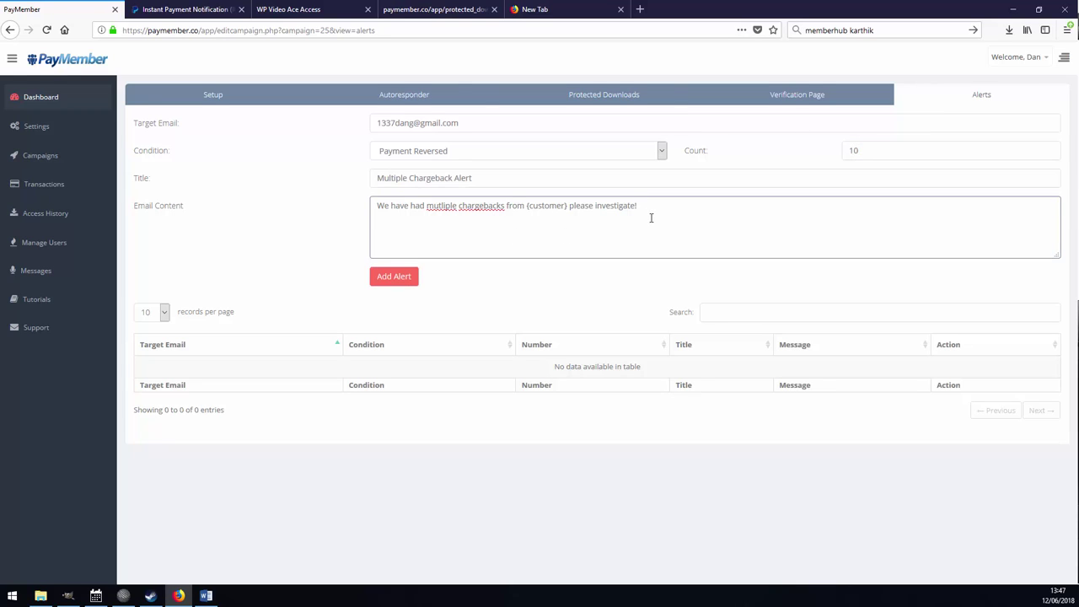
{"action": "left_click", "coordinate": [395, 281]}
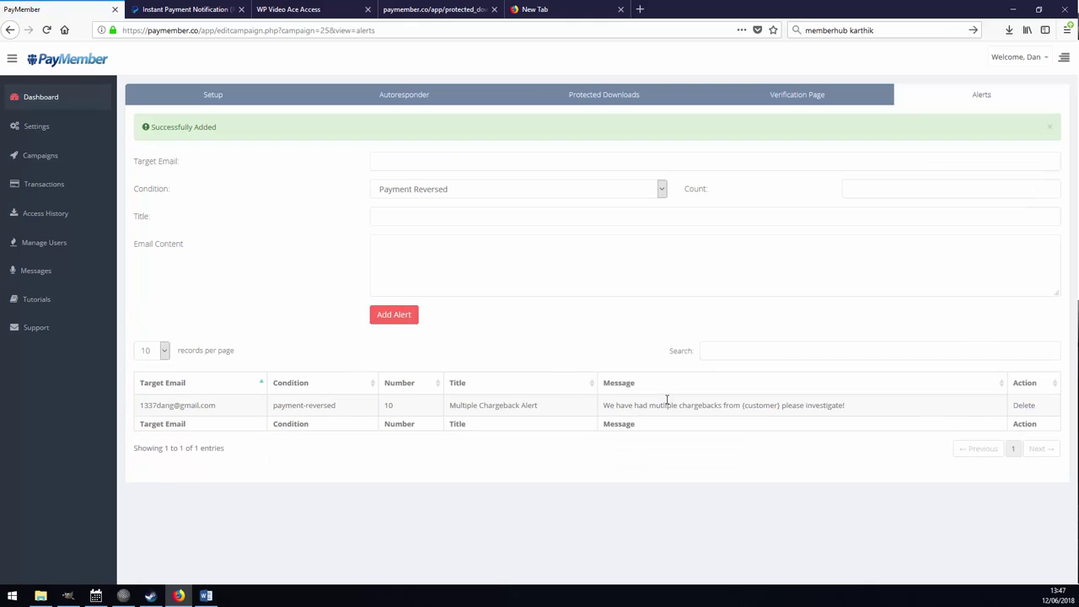
{"action": "left_click", "coordinate": [677, 407]}
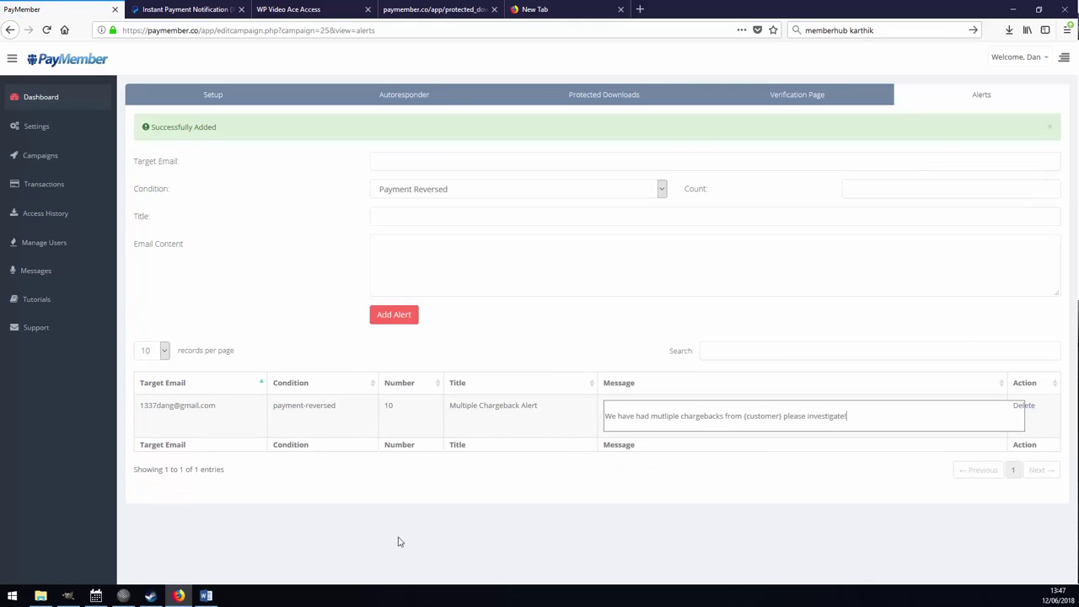
{"action": "left_click", "coordinate": [684, 524]}
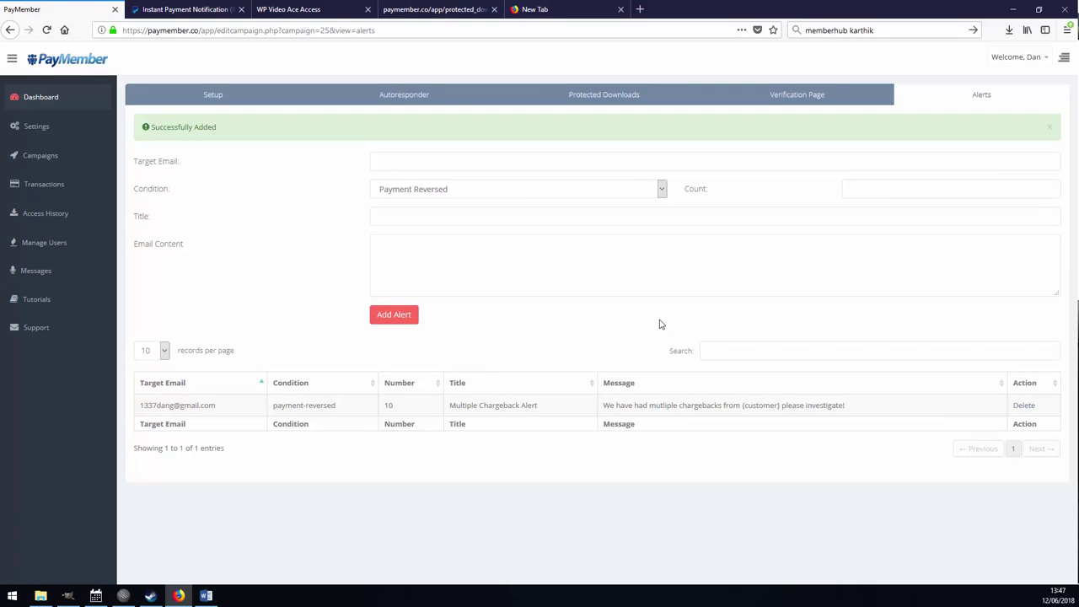
Try the Payment Refunded and Payment Completed conditions in the empty alert form
{"action": "left_click", "coordinate": [474, 189]}
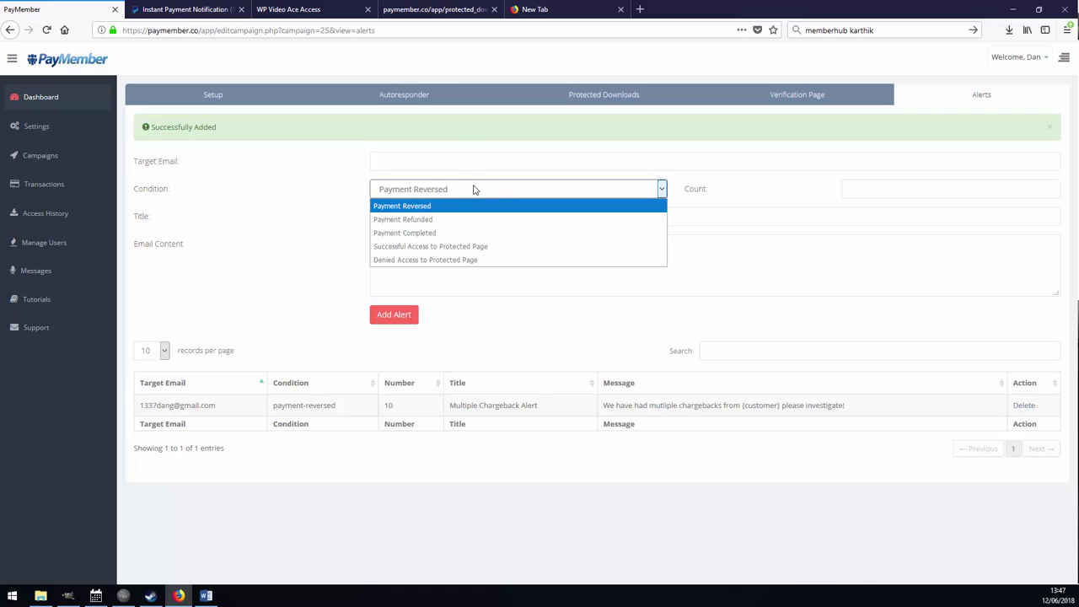
{"action": "left_click", "coordinate": [439, 218]}
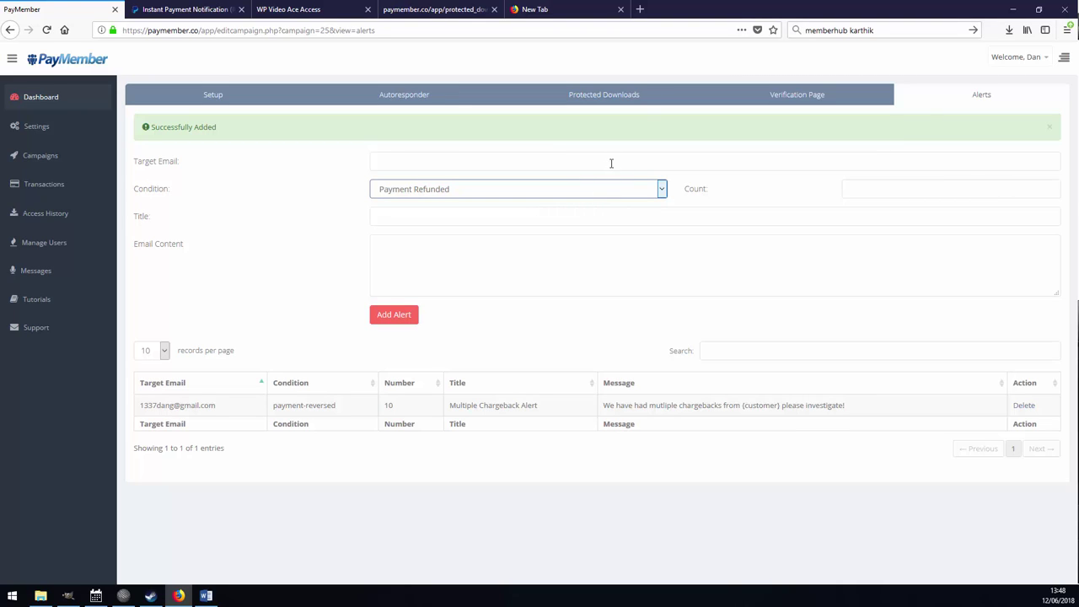
{"action": "left_click", "coordinate": [475, 193]}
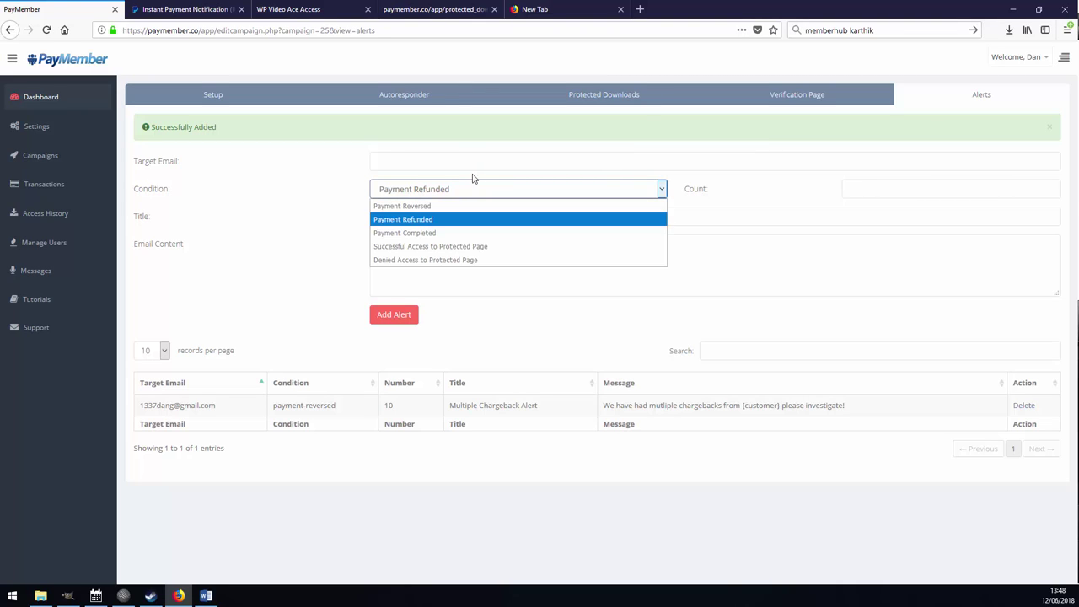
{"action": "left_click", "coordinate": [442, 233]}
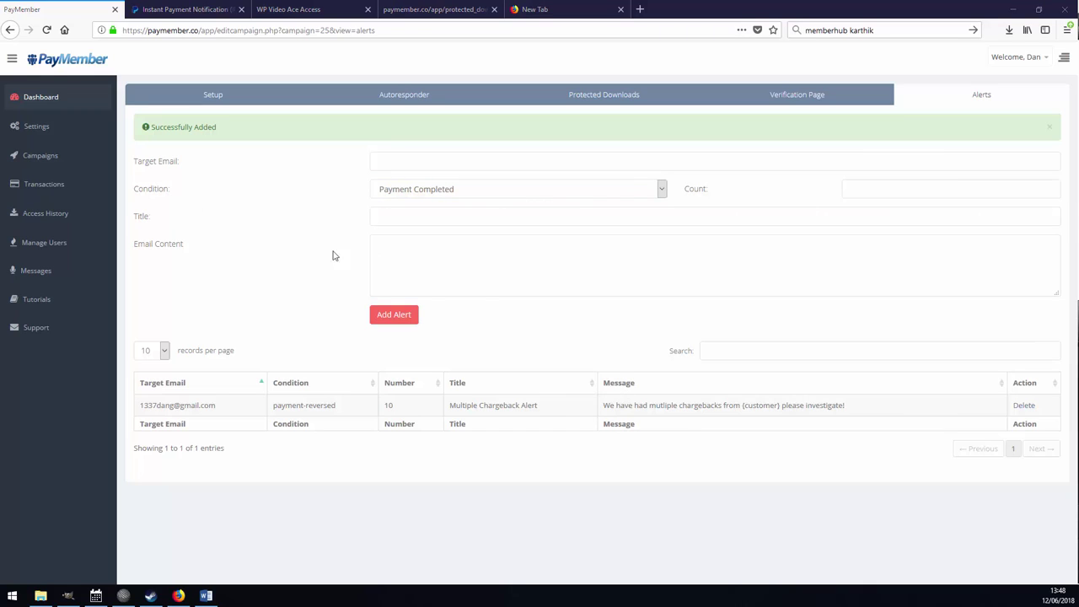
Open the access history and examine the status, IP, location and access URL of the entries
{"action": "left_click", "coordinate": [48, 216]}
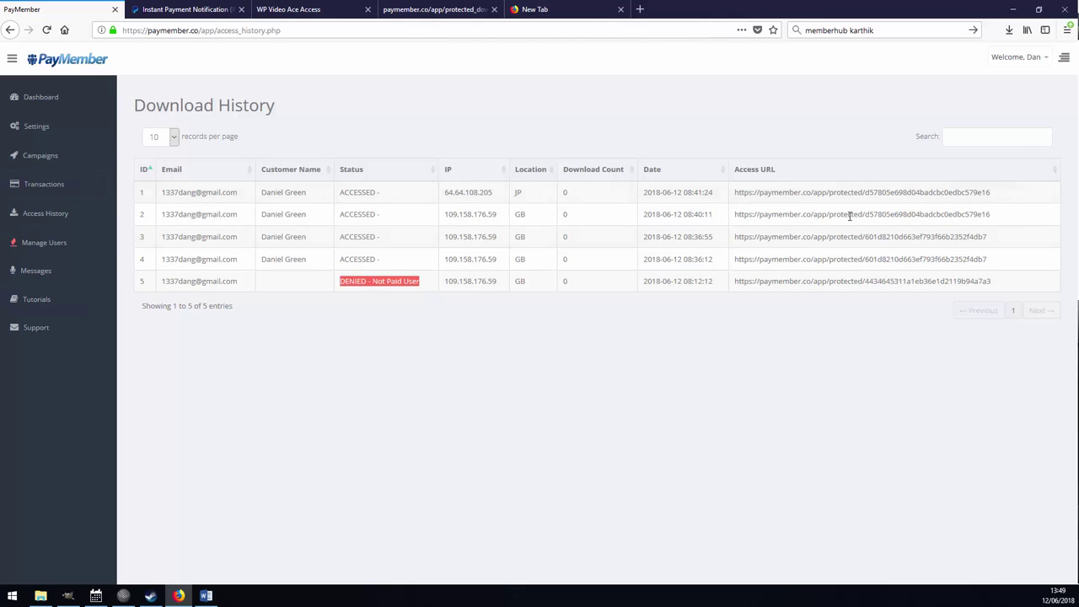
Start another WP Video Ace campaign alert with the condition Successful Access to Protected Page and a count of 100
{"action": "left_click", "coordinate": [40, 156]}
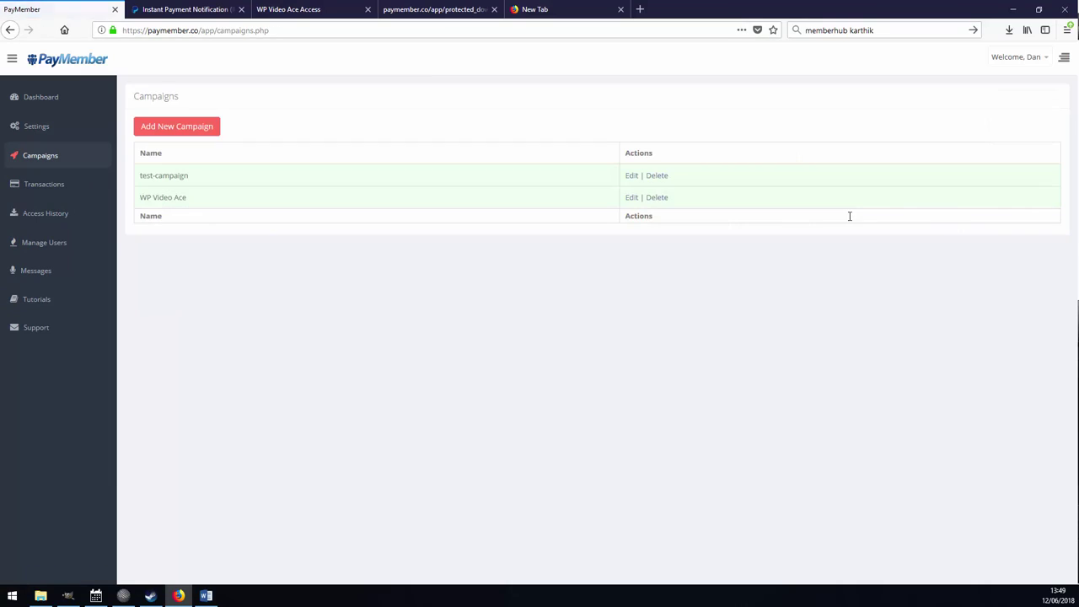
{"action": "left_click", "coordinate": [632, 197]}
{"action": "left_click", "coordinate": [982, 95]}
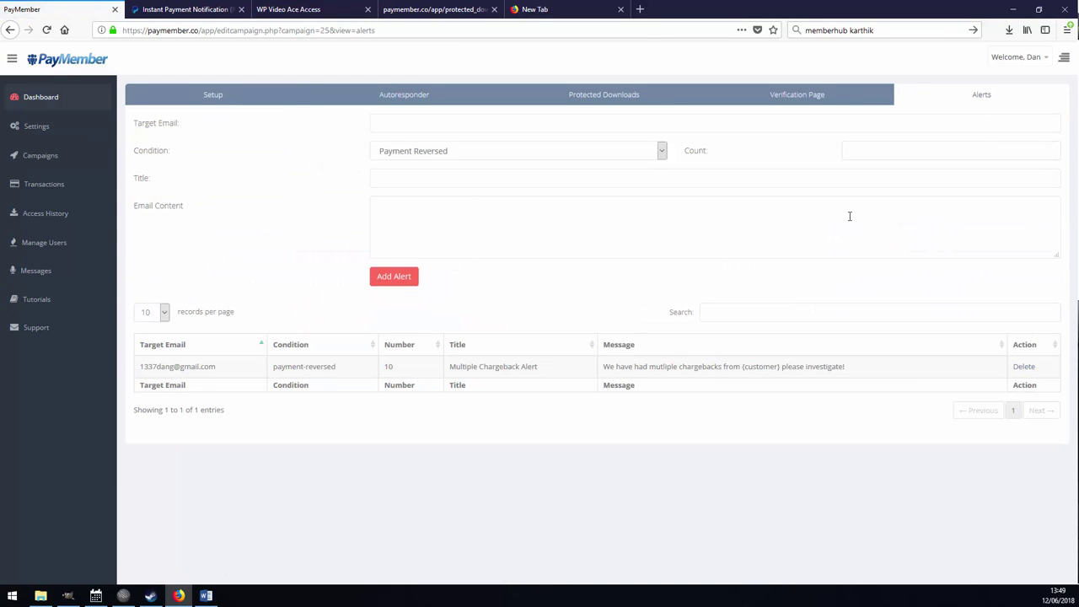
{"action": "left_click", "coordinate": [517, 151]}
{"action": "left_click", "coordinate": [434, 207]}
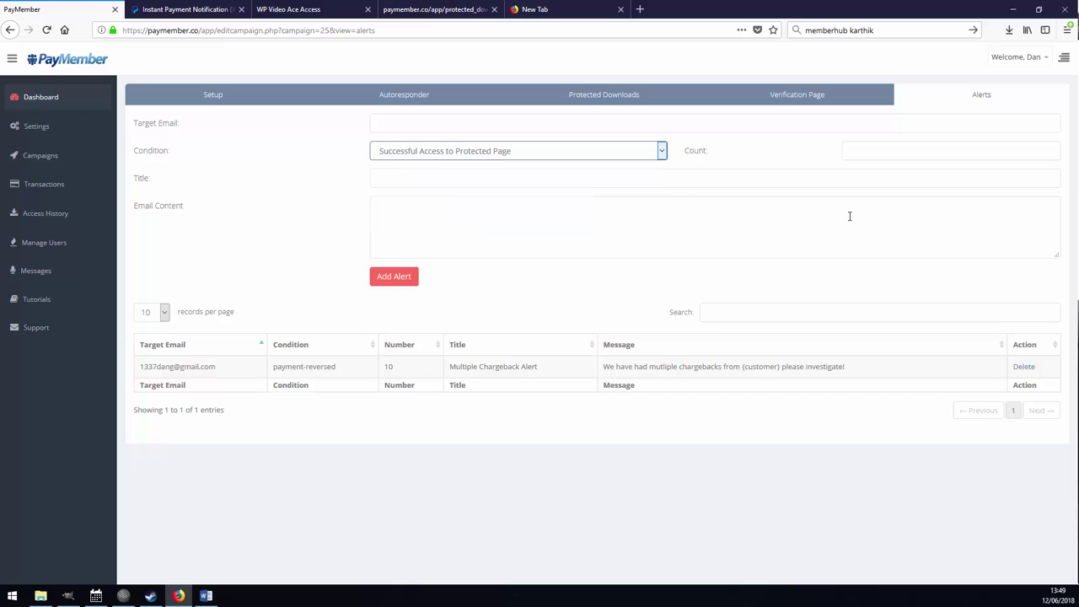
{"action": "key", "text": "Tab"}
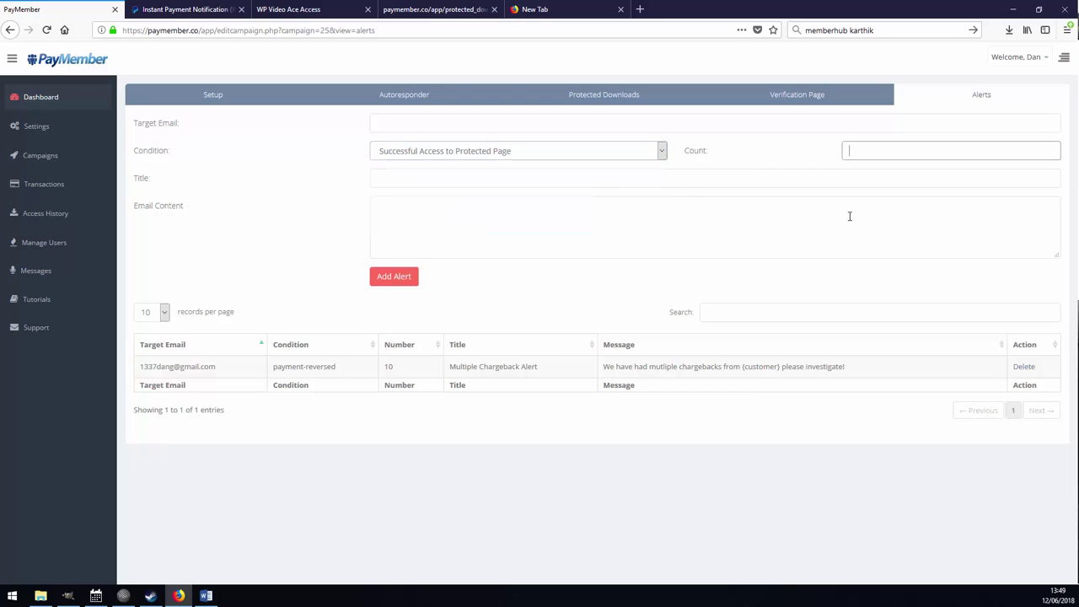
{"action": "type", "text": "100"}
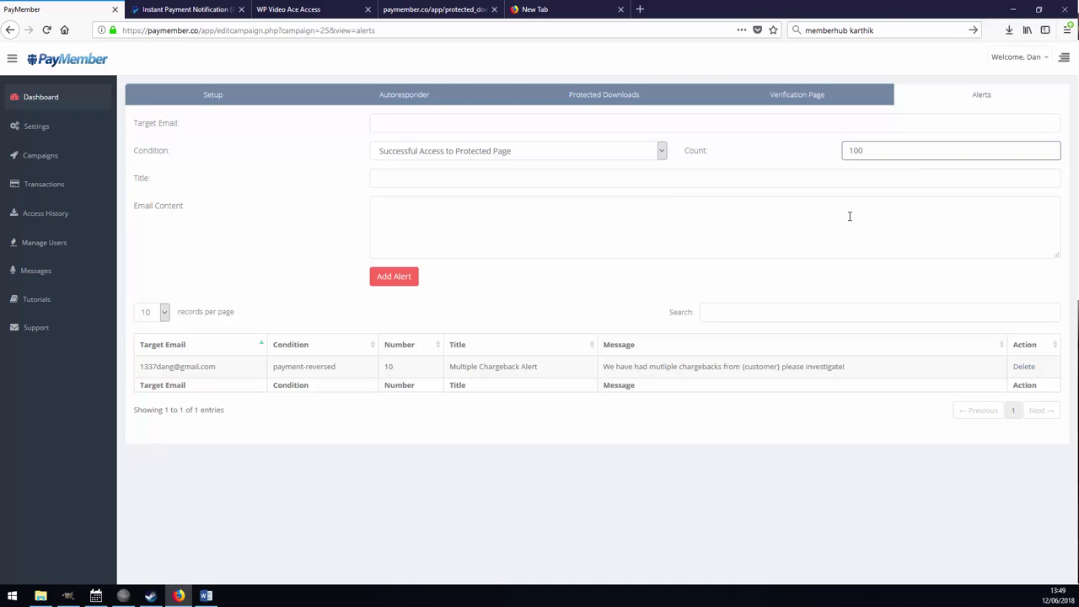
{"action": "key", "text": "Tab"}
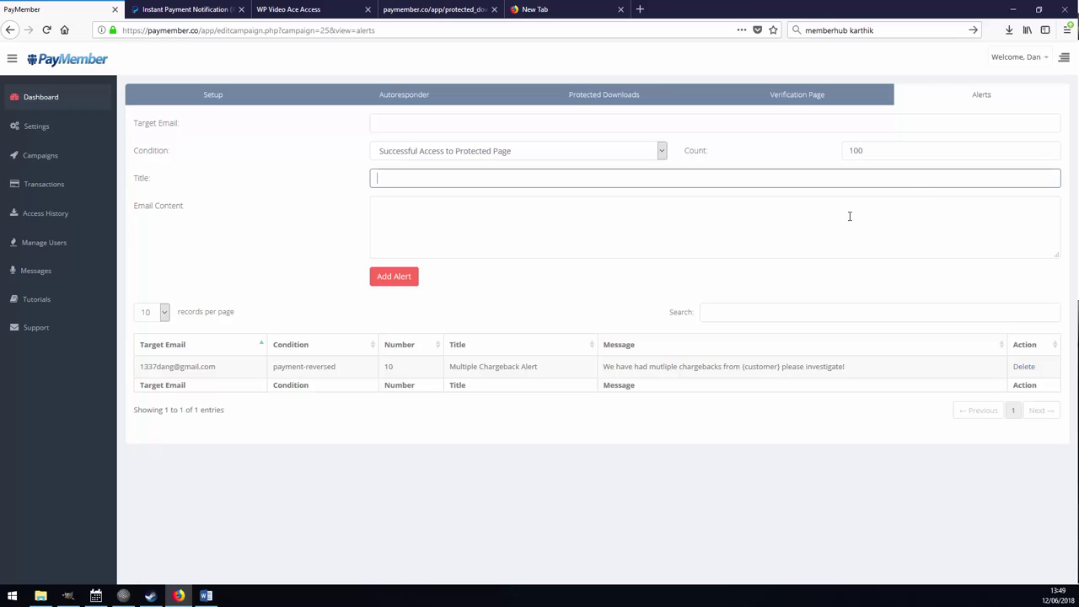